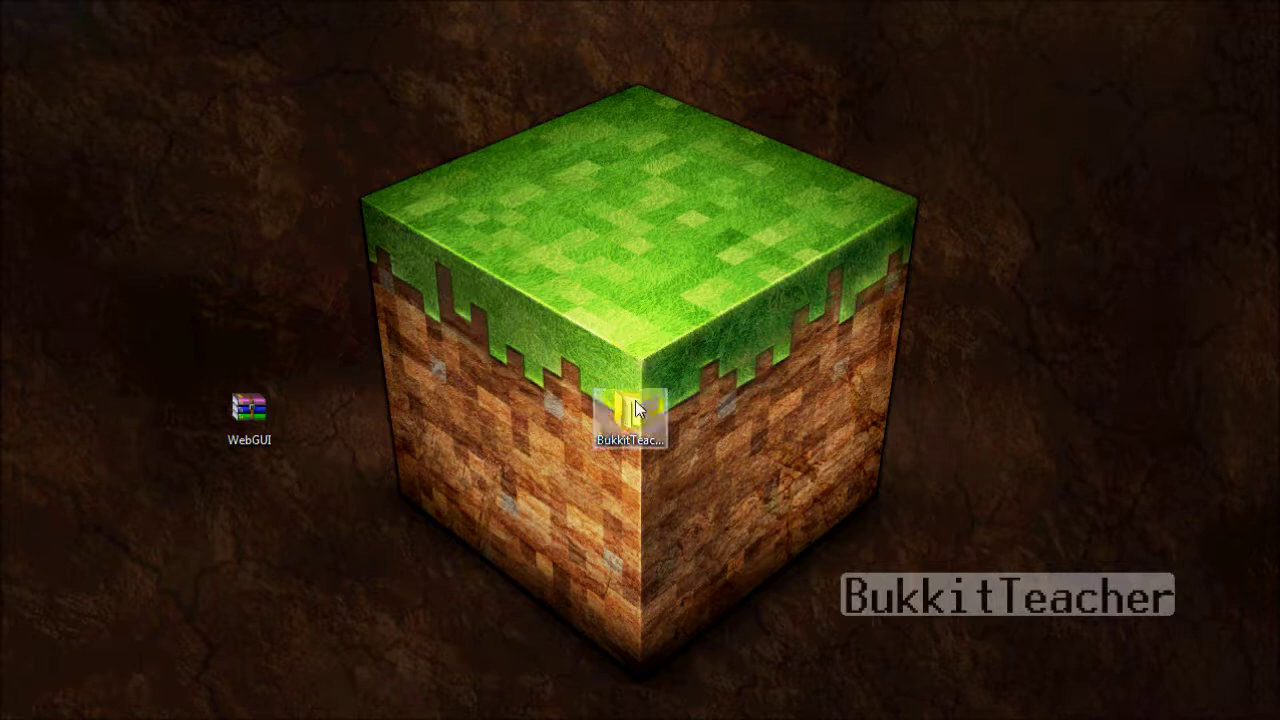
- Open the BukkitTeacher server's plugins folder, then open WebGUI.zip from the desktop in WinRAR
double_click(635, 400)
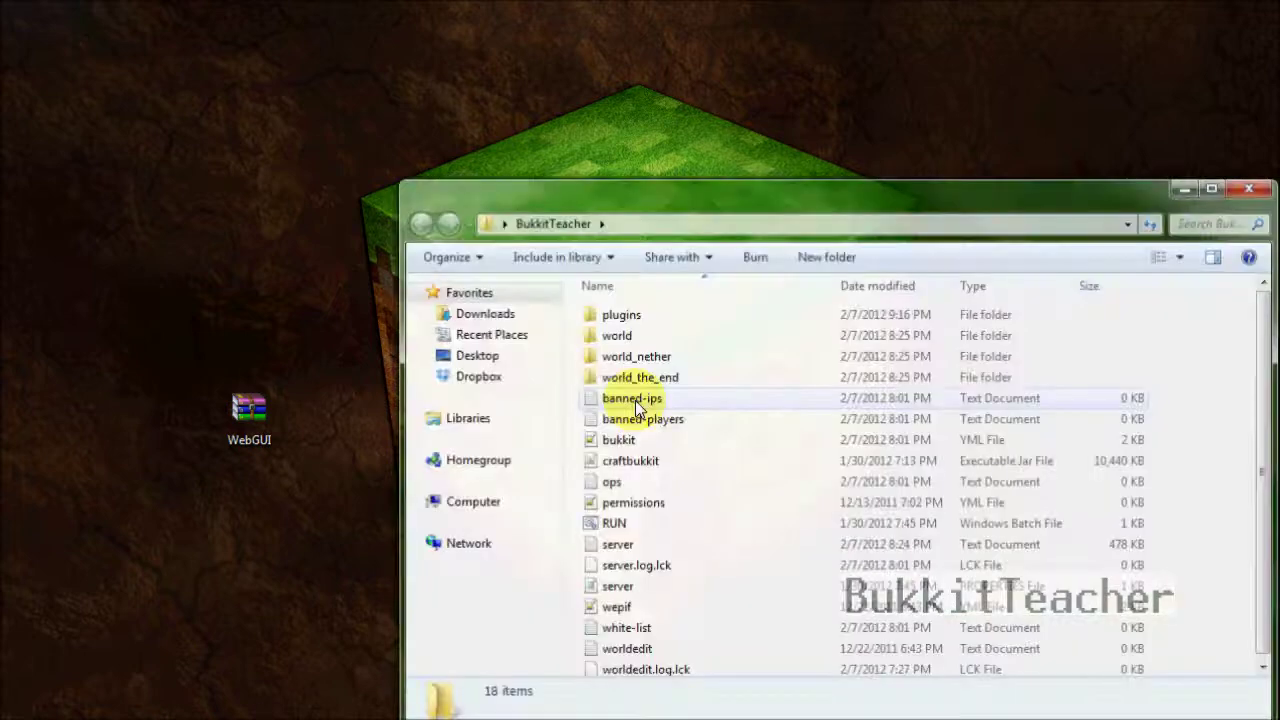
left_click_drag(797, 217, 725, 108)
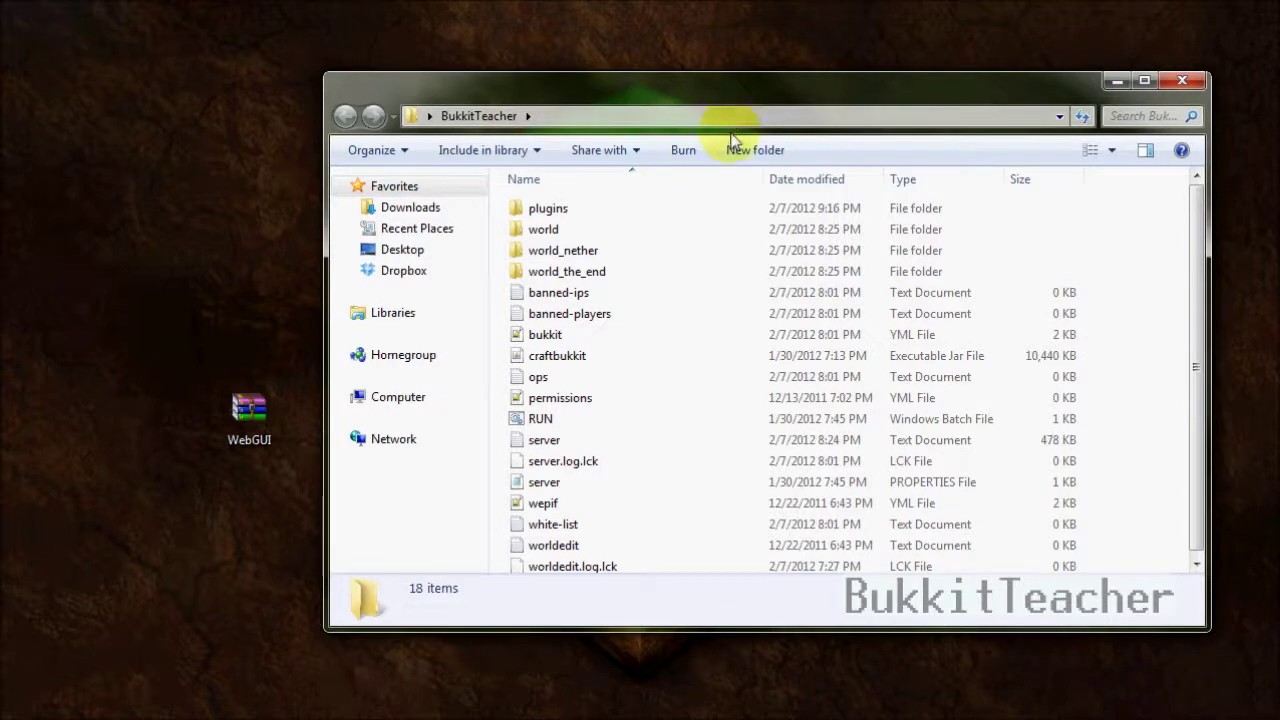
double_click(579, 203)
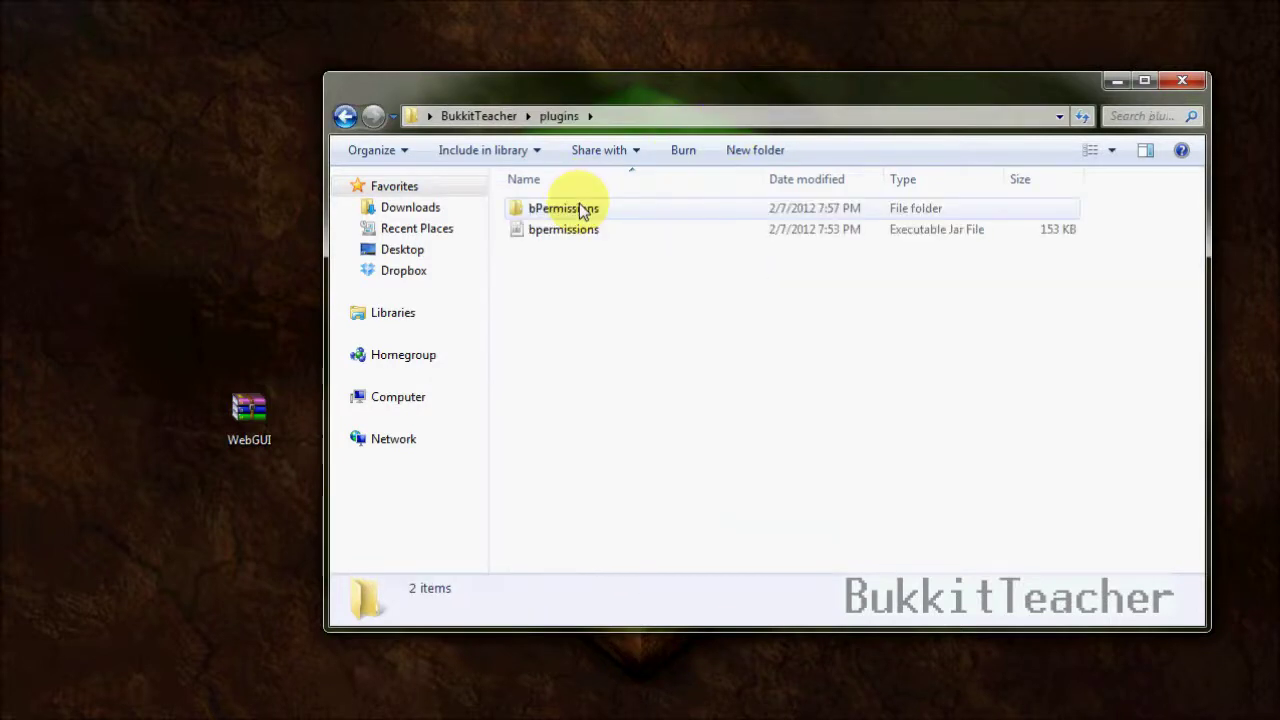
left_click(254, 448)
double_click(254, 448)
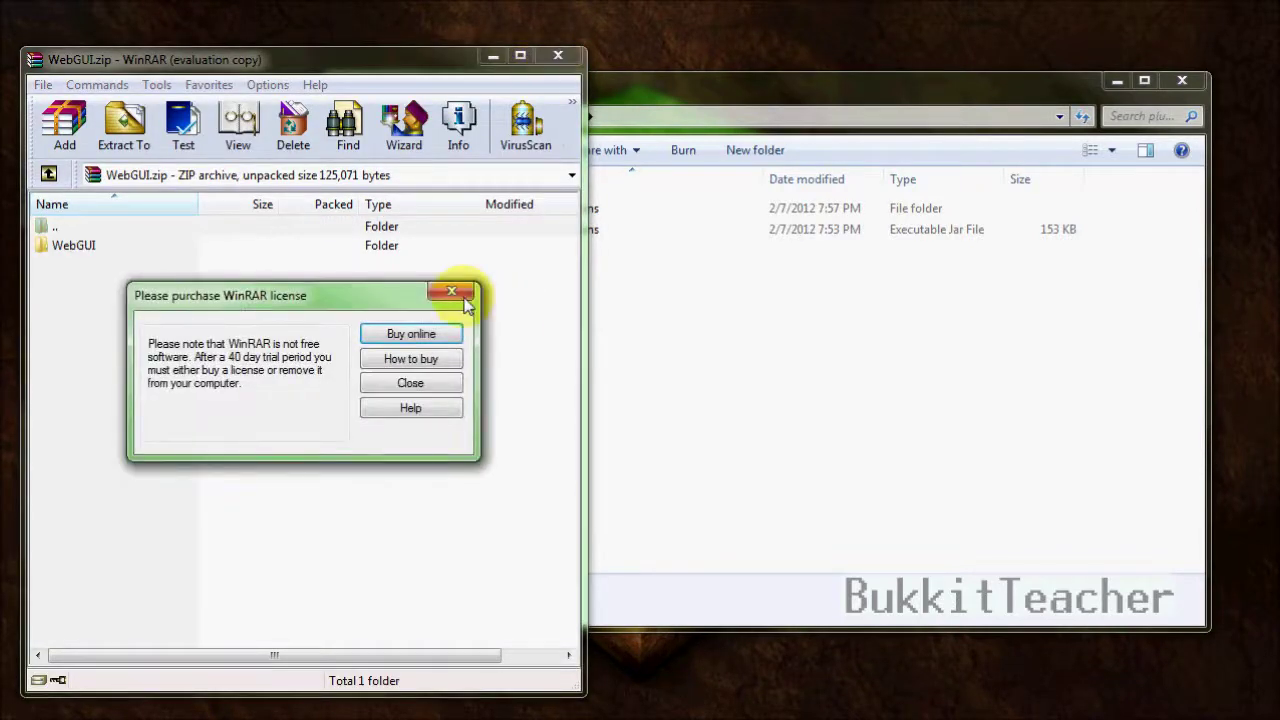
- Reopen WebGUI.zip in WinRAR, enter its WebGUI folder and dismiss the license reminder
left_click(443, 296)
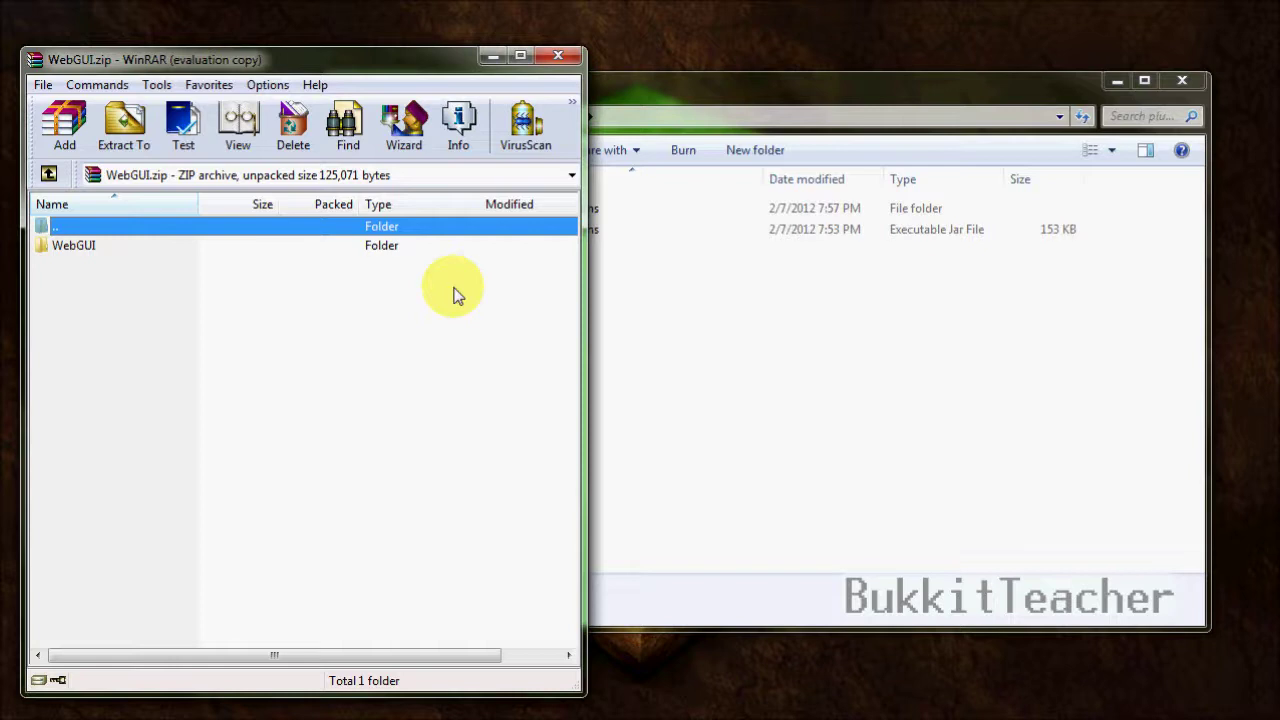
left_click(760, 298)
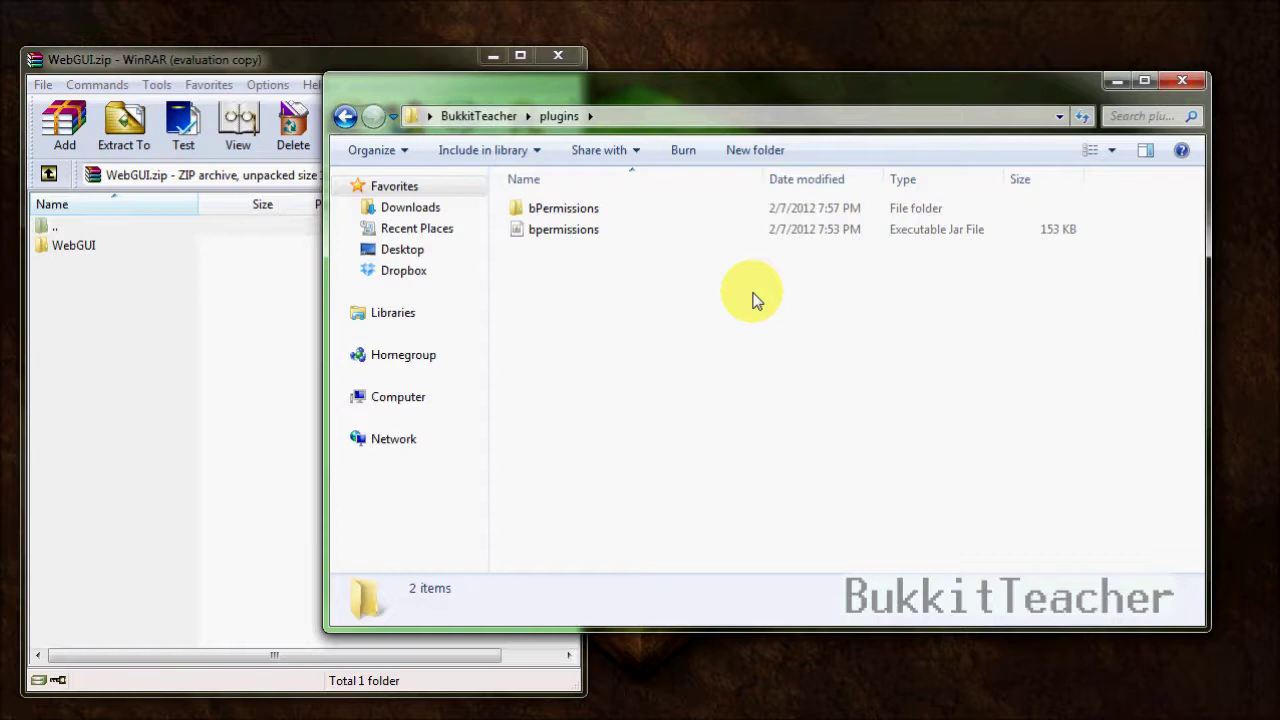
left_click(113, 266)
left_click(562, 50)
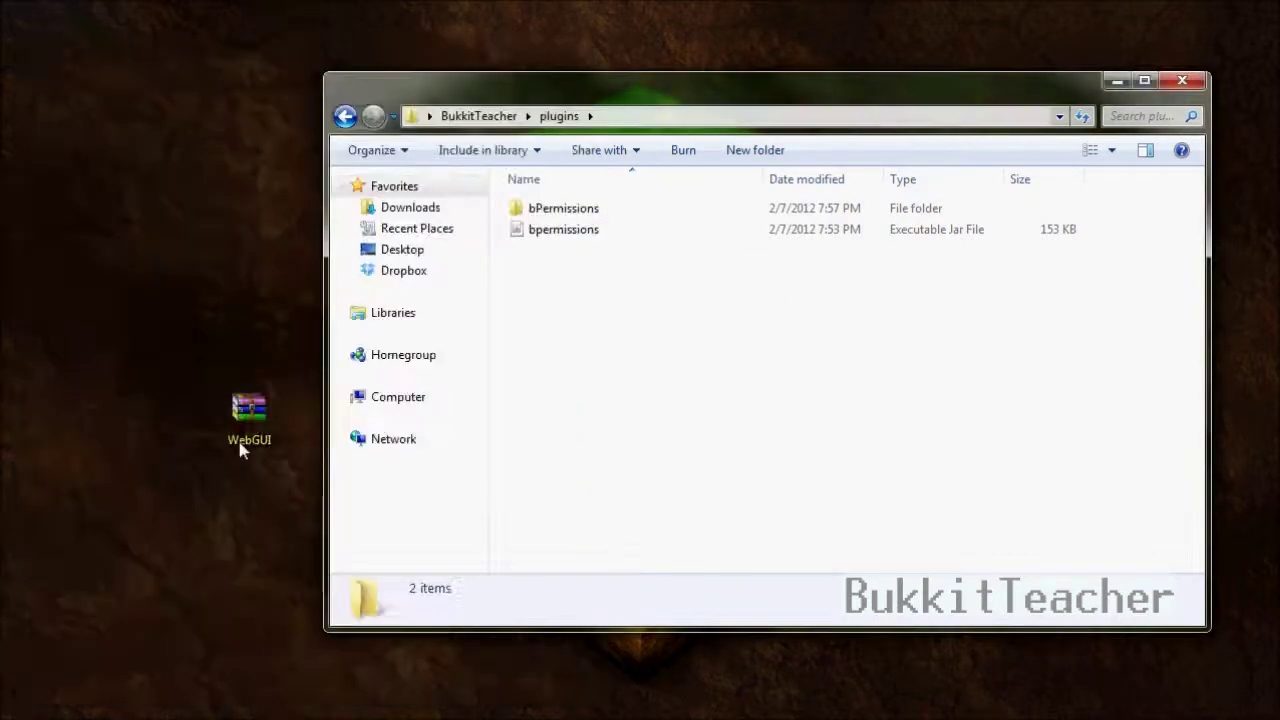
left_click(245, 448)
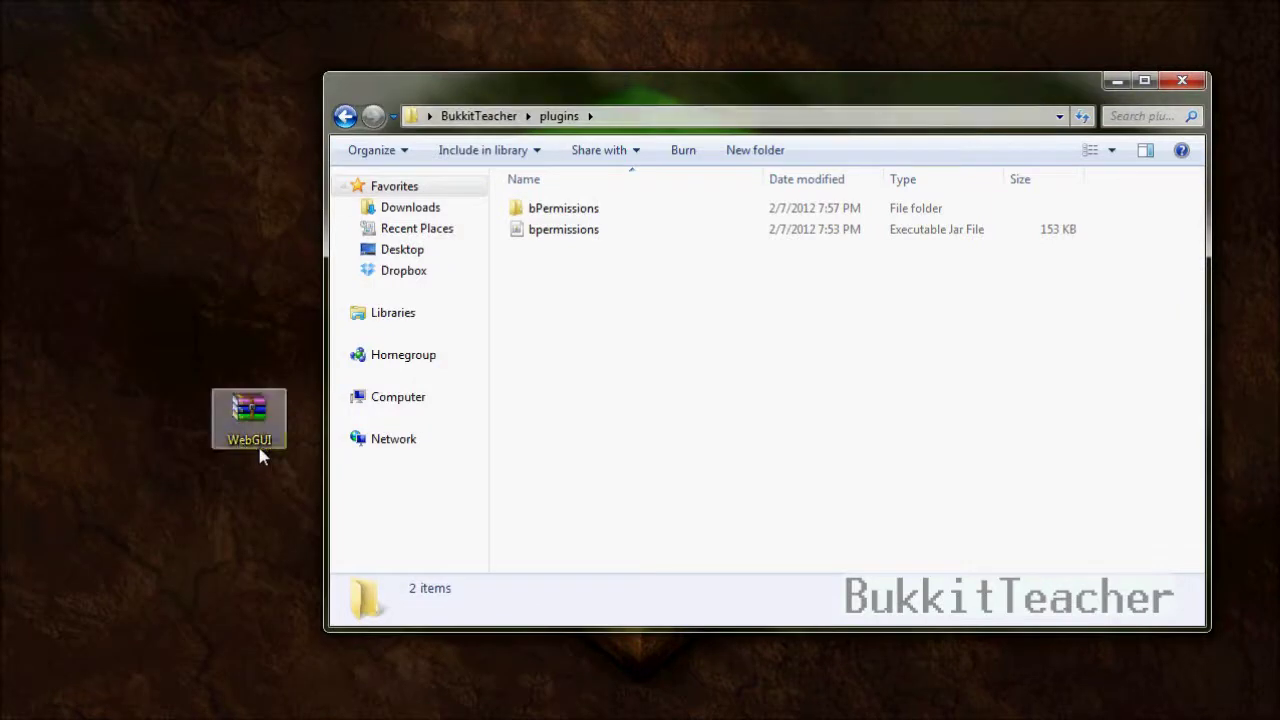
double_click(238, 390)
double_click(106, 246)
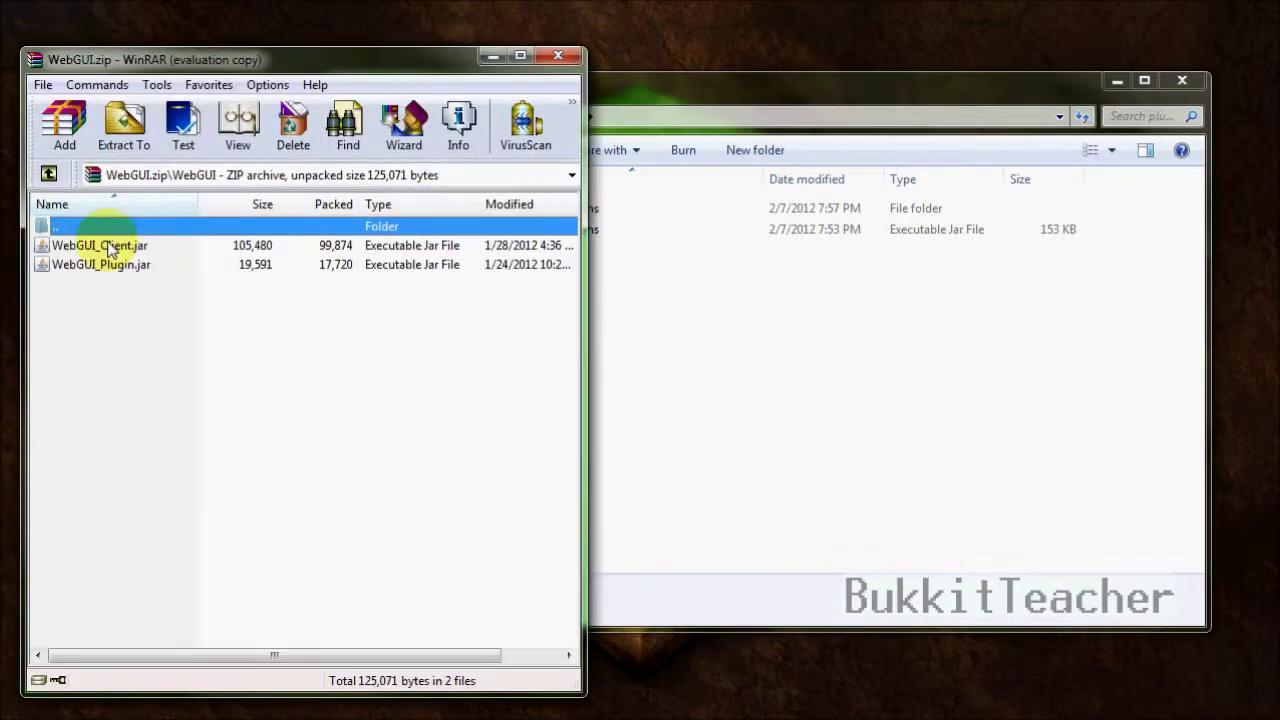
left_click(447, 292)
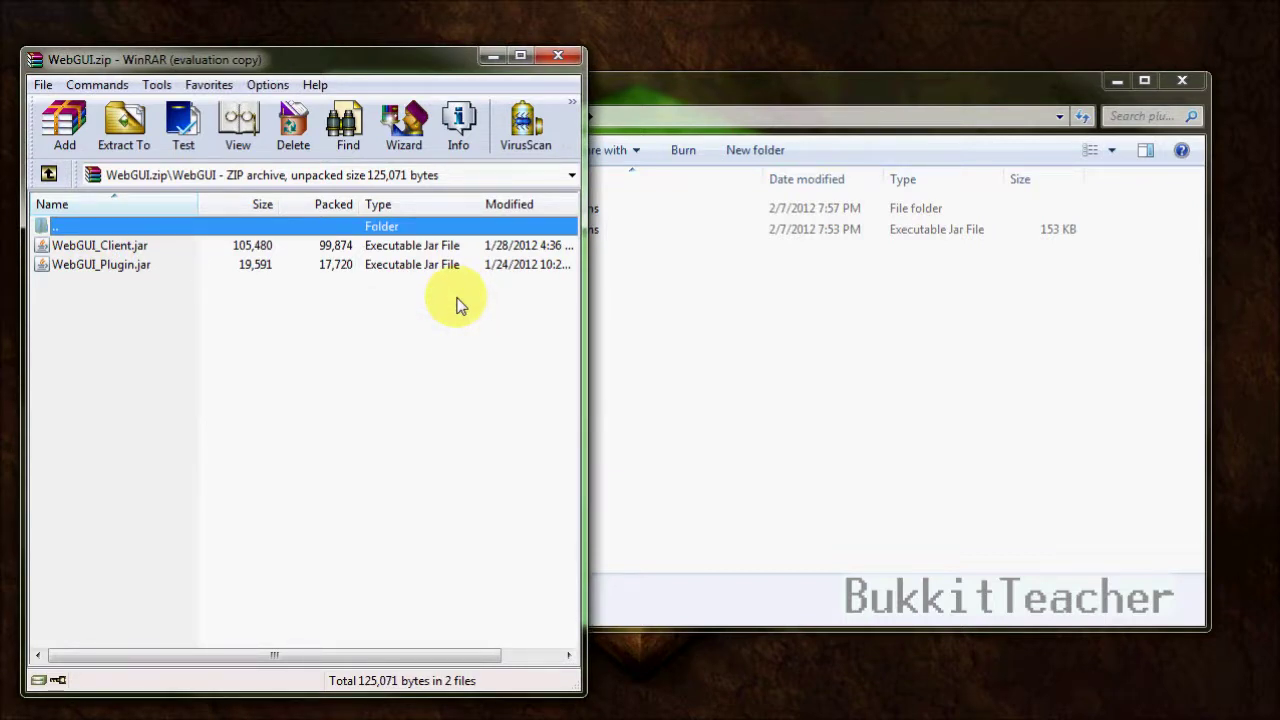
- Copy WebGUI_Plugin.jar into the plugins folder and WebGUI_Client.jar onto the desktop
left_click(713, 313)
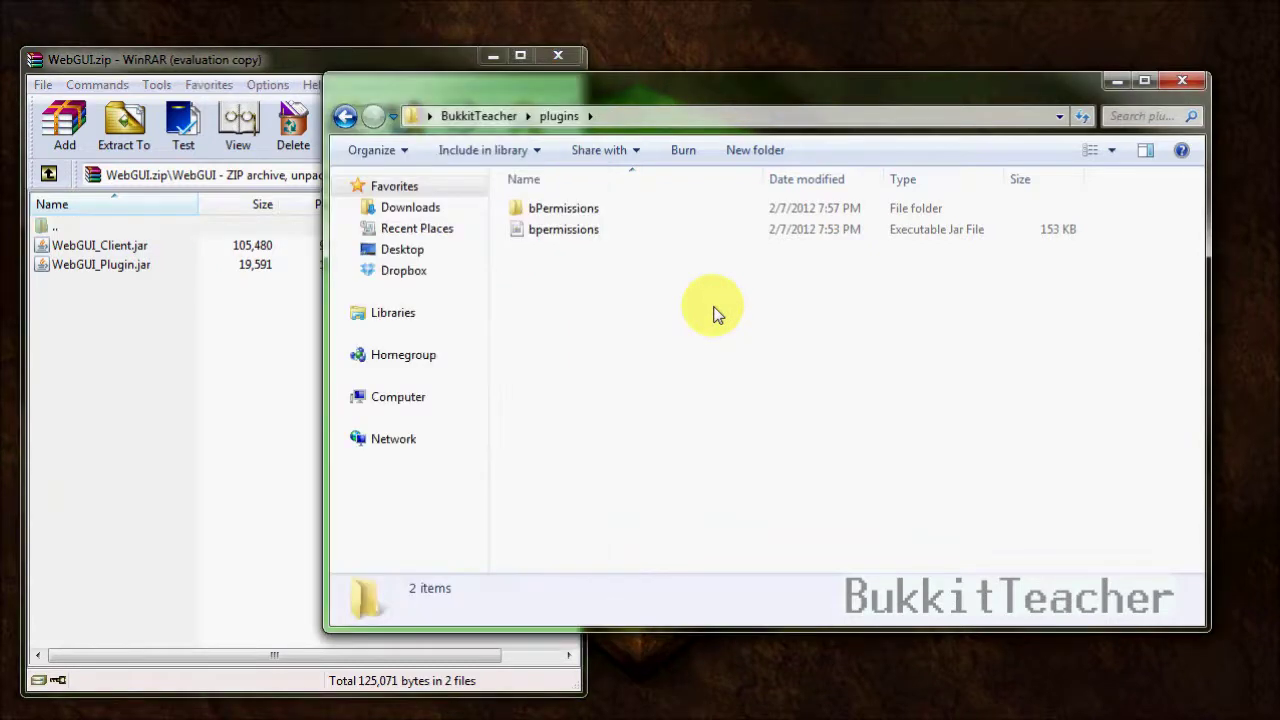
left_click(160, 270)
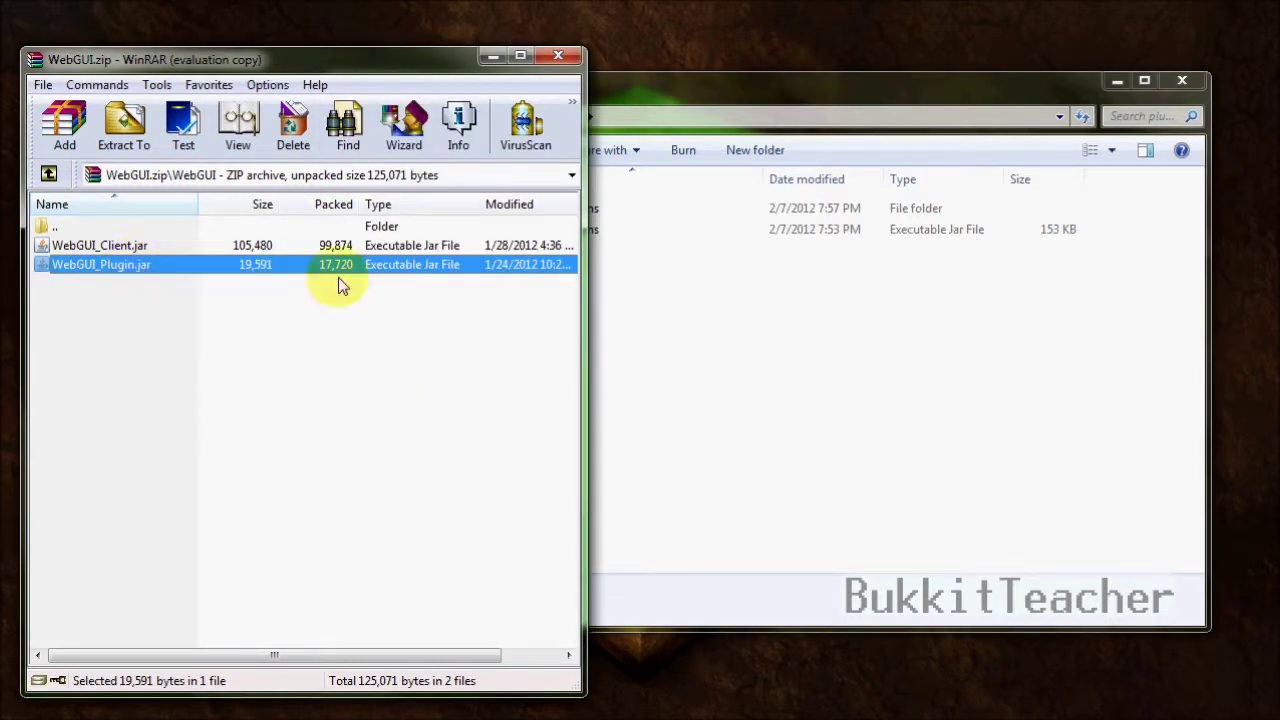
left_click(678, 312)
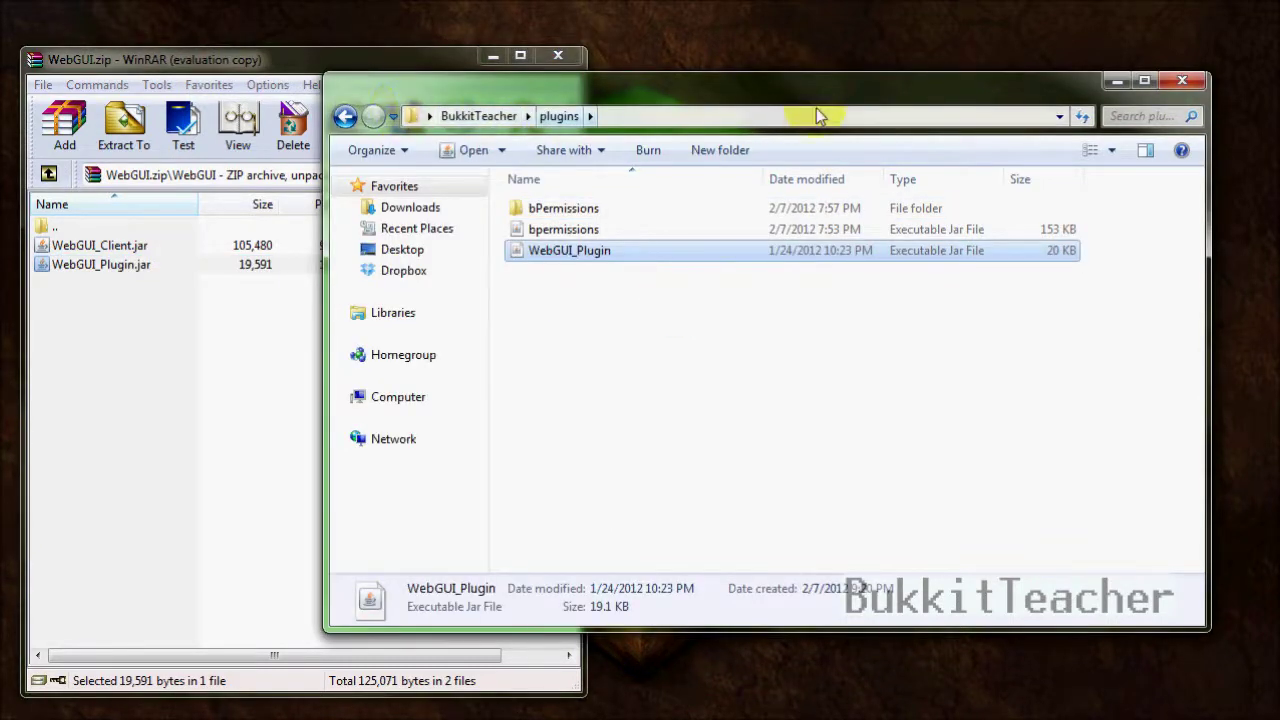
left_click(177, 250)
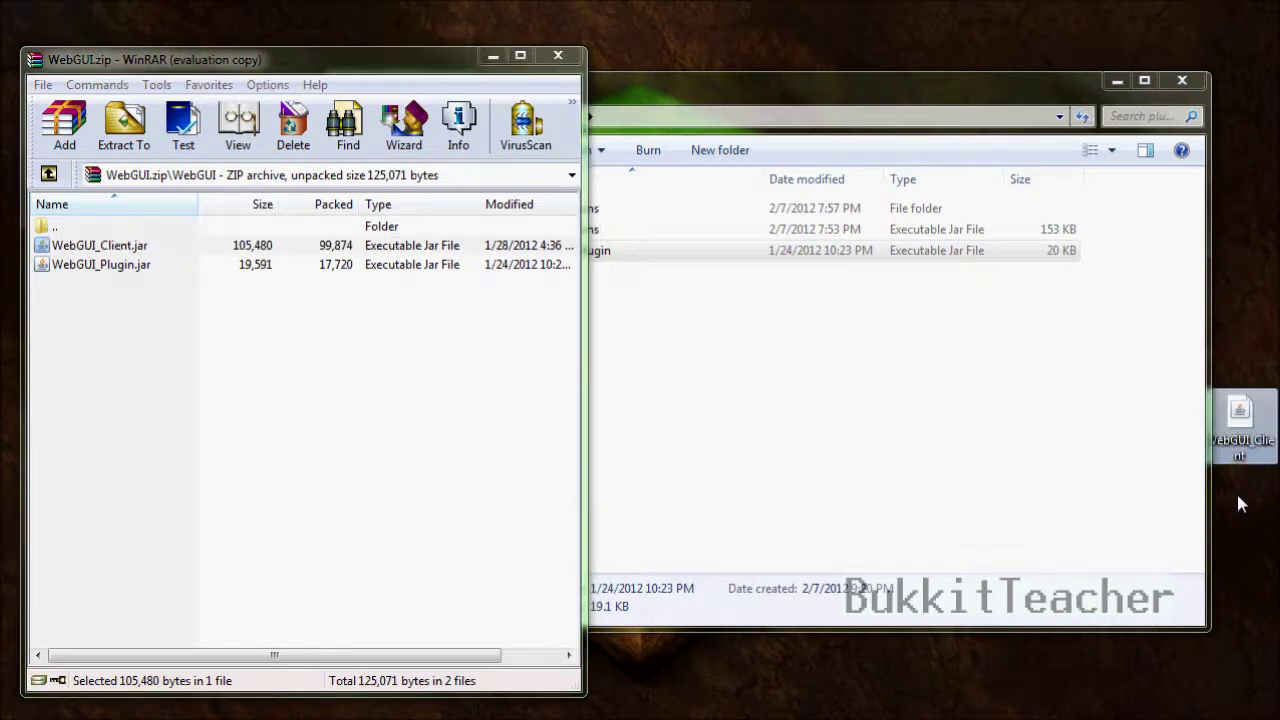
- Close WinRAR, start the server with BukkitTeacher's RUN batch file, and minimize its console
left_click(568, 57)
left_click_drag(680, 106, 548, 113)
left_click(214, 123)
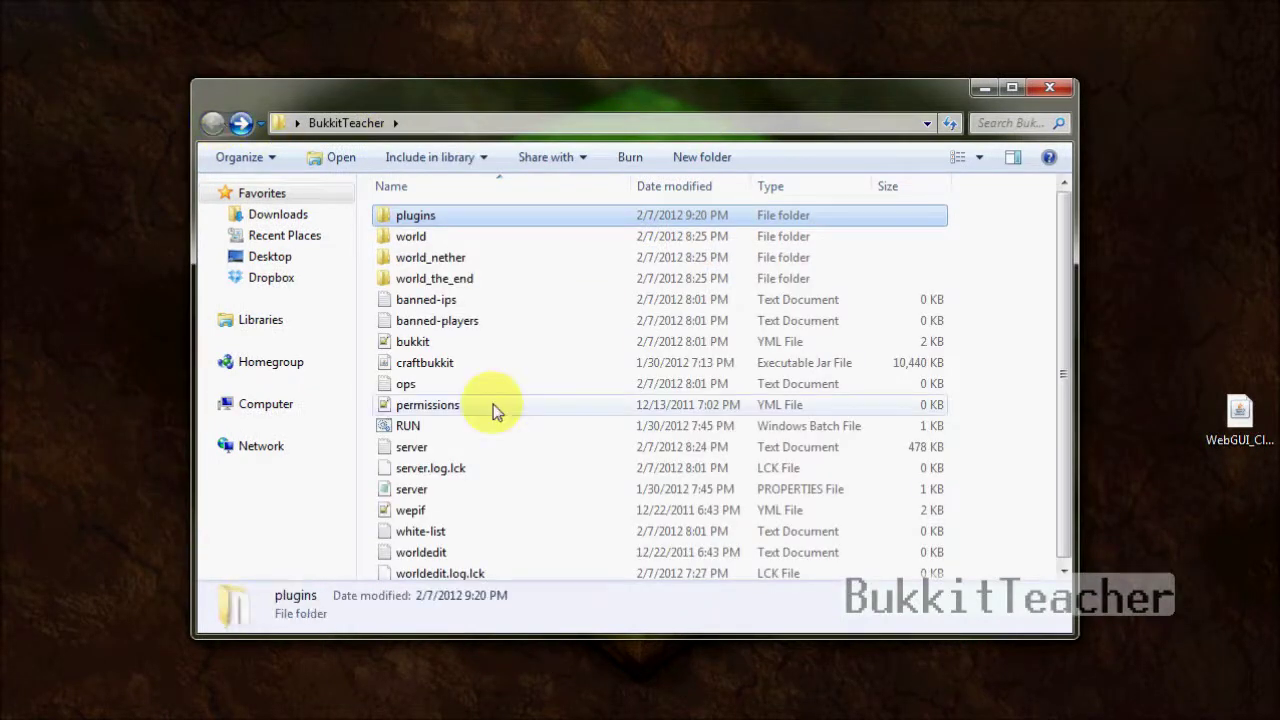
double_click(457, 425)
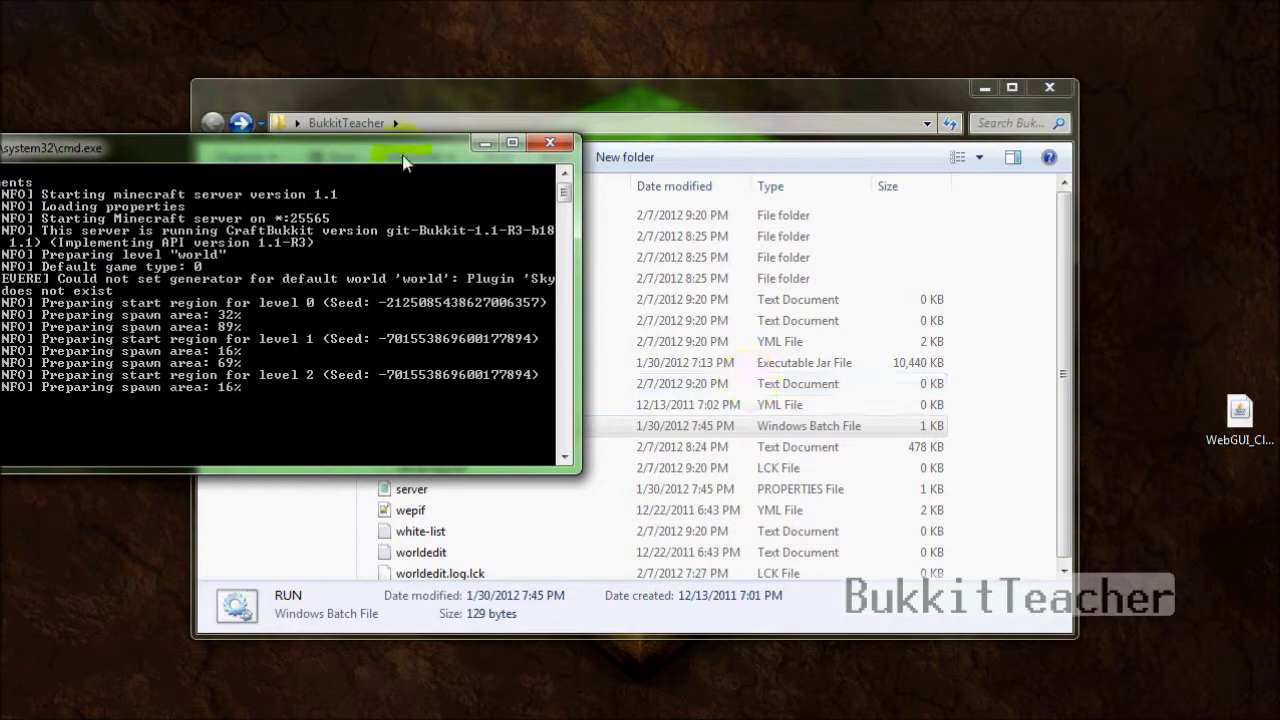
left_click_drag(404, 148, 431, 146)
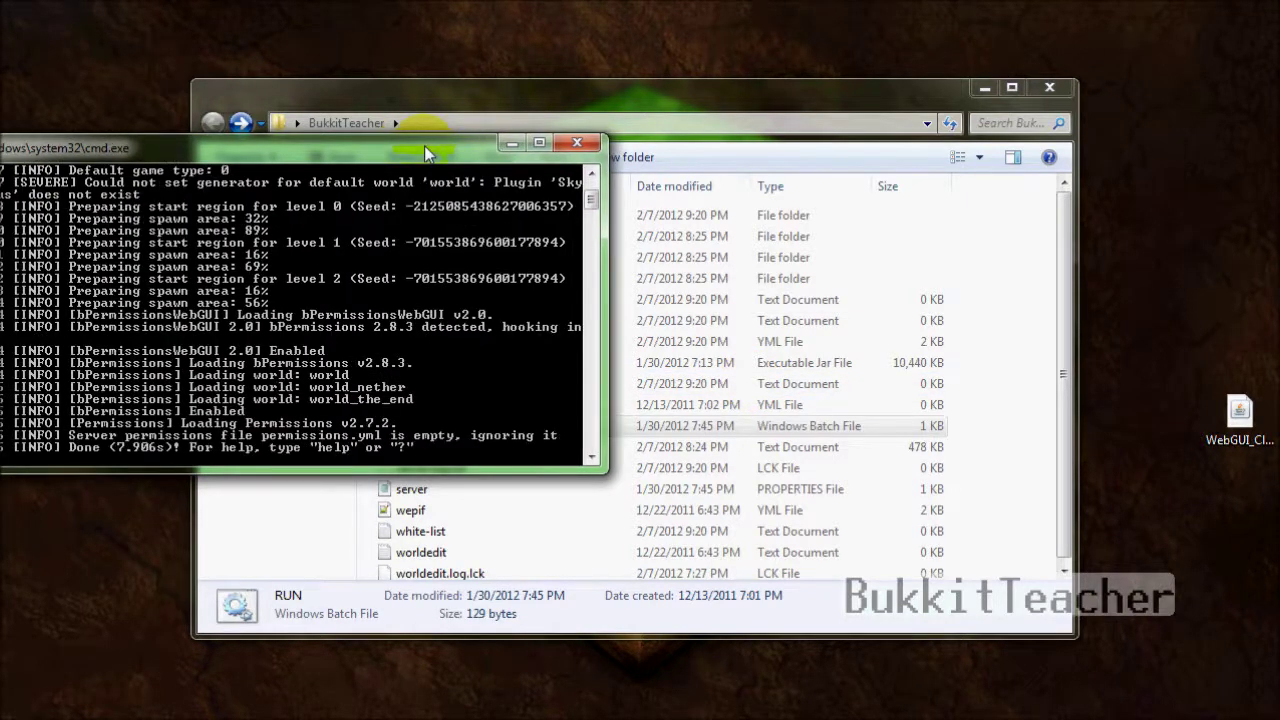
left_click(512, 146)
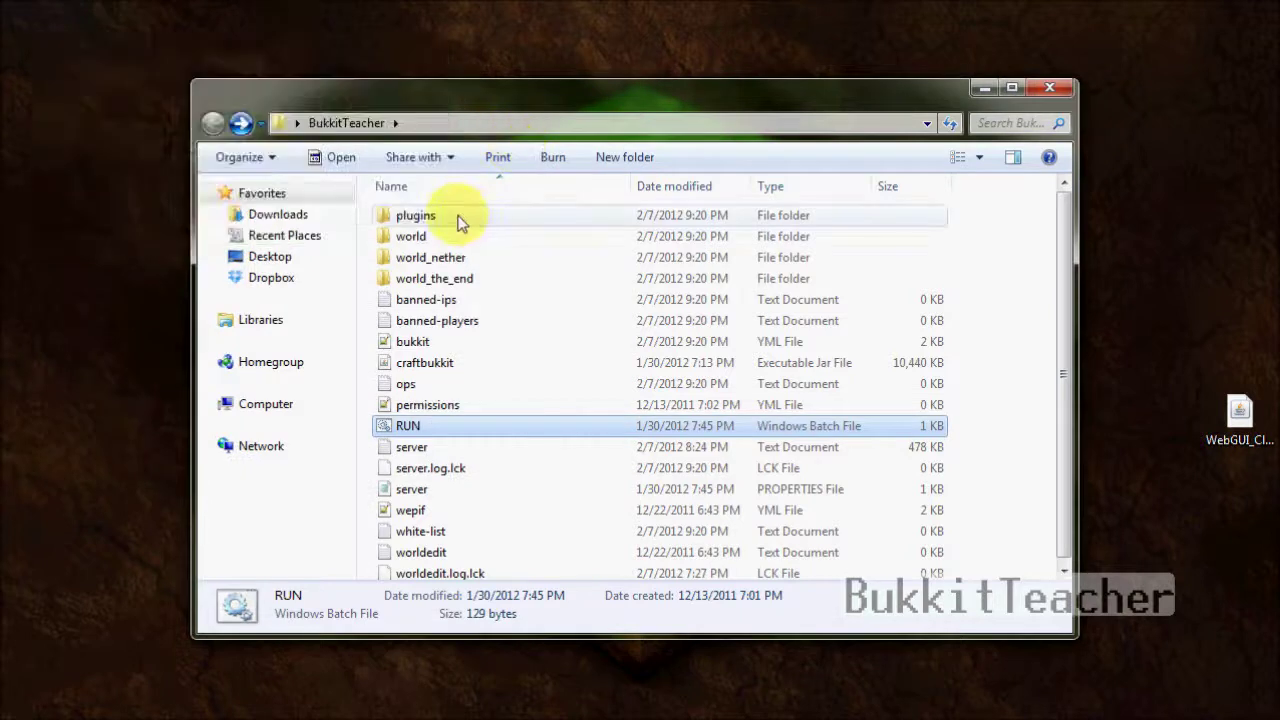
- Open plugins/bPermissionsWebGUI/config.yml in Notepad++
double_click(459, 221)
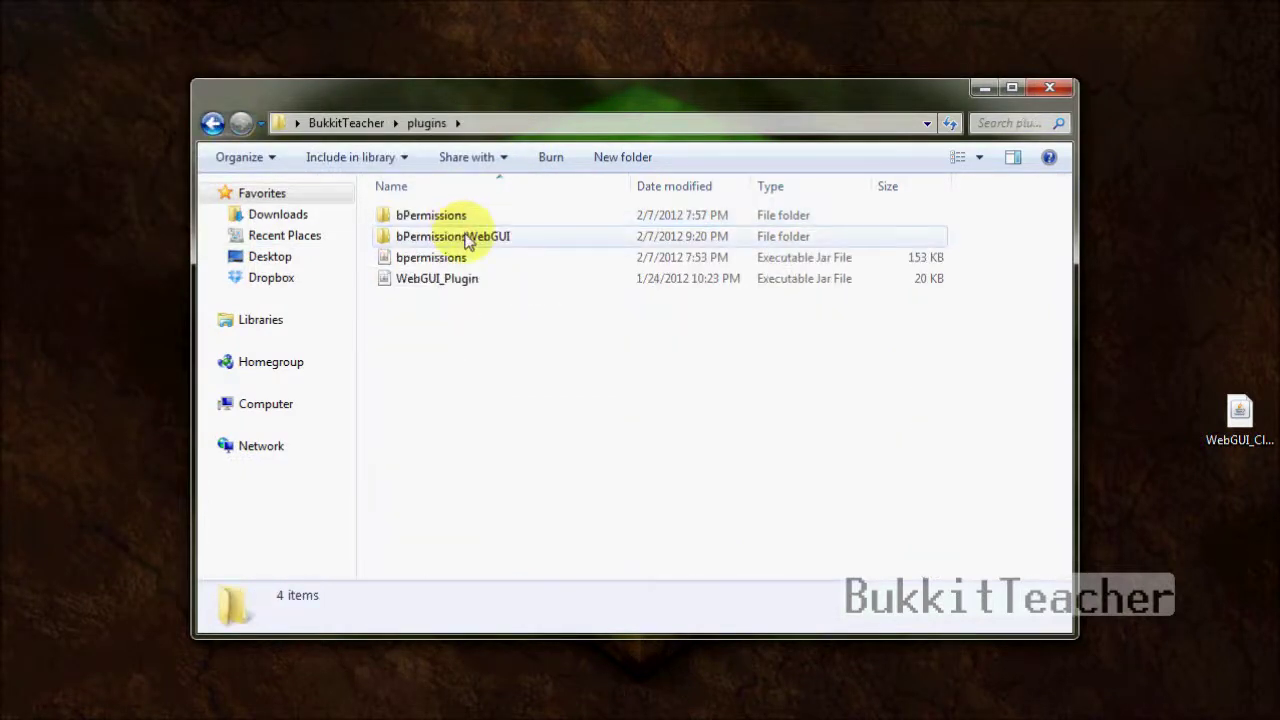
double_click(467, 240)
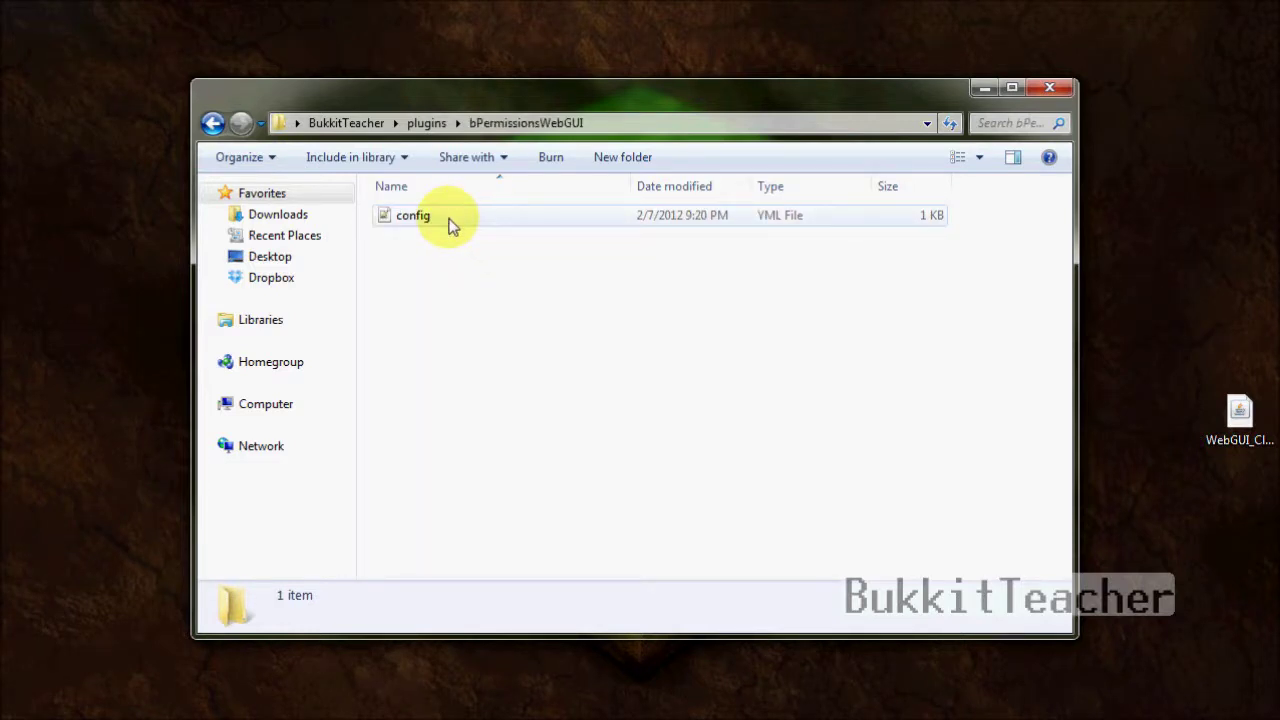
double_click(449, 226)
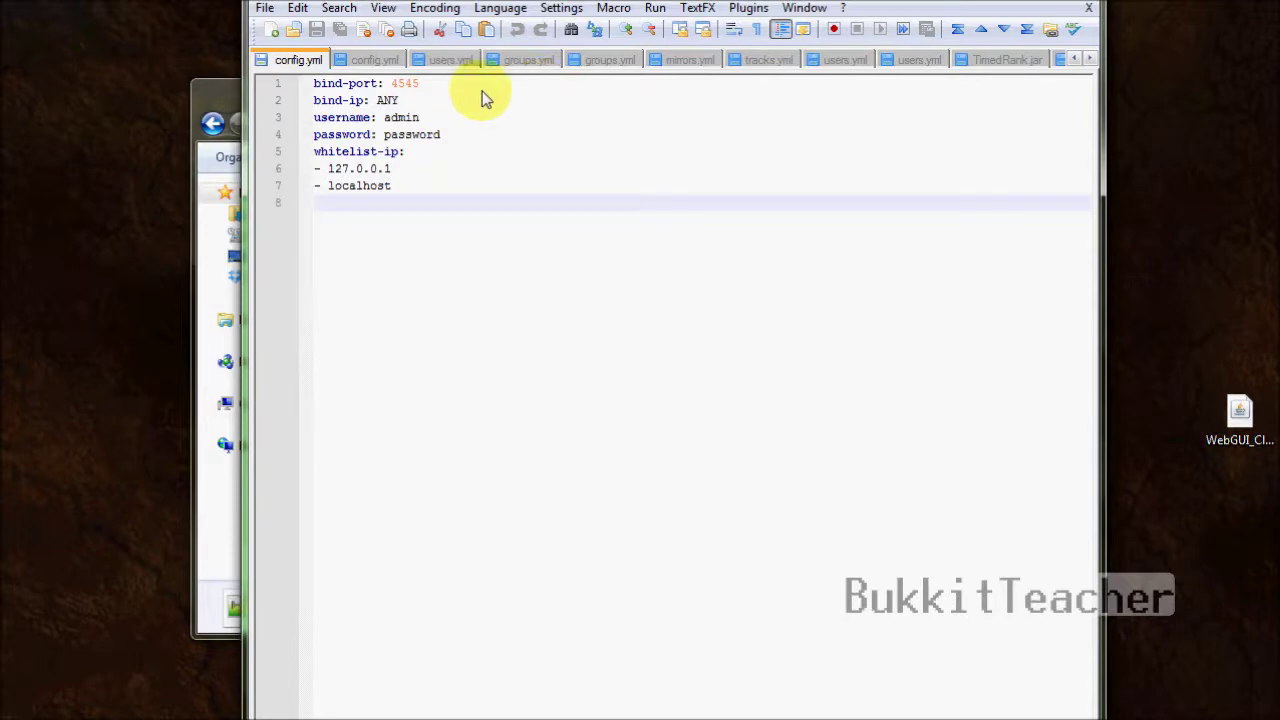
- Change bind-ip in config.yml from ANY to localhost
left_click(413, 105)
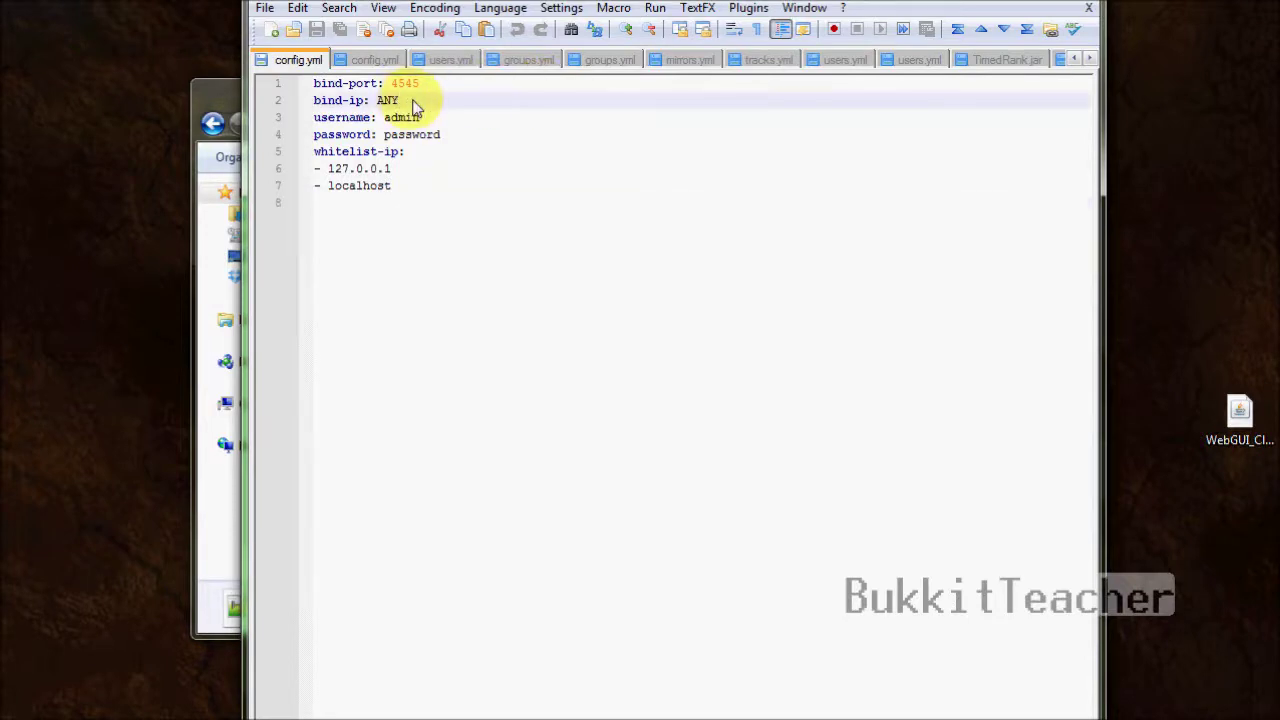
key("BackSpace")
key("BackSpace")
key("BackSpace")
type("localhost")
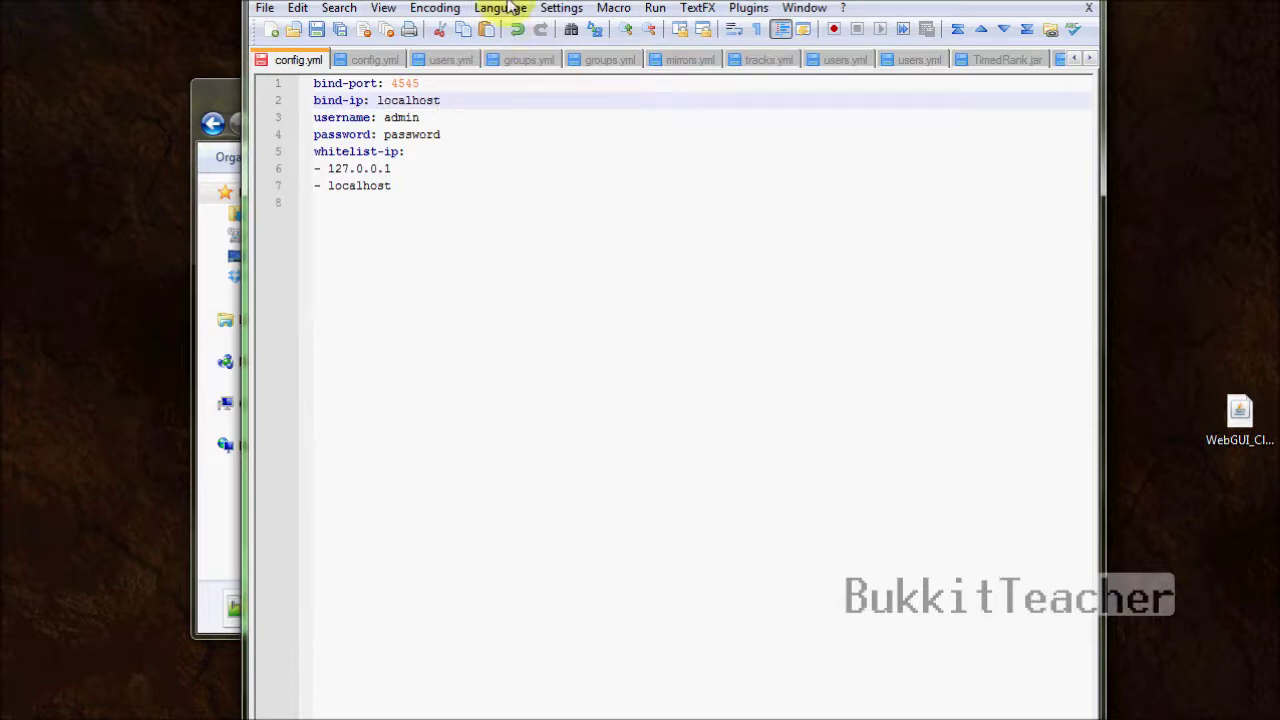
- Check the username and password lines, then save config.yml and close Notepad++
left_click(441, 119)
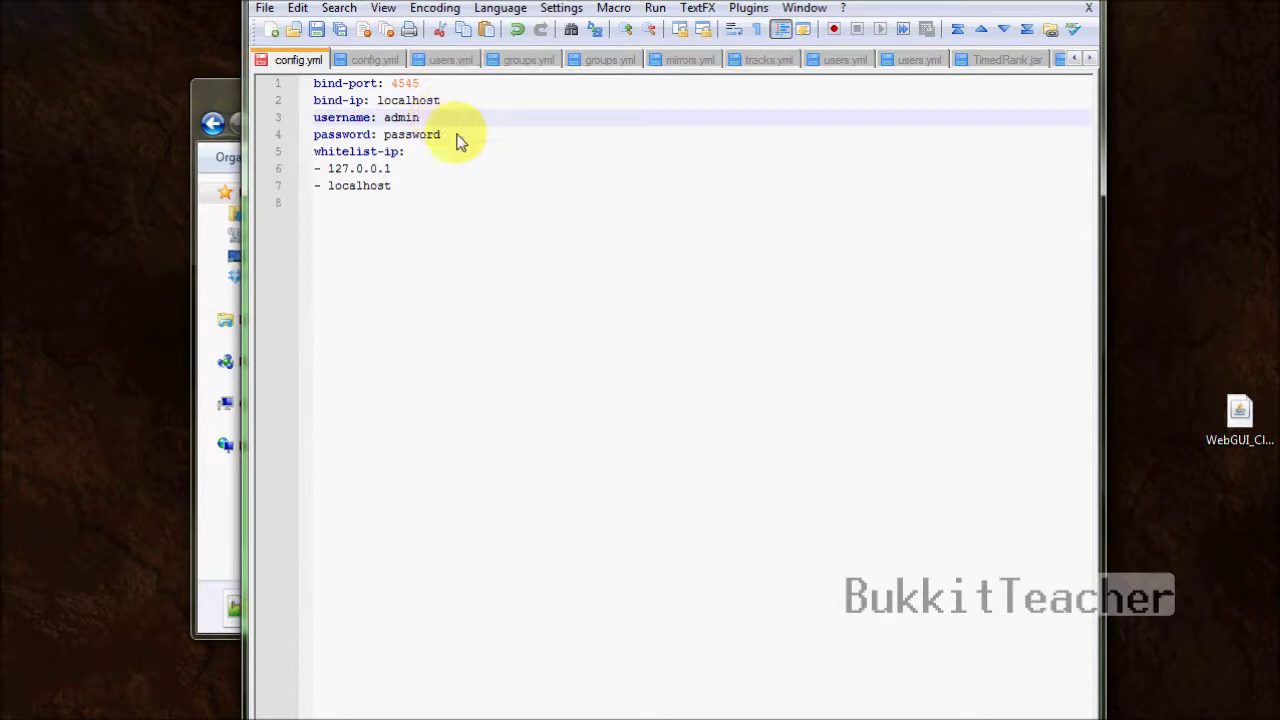
left_click(458, 140)
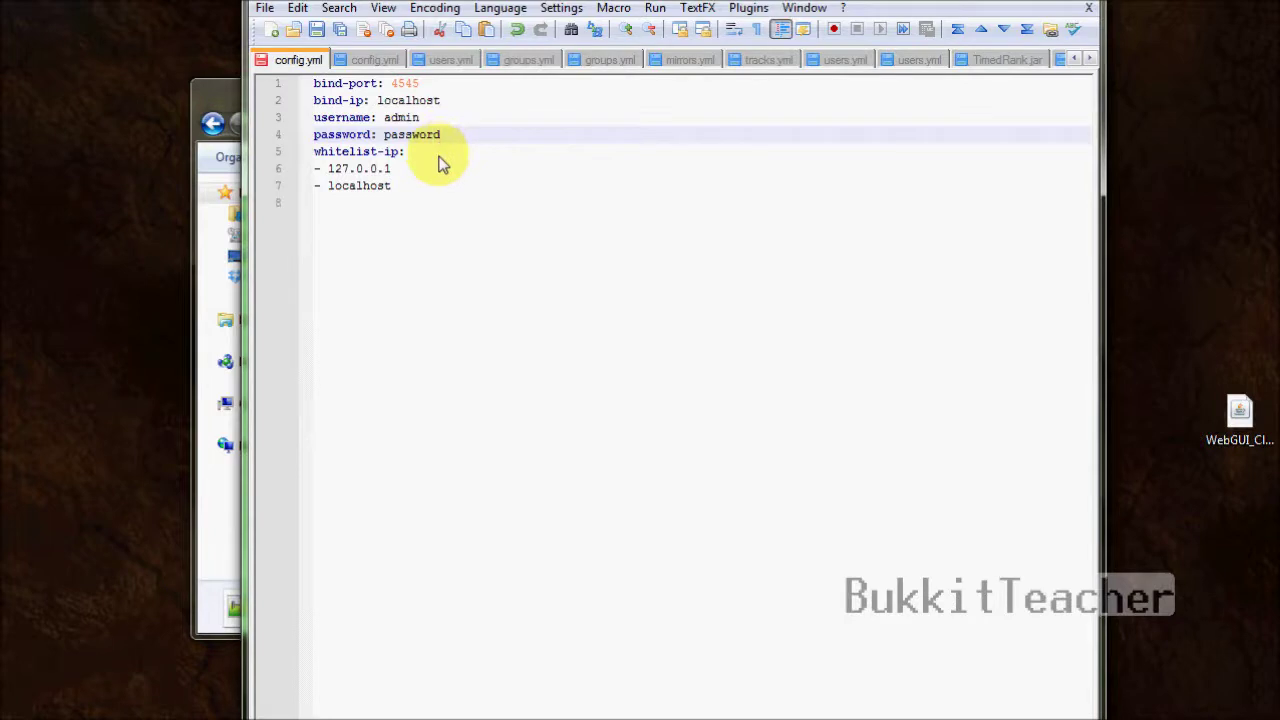
key("ctrl+shift+Left")
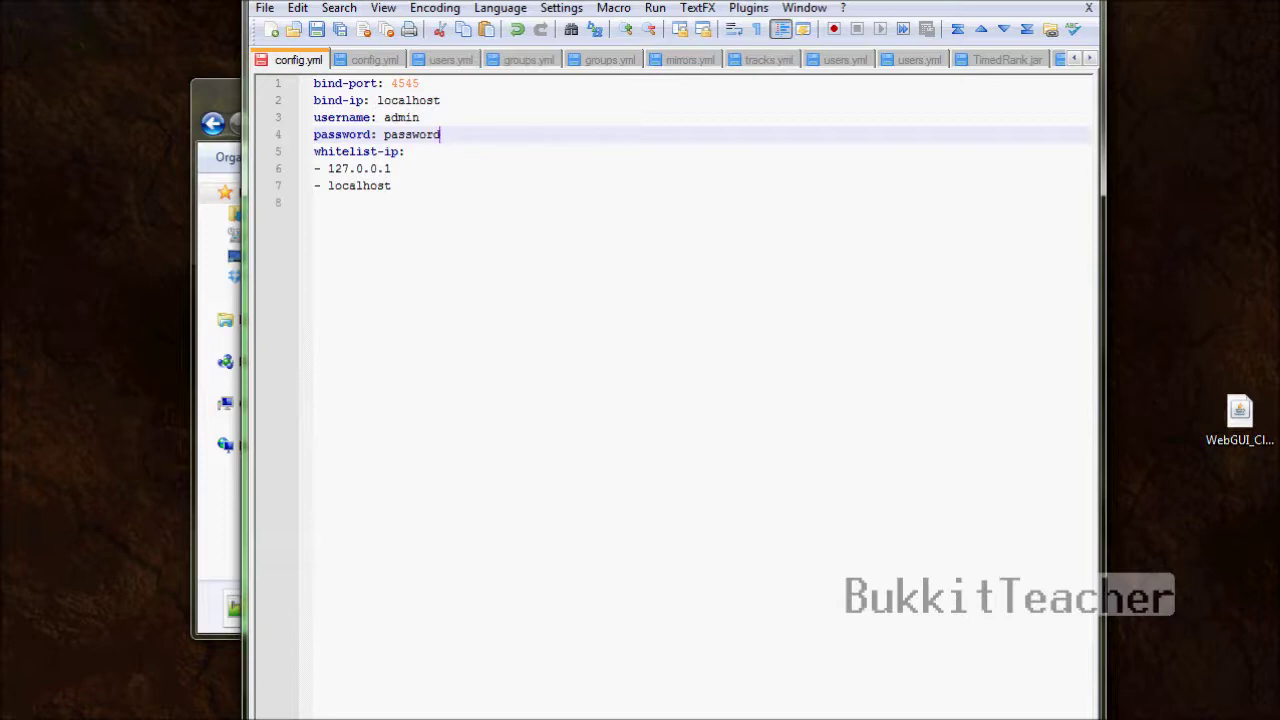
left_click(316, 30)
left_click(1088, 7)
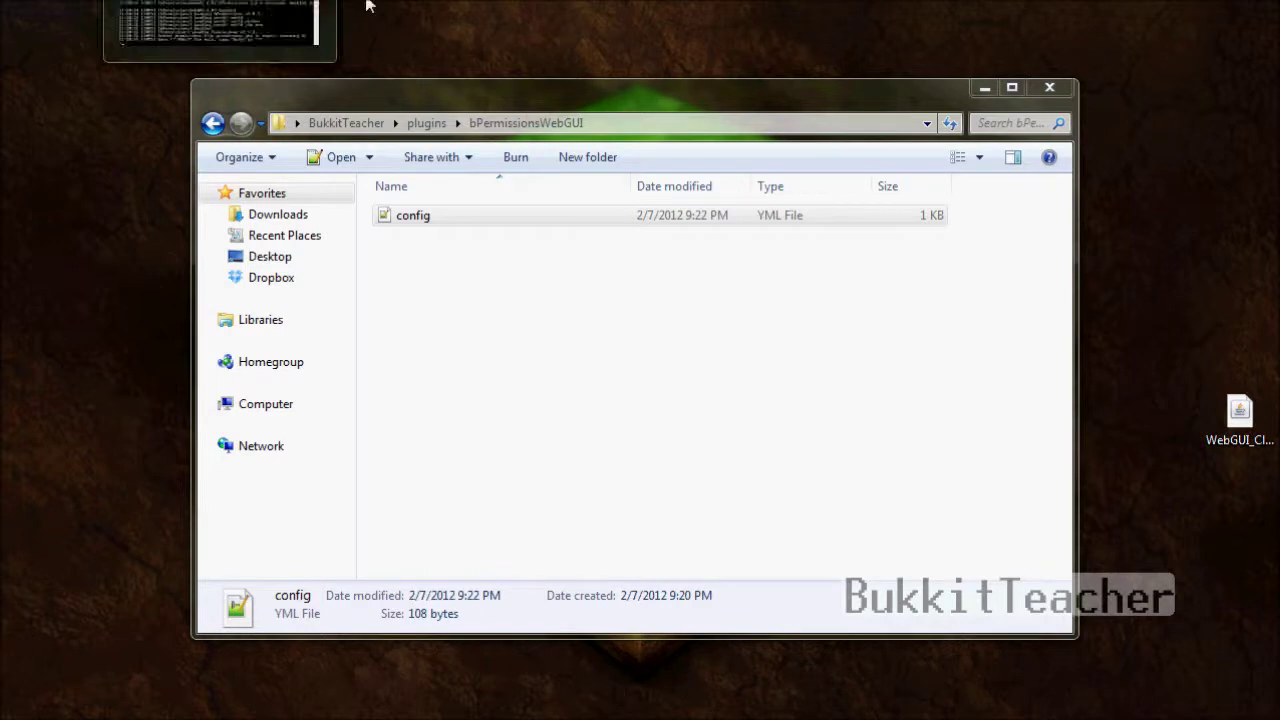
- Launch WebGUI_Client from the desktop and check the admin@localhost login
left_click_drag(1240, 415, 1168, 398)
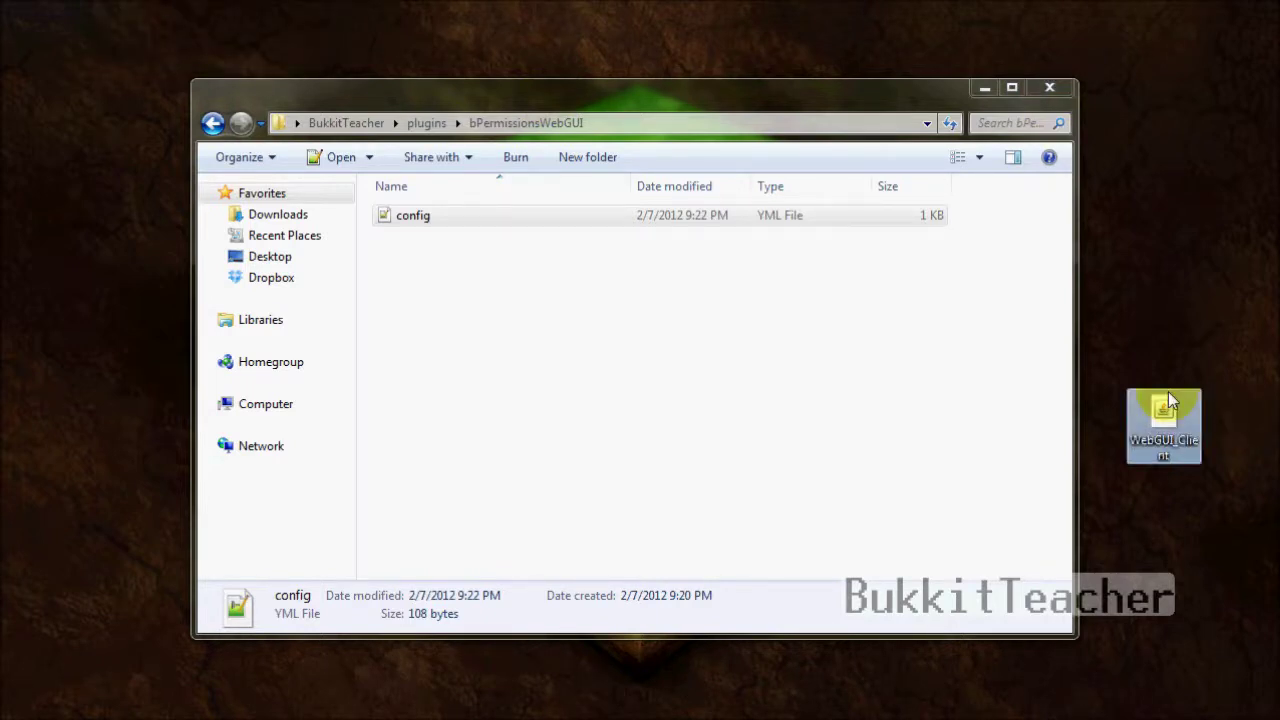
double_click(1167, 423)
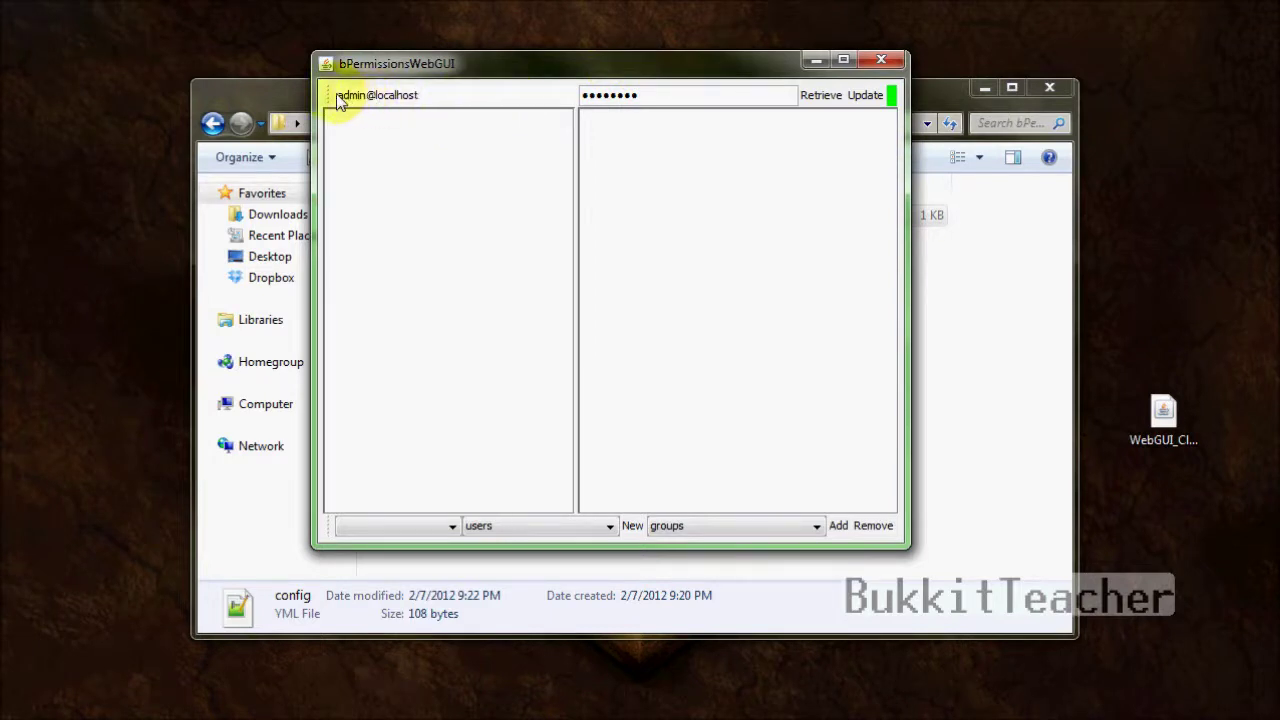
left_click_drag(341, 96, 367, 96)
double_click(368, 95)
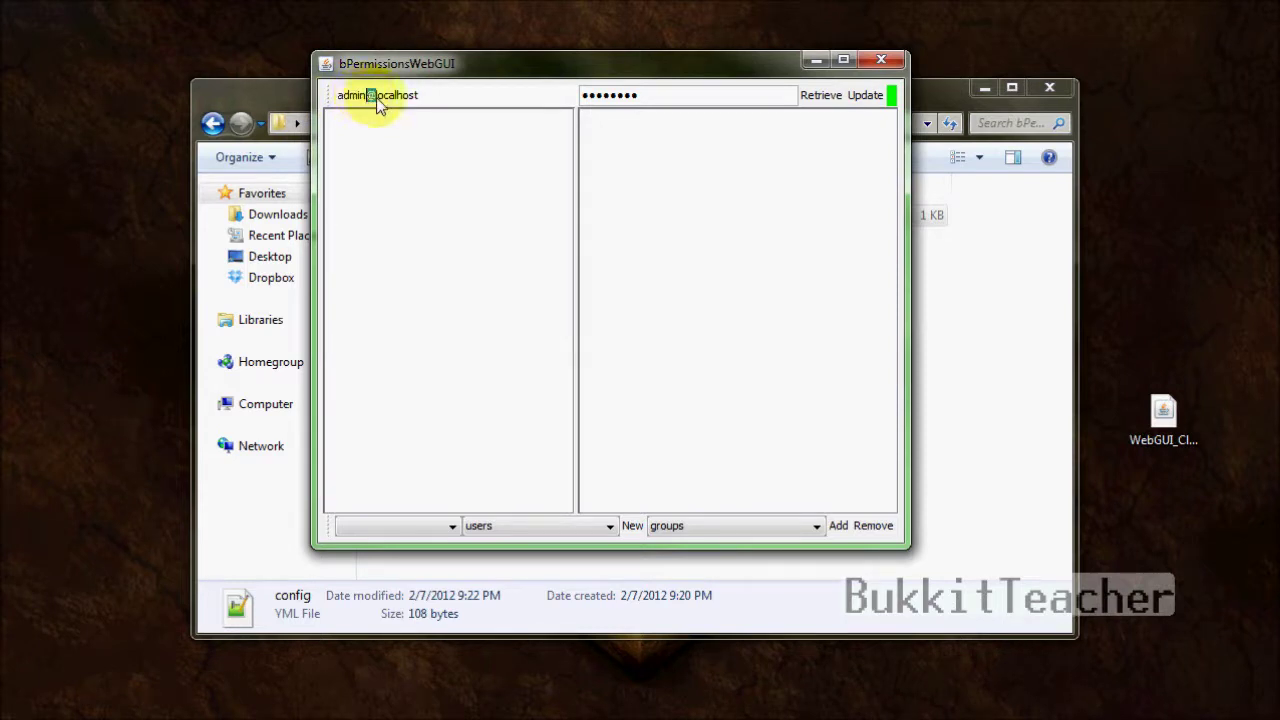
mouse_move(377, 96)
left_mouse_down()
mouse_move(416, 96)
mouse_move(378, 97)
left_mouse_up()
left_click(416, 97)
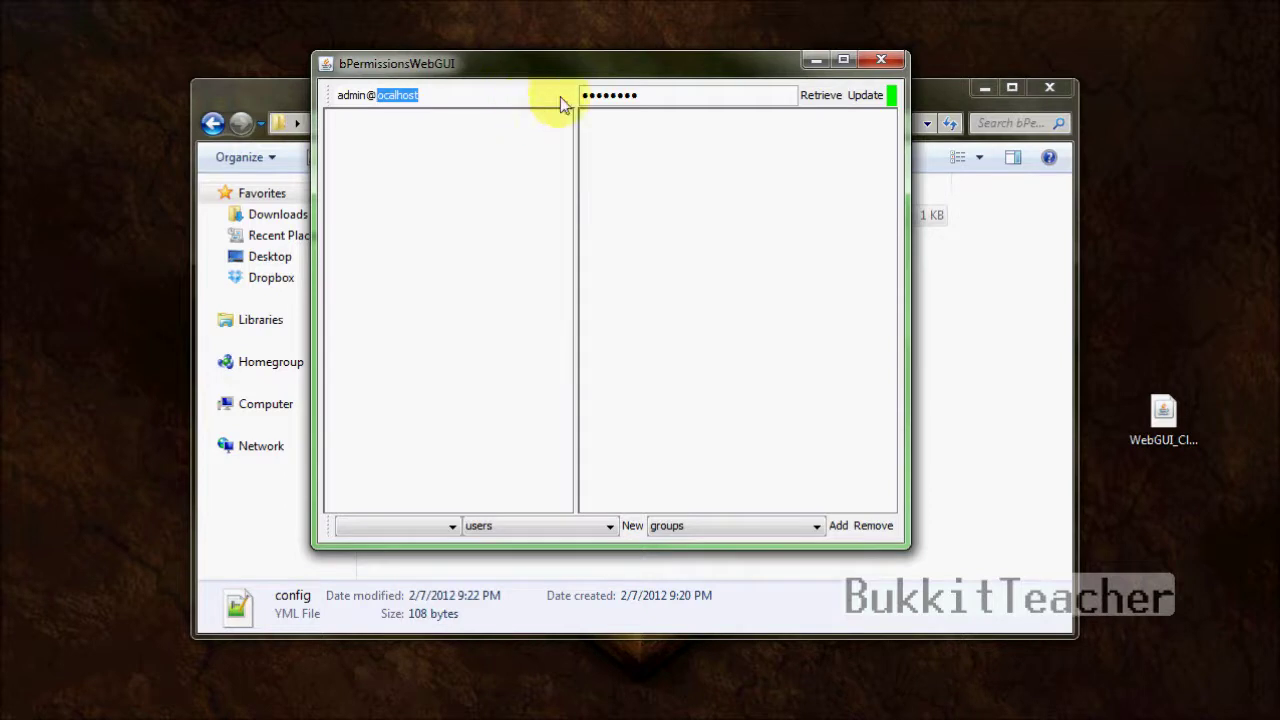
- Retrieve permissions with the password, dismiss the connection error, and close the client
left_click(738, 102)
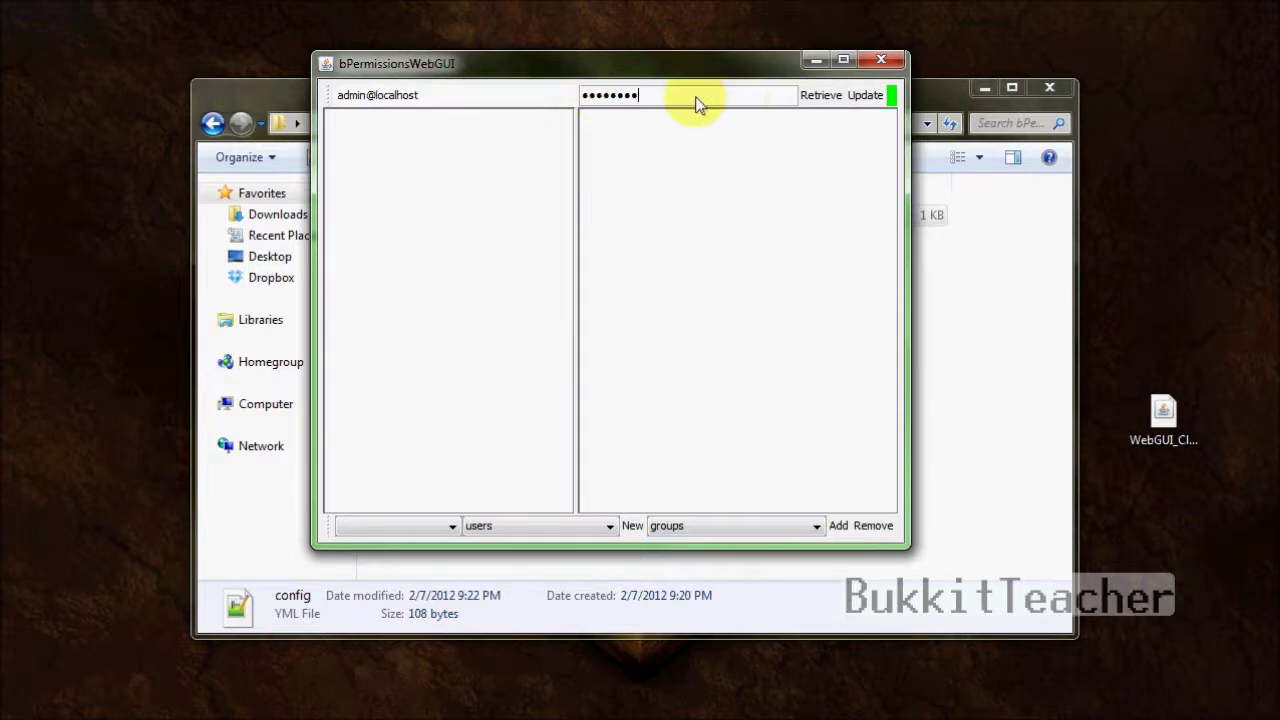
left_click(812, 100)
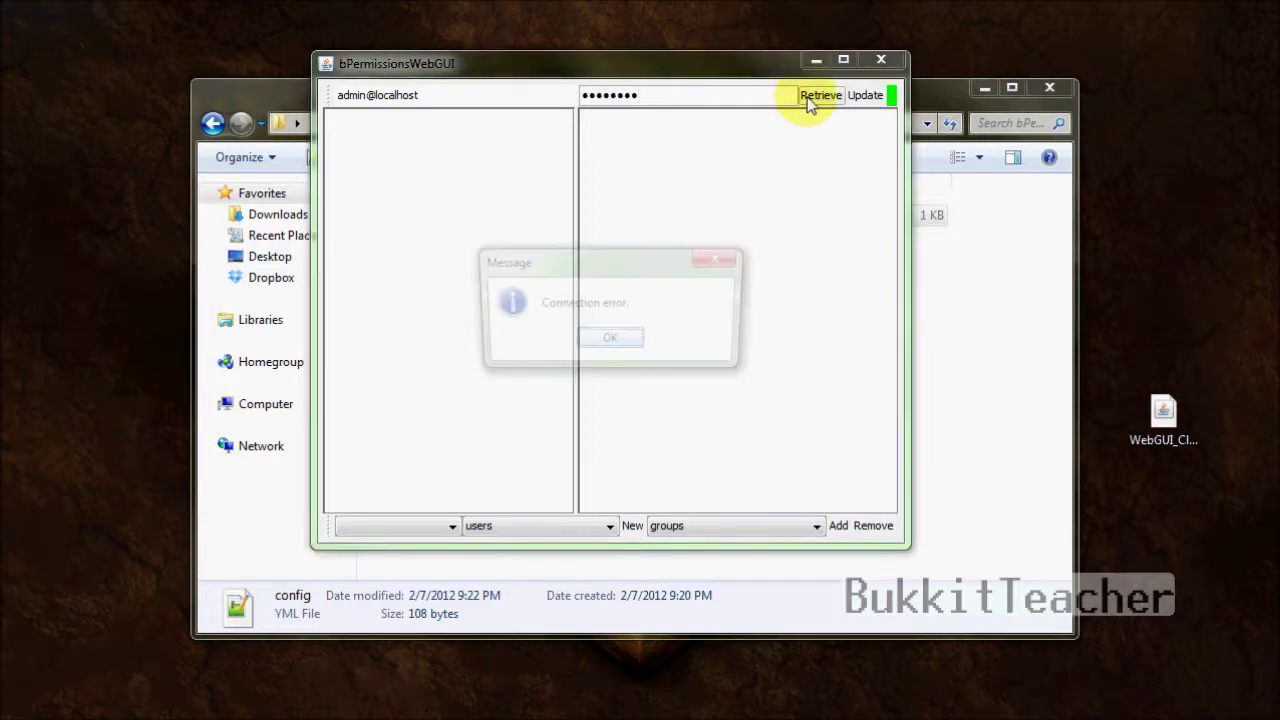
left_click(611, 340)
left_click(881, 60)
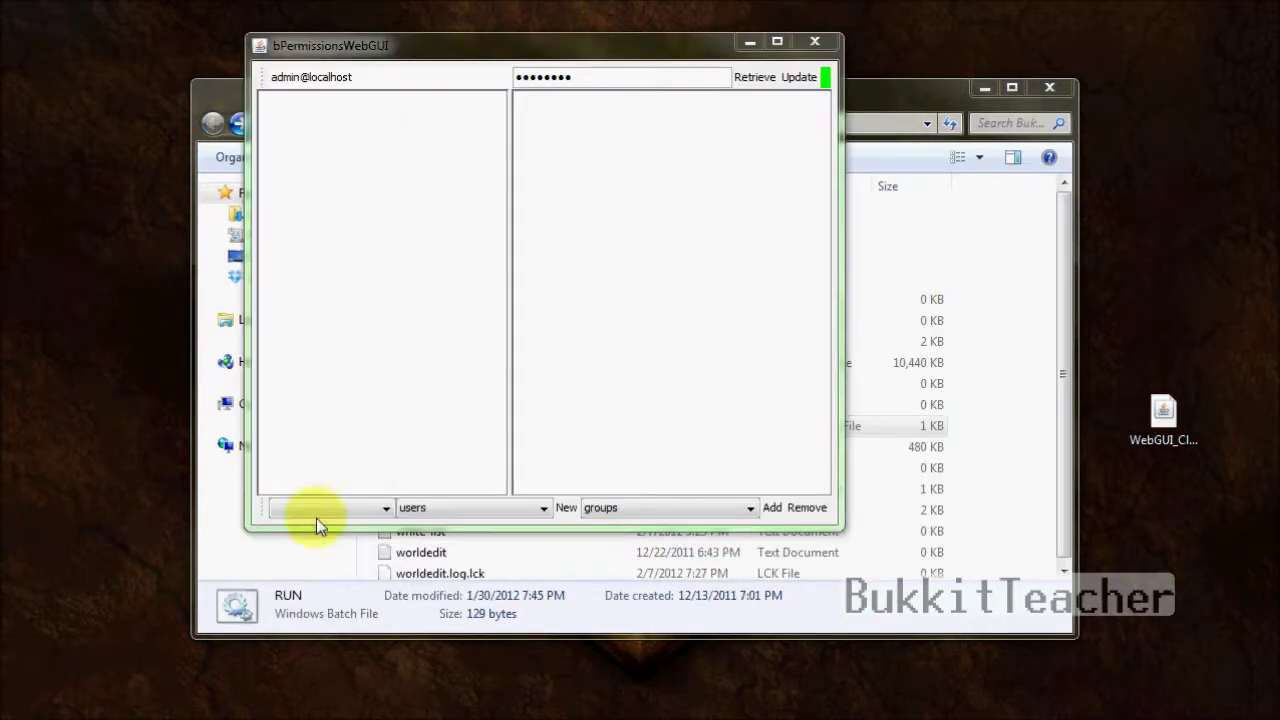
- Retry Retrieve with the server running so the world list loads world_nether
left_click(316, 518)
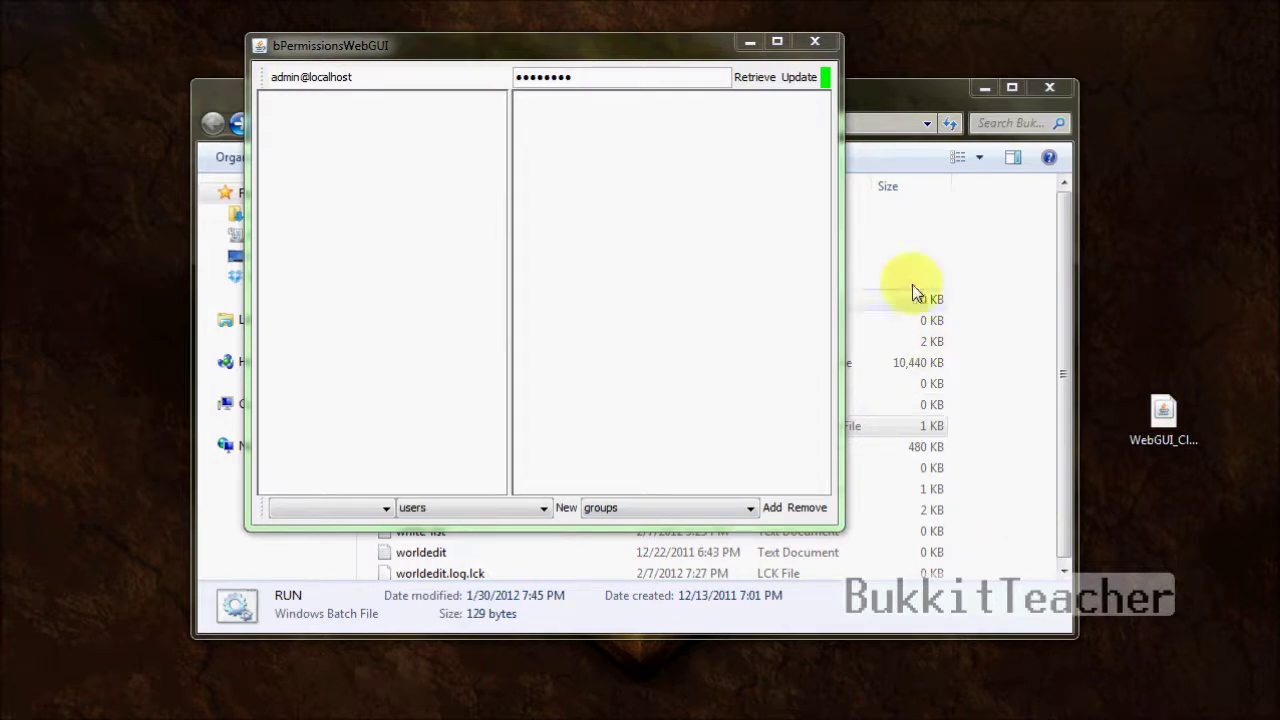
left_click(755, 79)
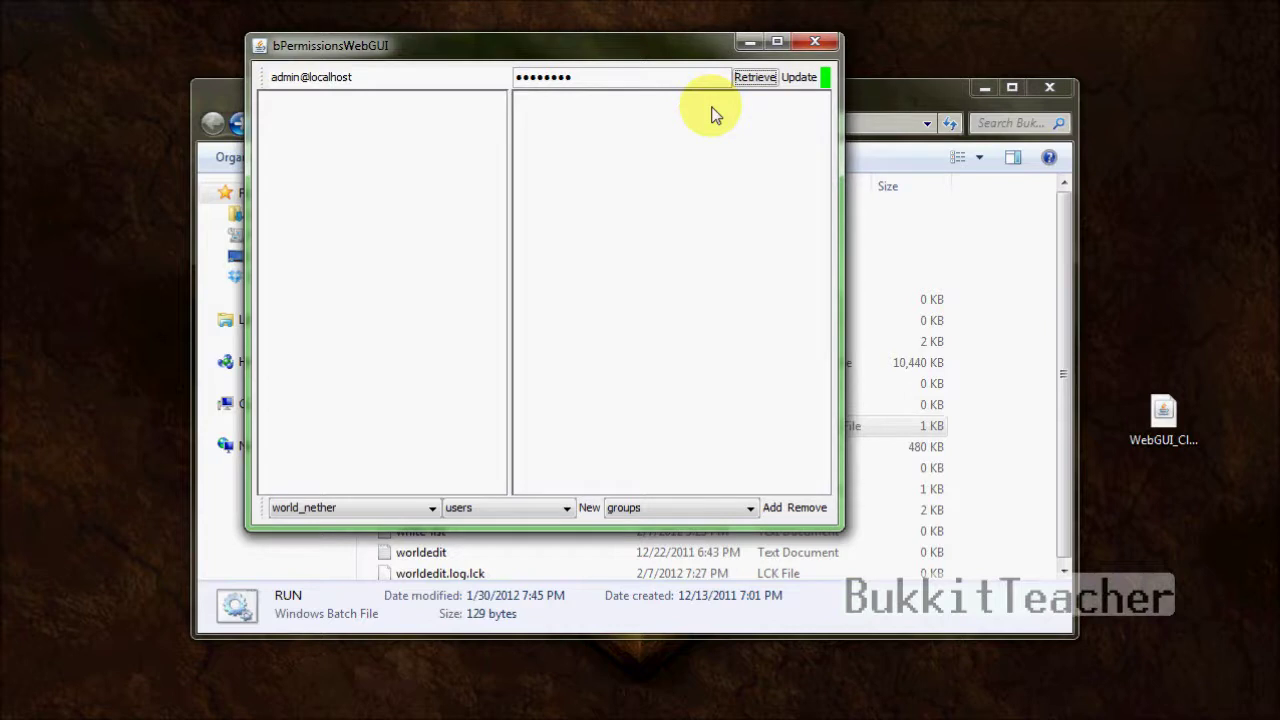
- Select 'world' in the world dropdown and switch the list from users to groups
left_click(432, 509)
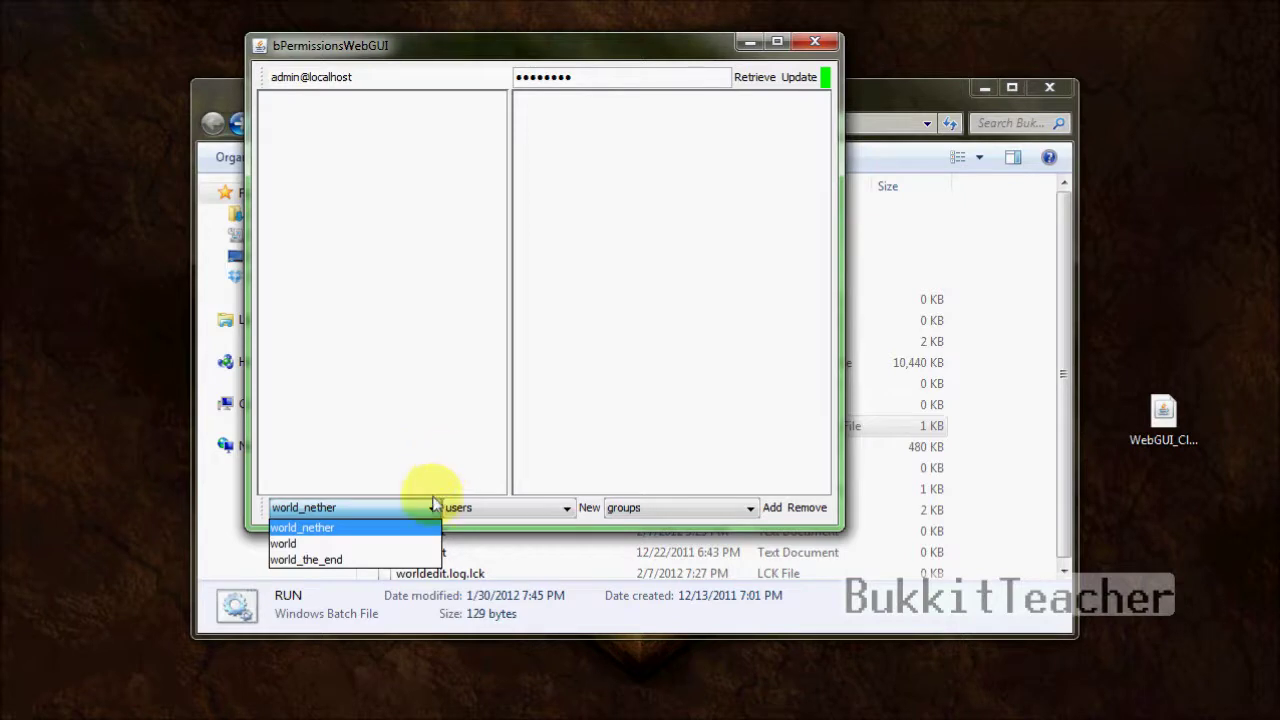
left_click(381, 544)
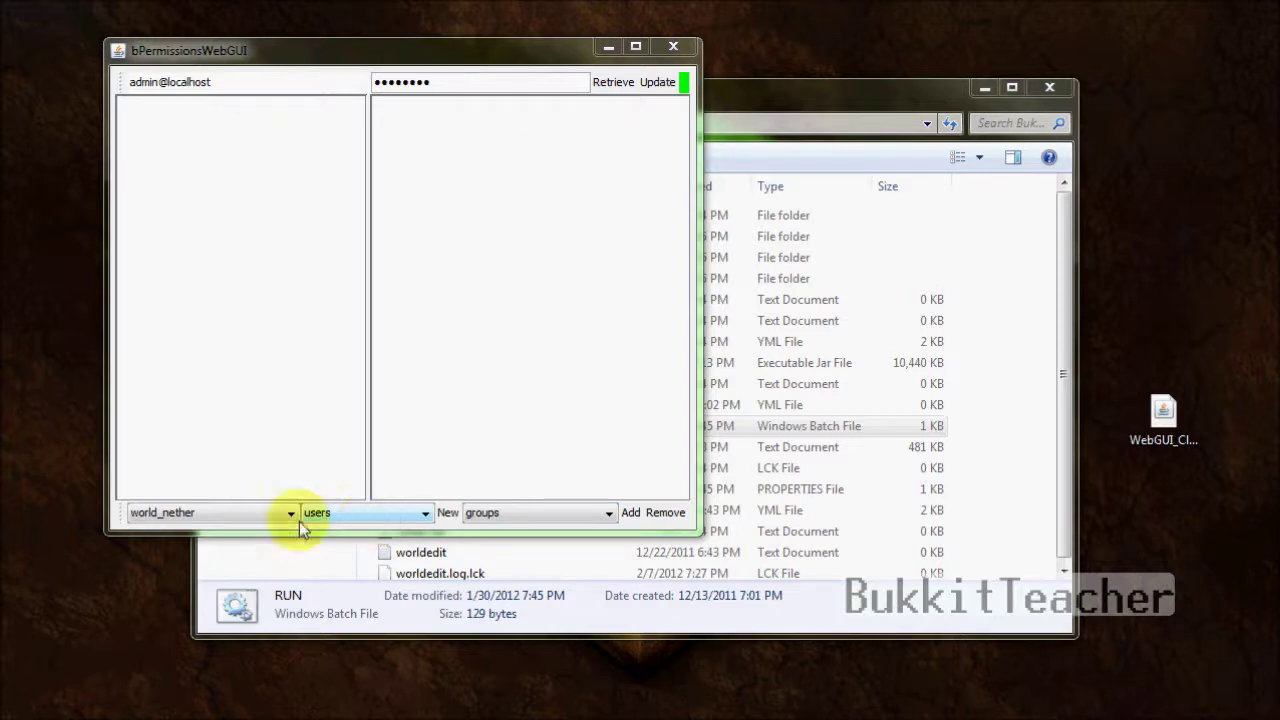
left_click(260, 513)
left_click(240, 549)
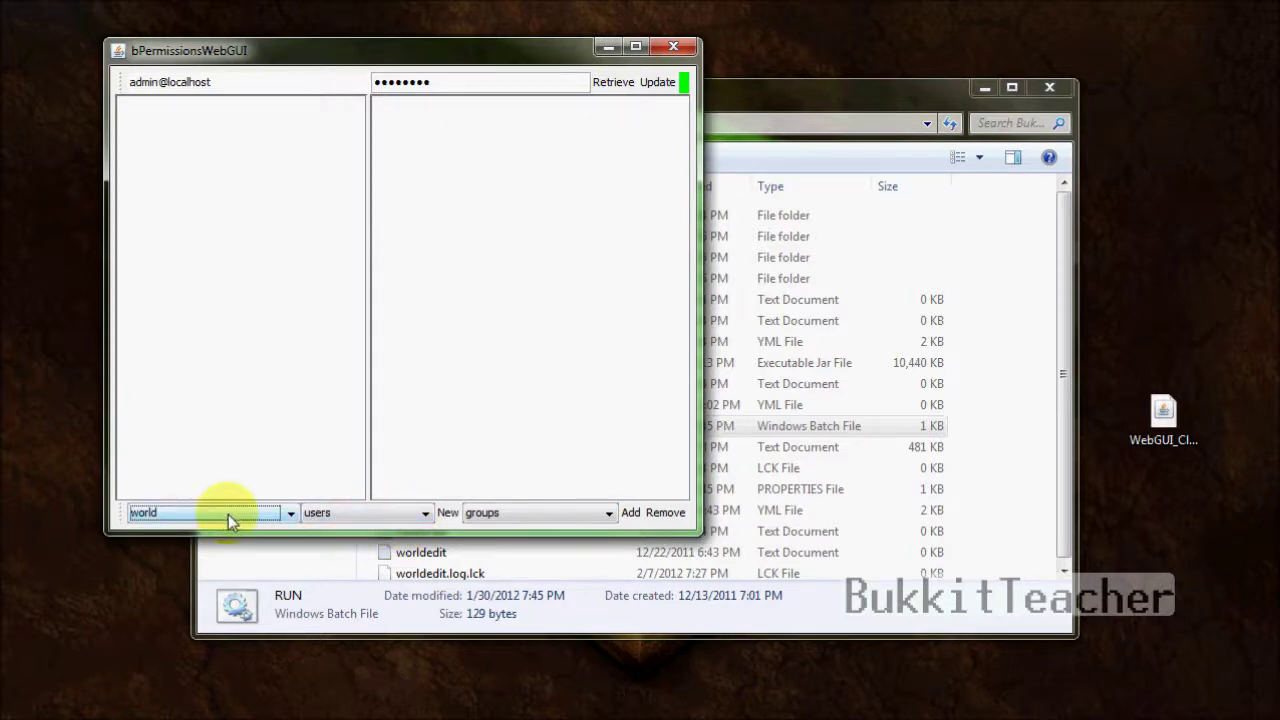
left_click(390, 514)
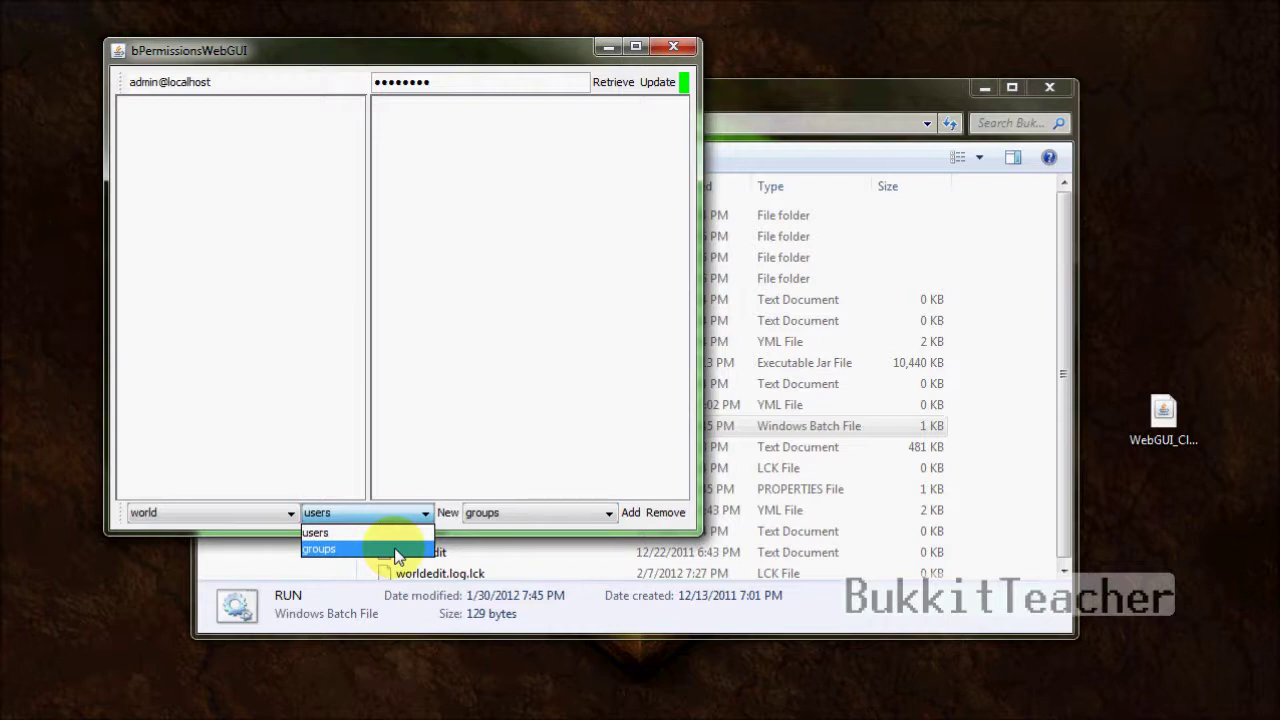
left_click(398, 549)
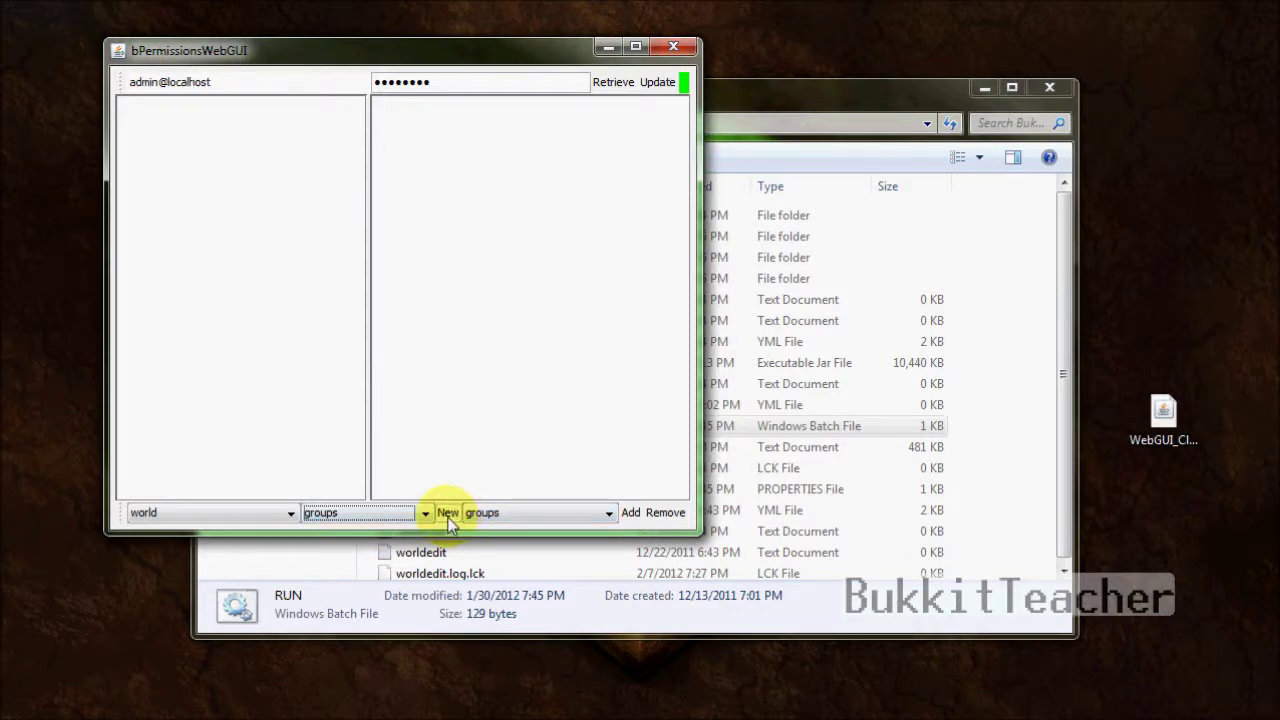
- Add a new group named Guest and select it in the list
left_click(447, 514)
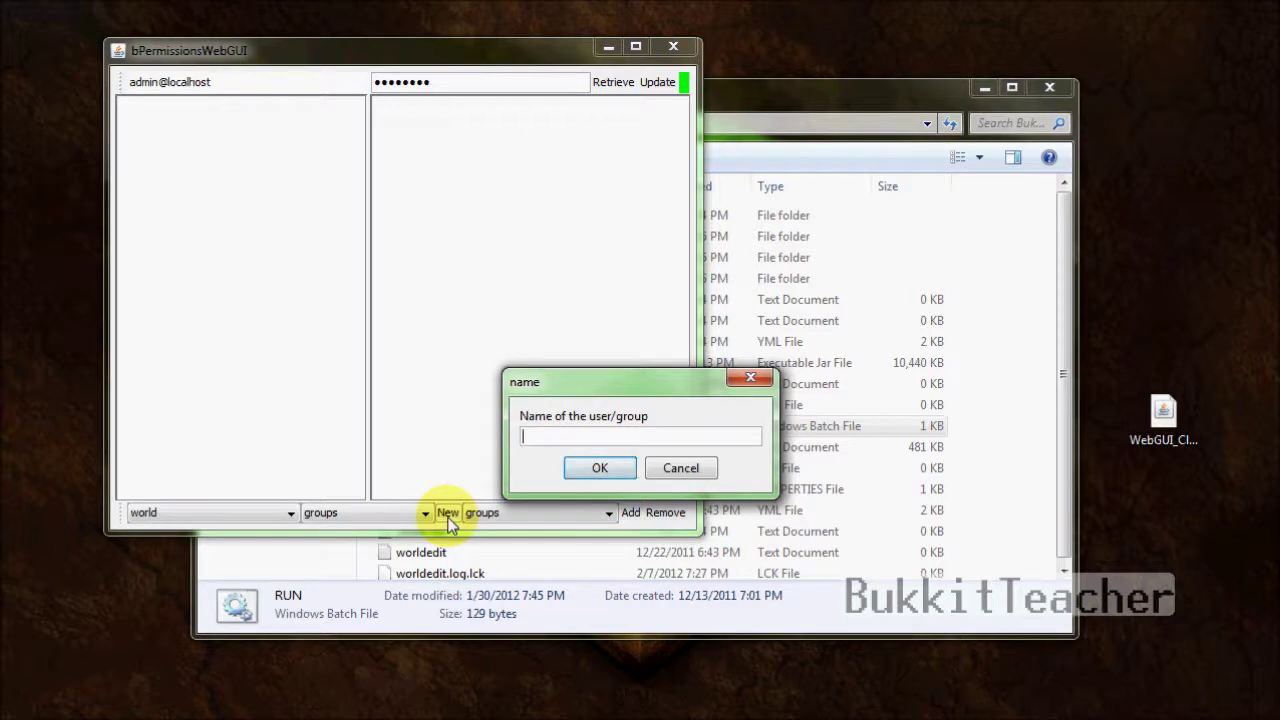
type("Guest")
key("Return")
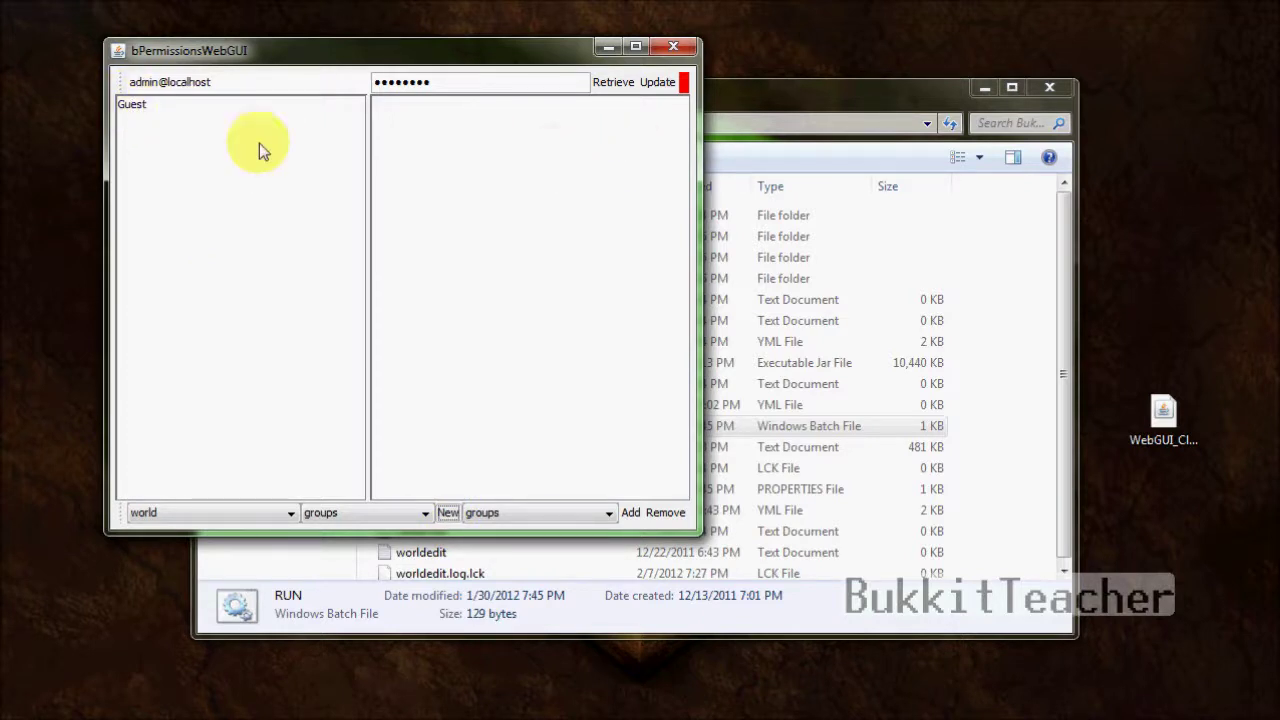
left_click(145, 110)
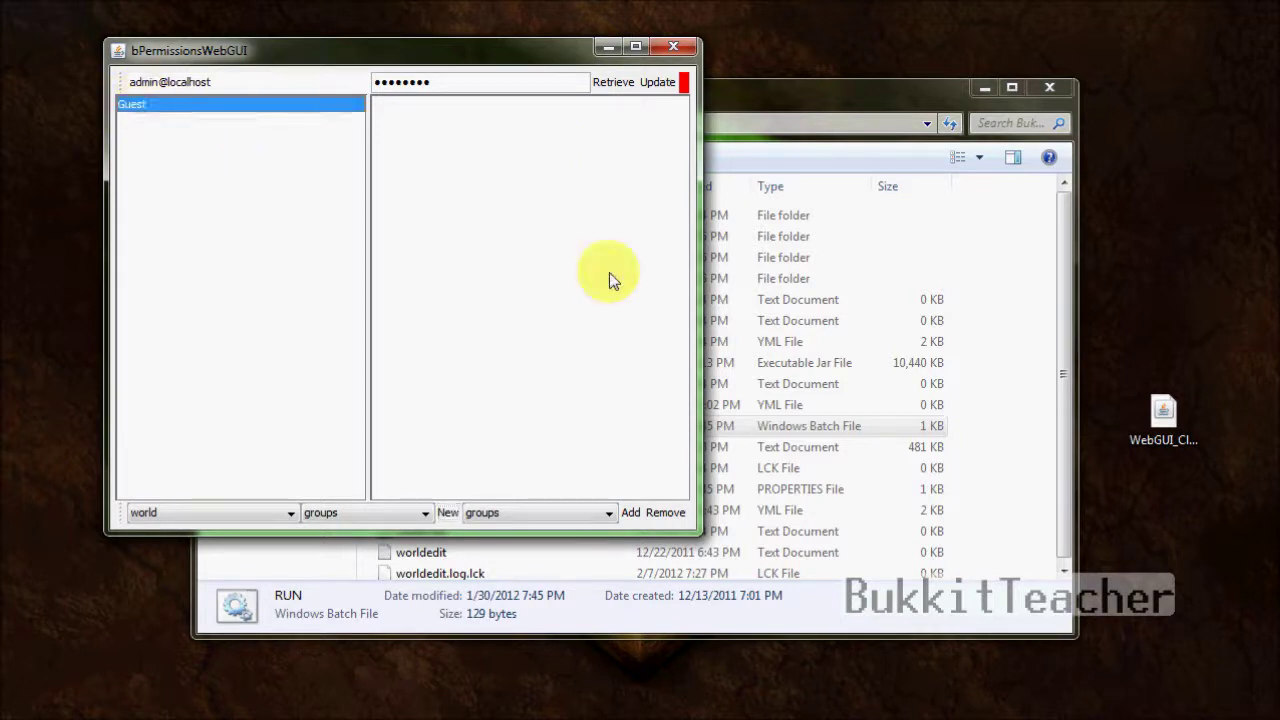
left_click(568, 512)
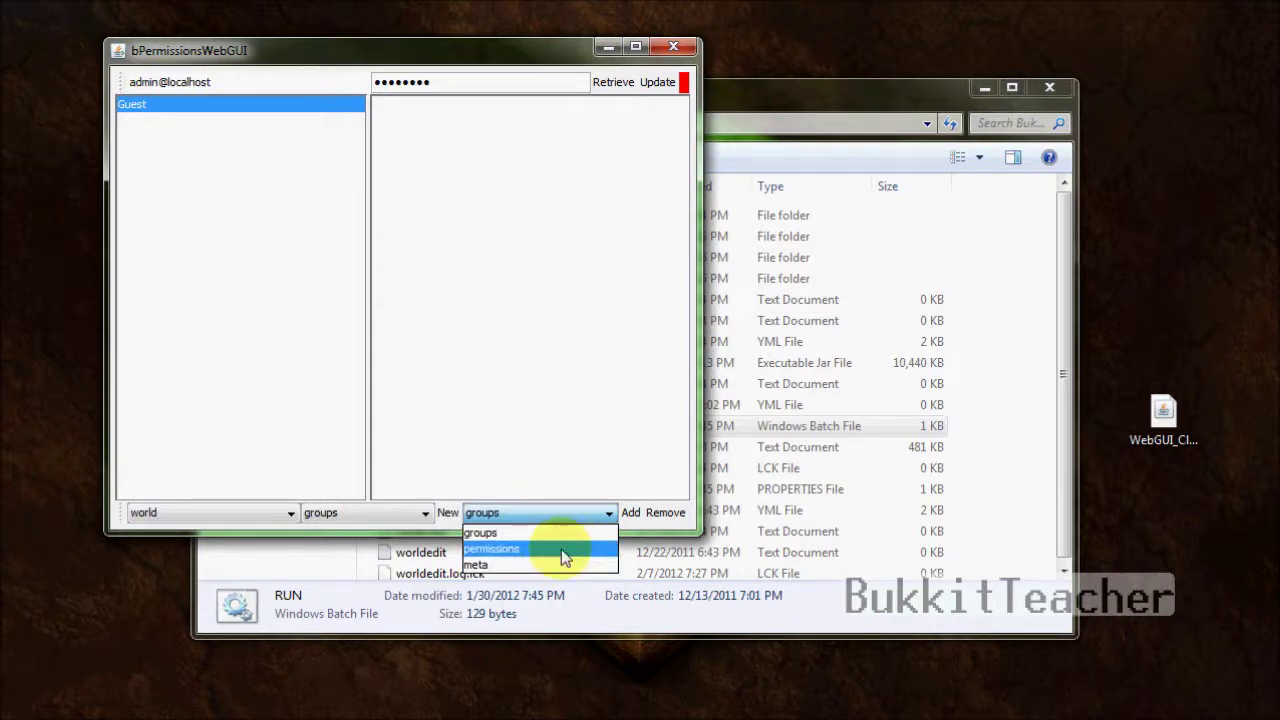
- Give Guest the bukkit.command give, help and time permissions
left_click(563, 550)
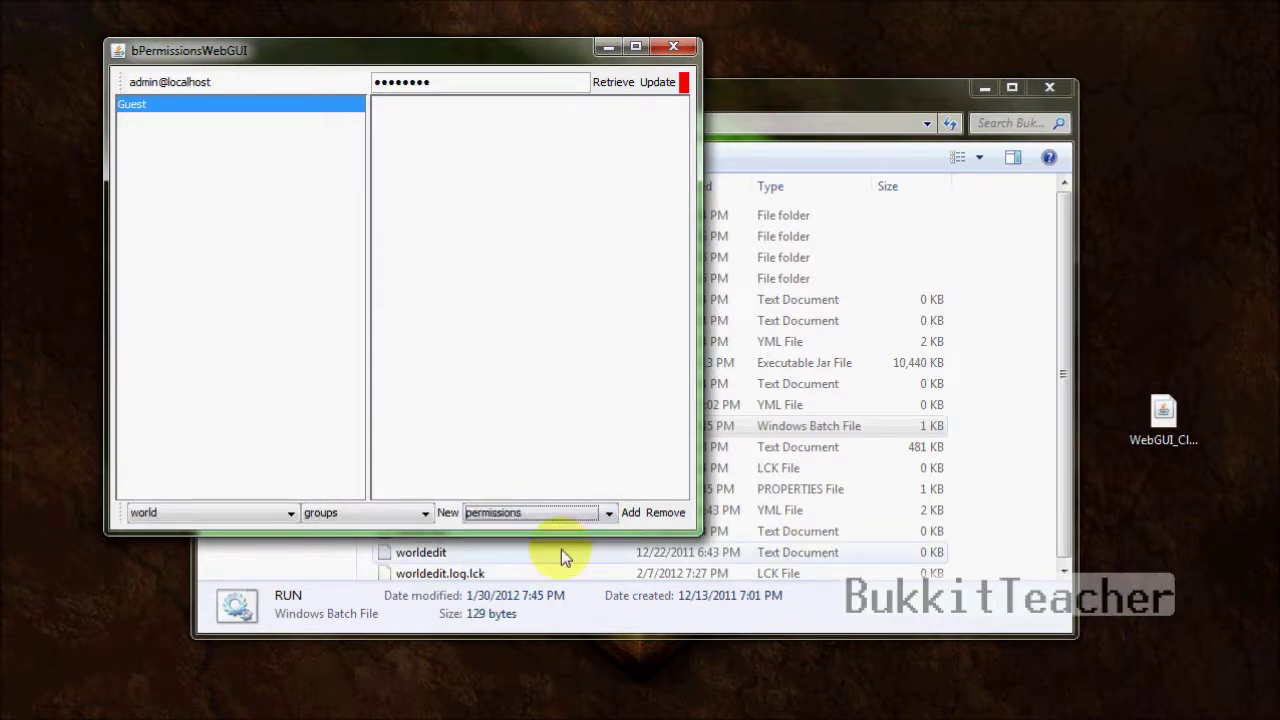
left_click(630, 514)
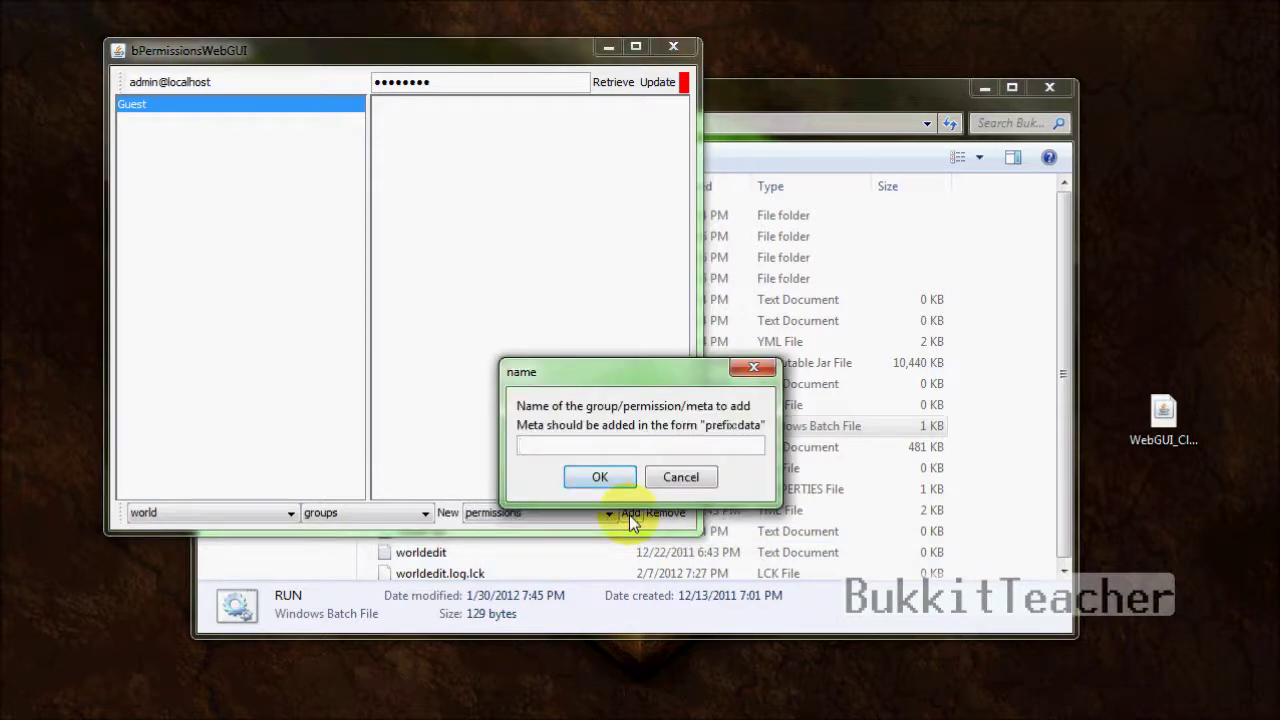
type("bukkit.command.gr")
key("BackSpace")
key("BackSpace")
type("time")
key("Return")
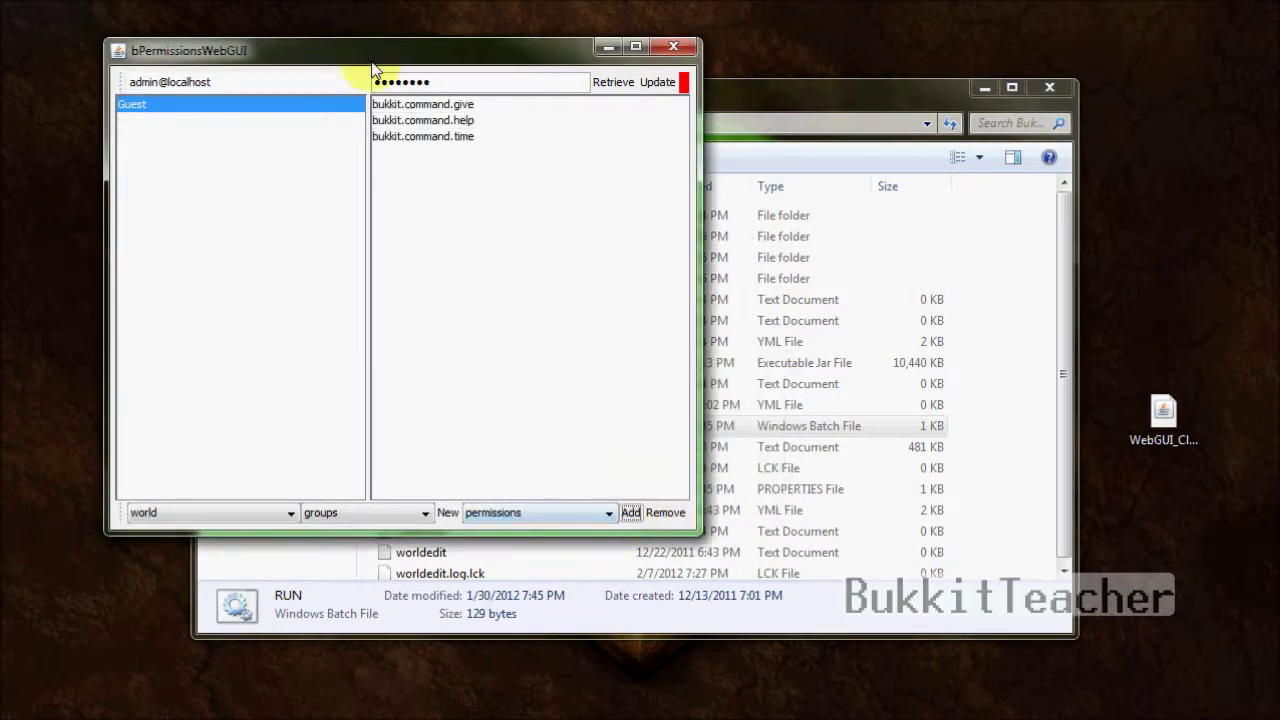
- Add the meta entry prefix:[Guest] to the Guest group
left_click(598, 515)
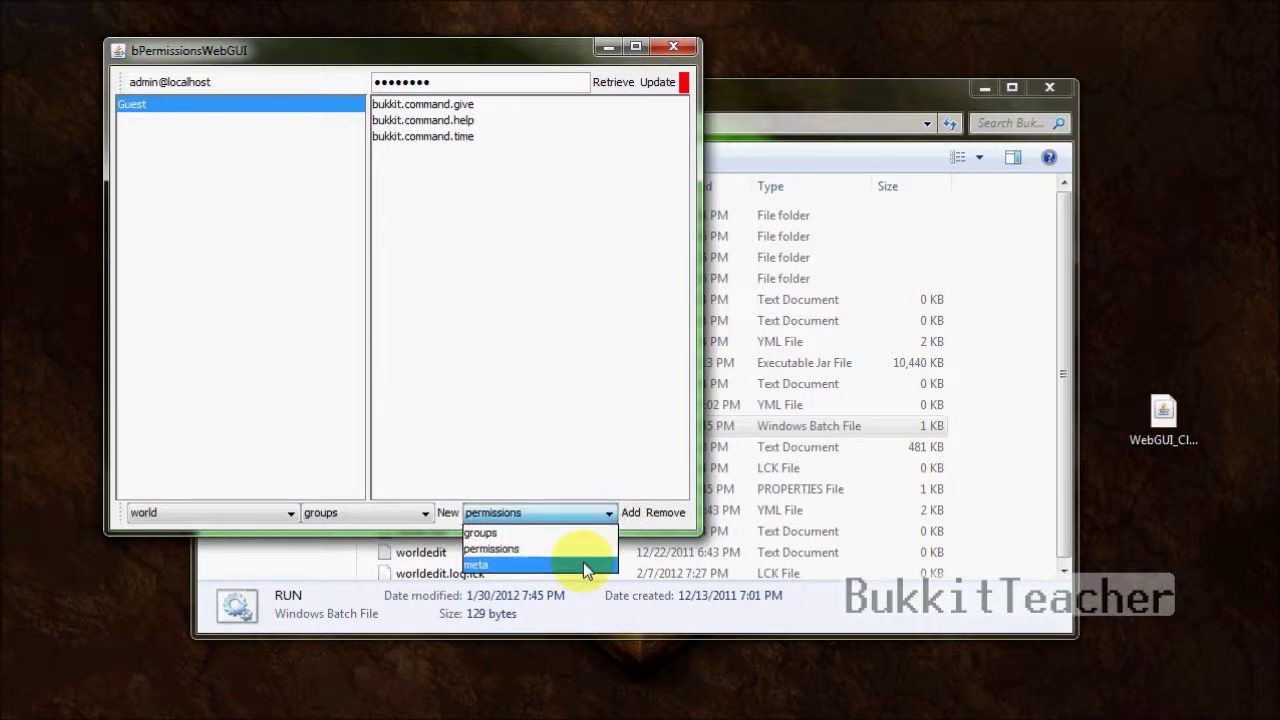
left_click(586, 566)
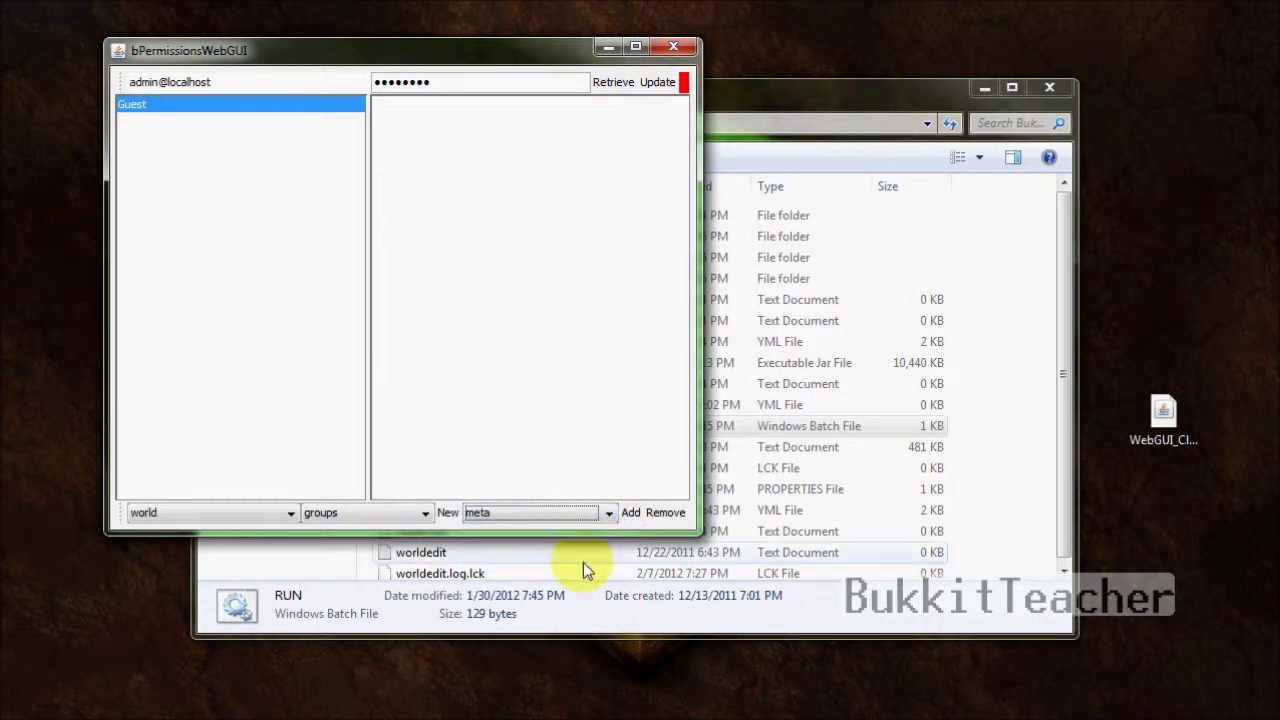
left_click(632, 514)
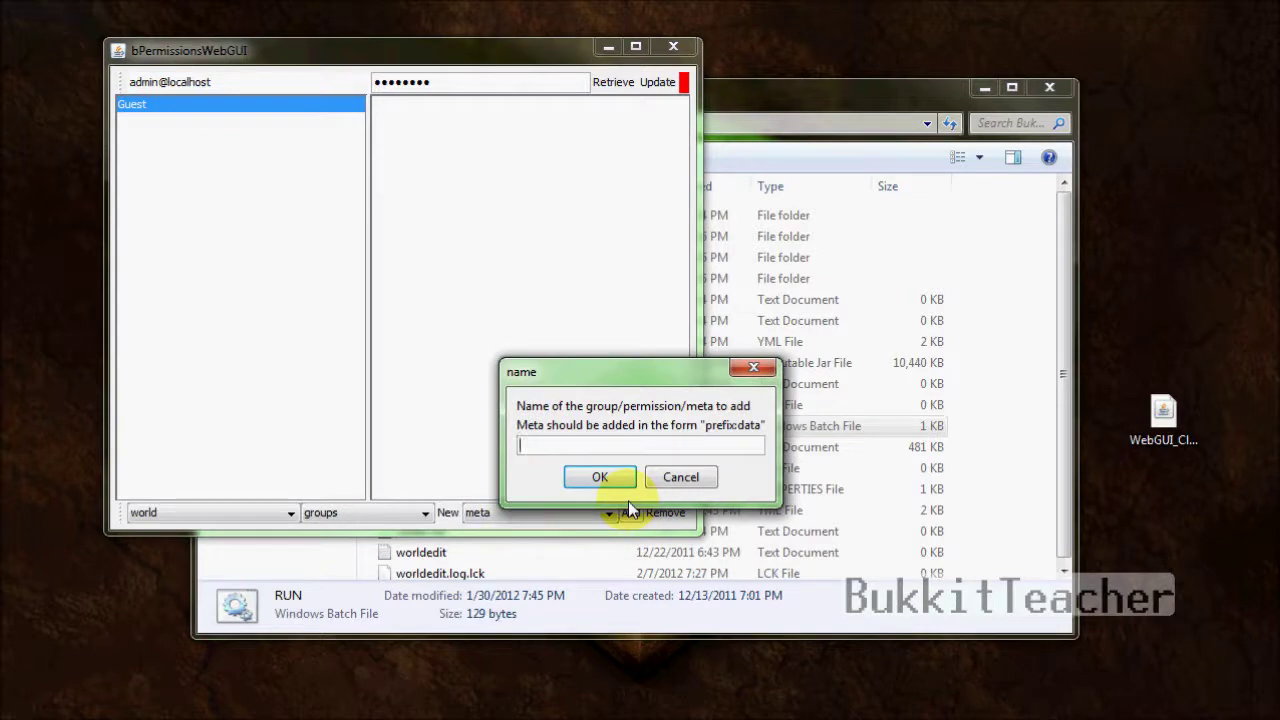
type("prefix:[Guest]")
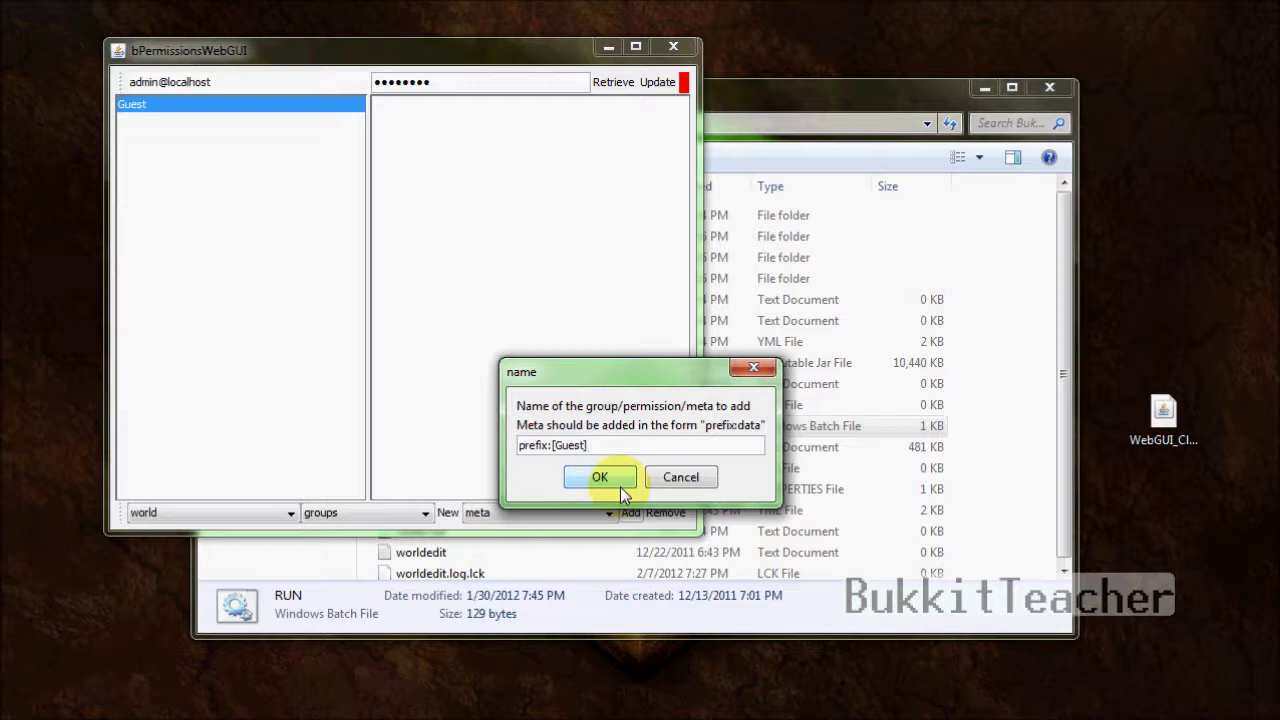
left_click(610, 480)
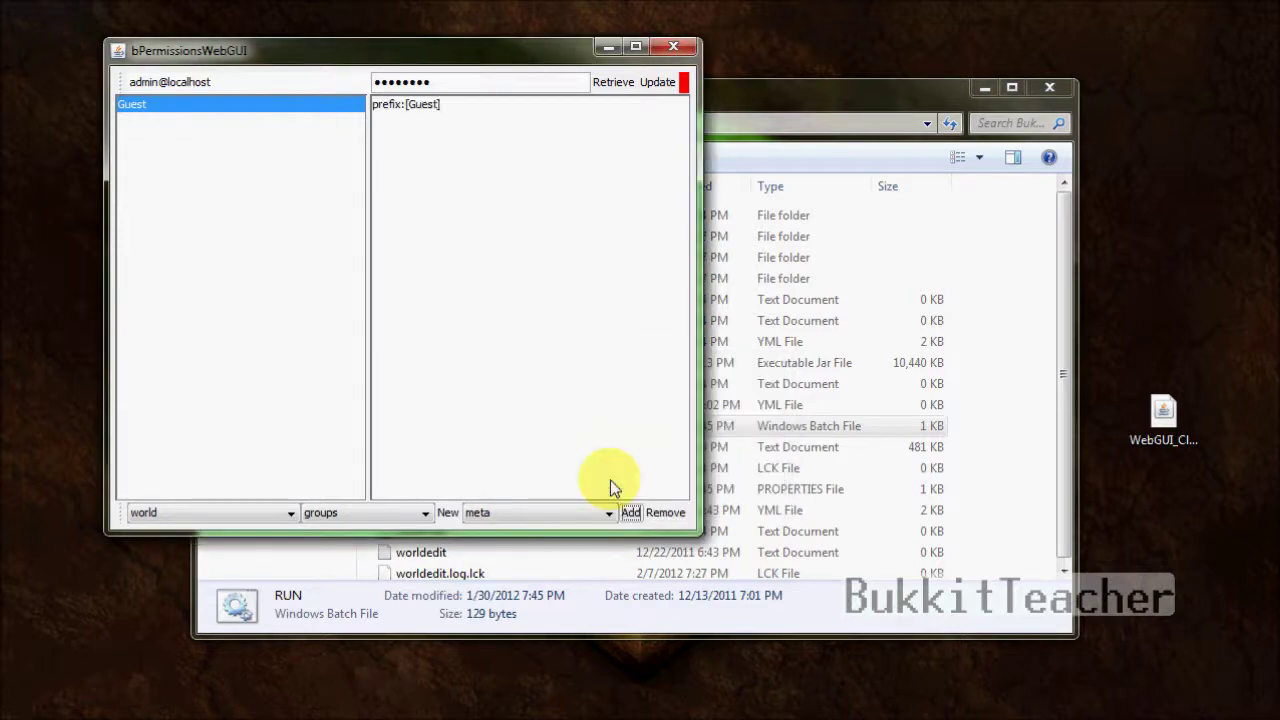
left_click(414, 106)
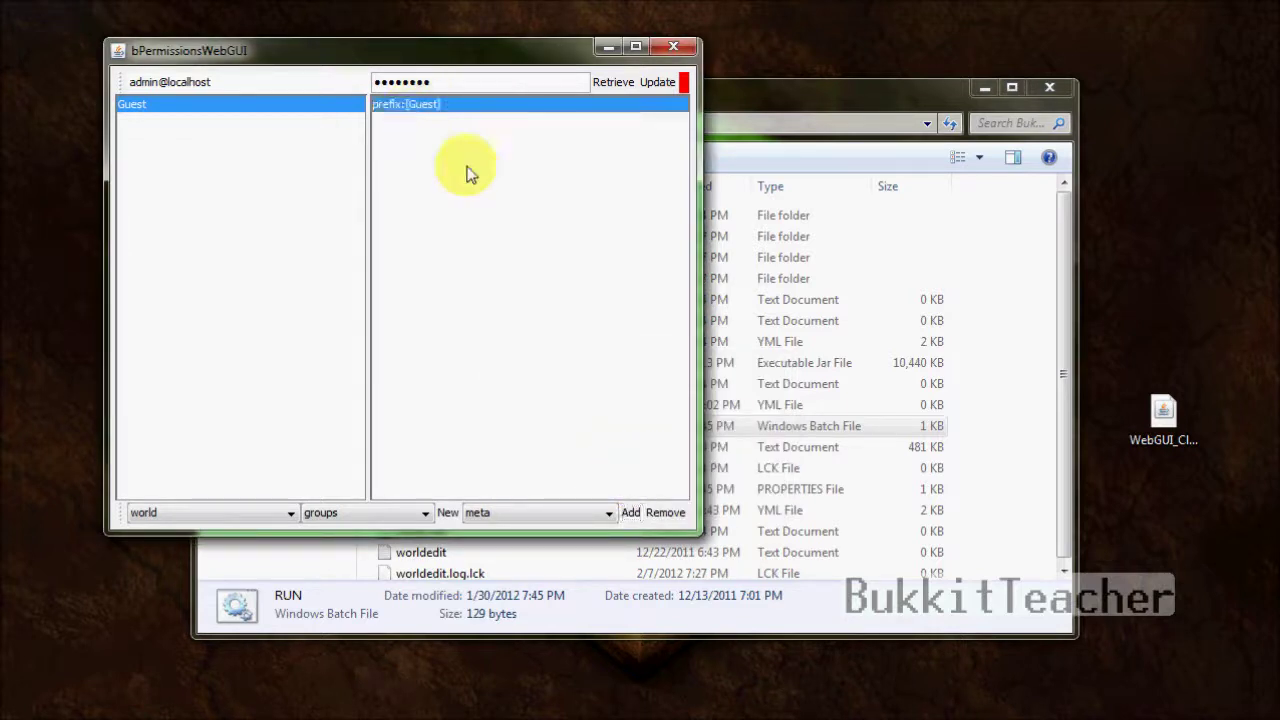
left_click(544, 514)
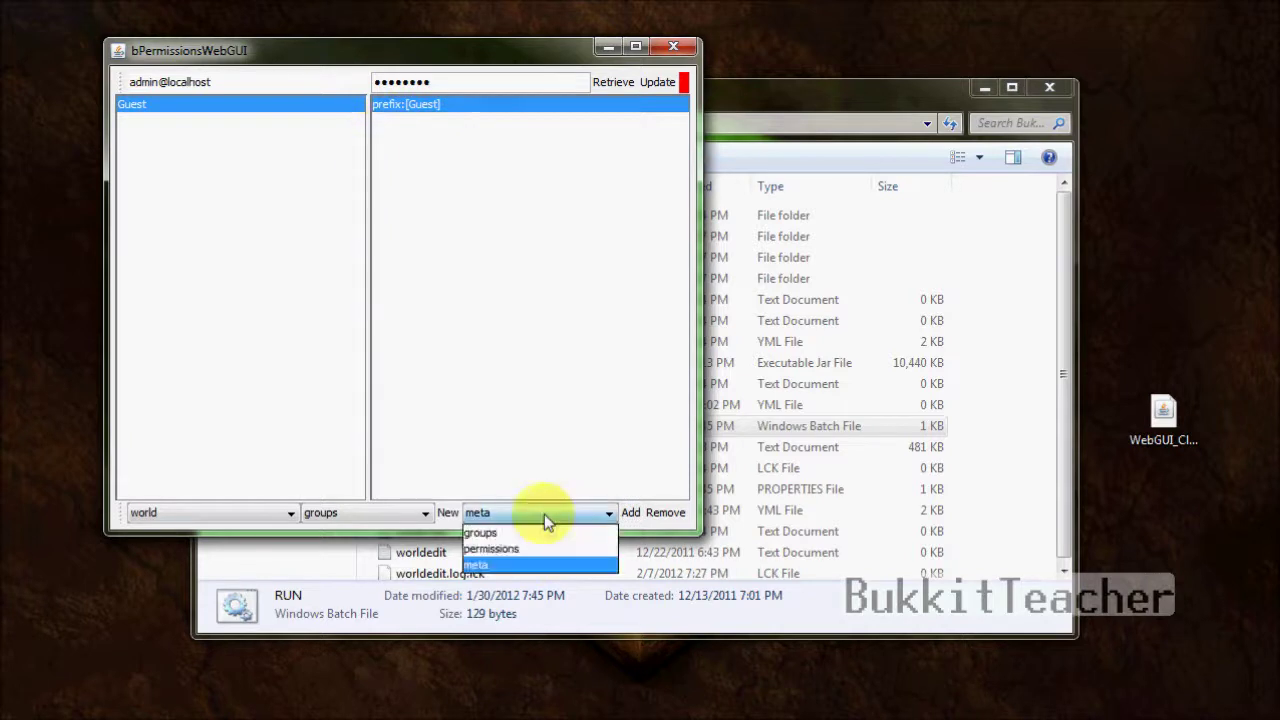
left_click(537, 565)
left_click(632, 512)
type("suffix")
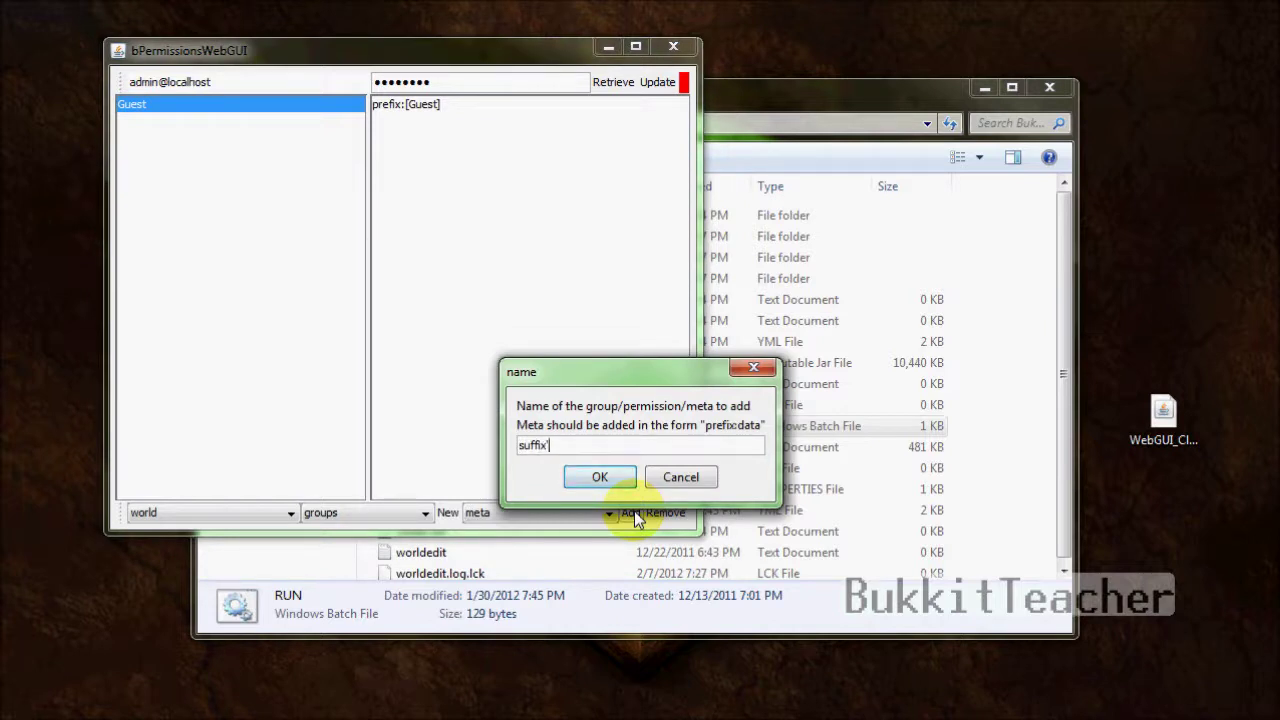
type(":[G}")
key("BackSpace")
type("]")
left_click(617, 476)
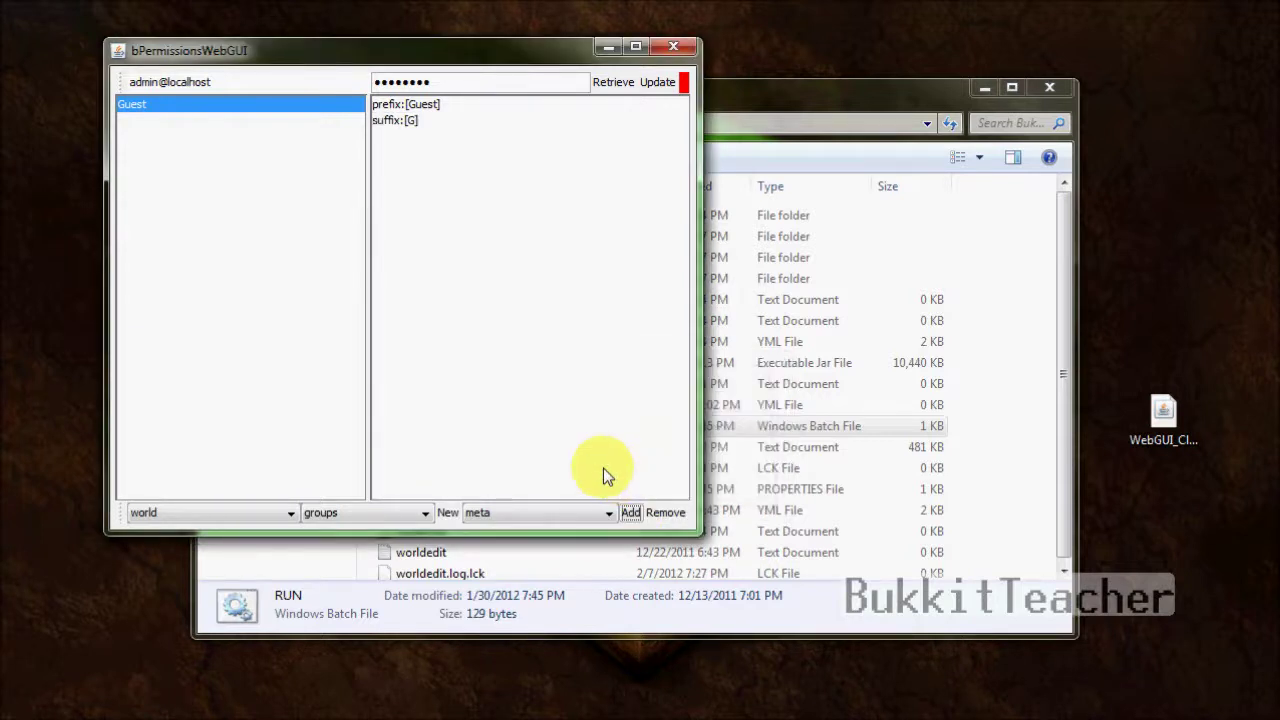
left_click(400, 120)
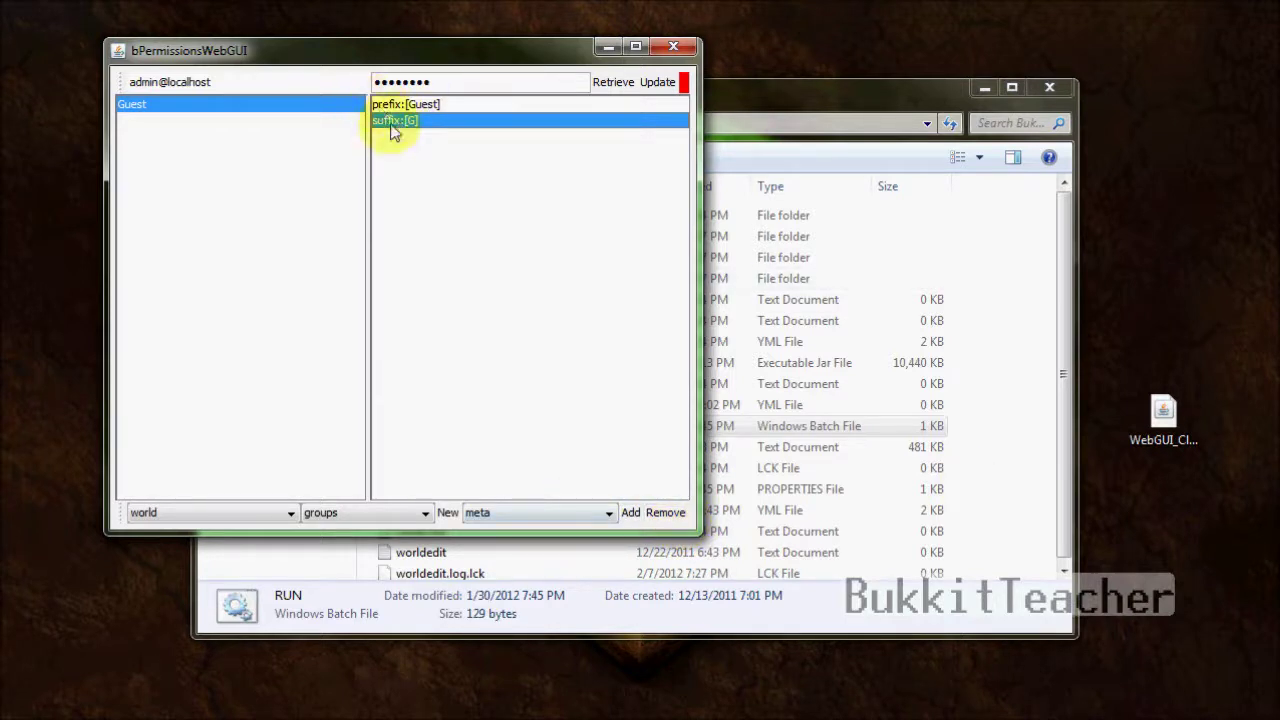
left_click(676, 514)
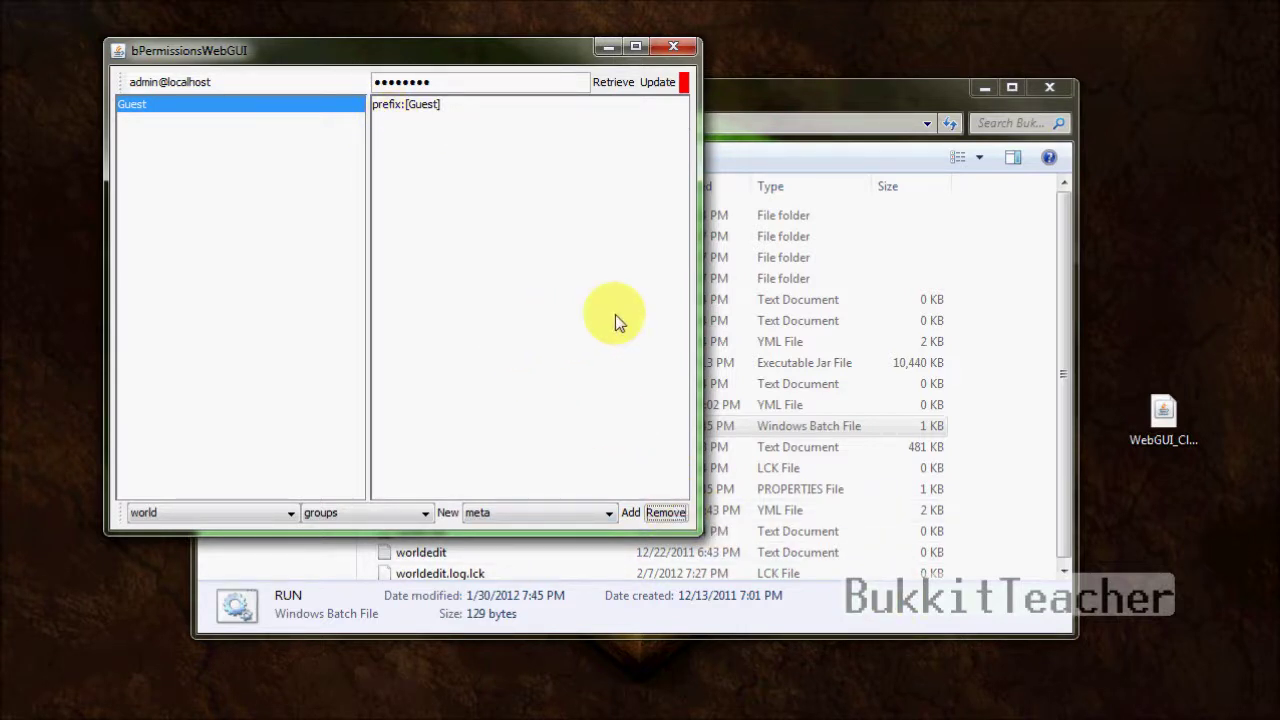
- Browse the Guest group's permission, meta and inherited-group entries
left_click(580, 527)
left_click(565, 543)
left_click(563, 518)
left_click(561, 563)
left_click(552, 511)
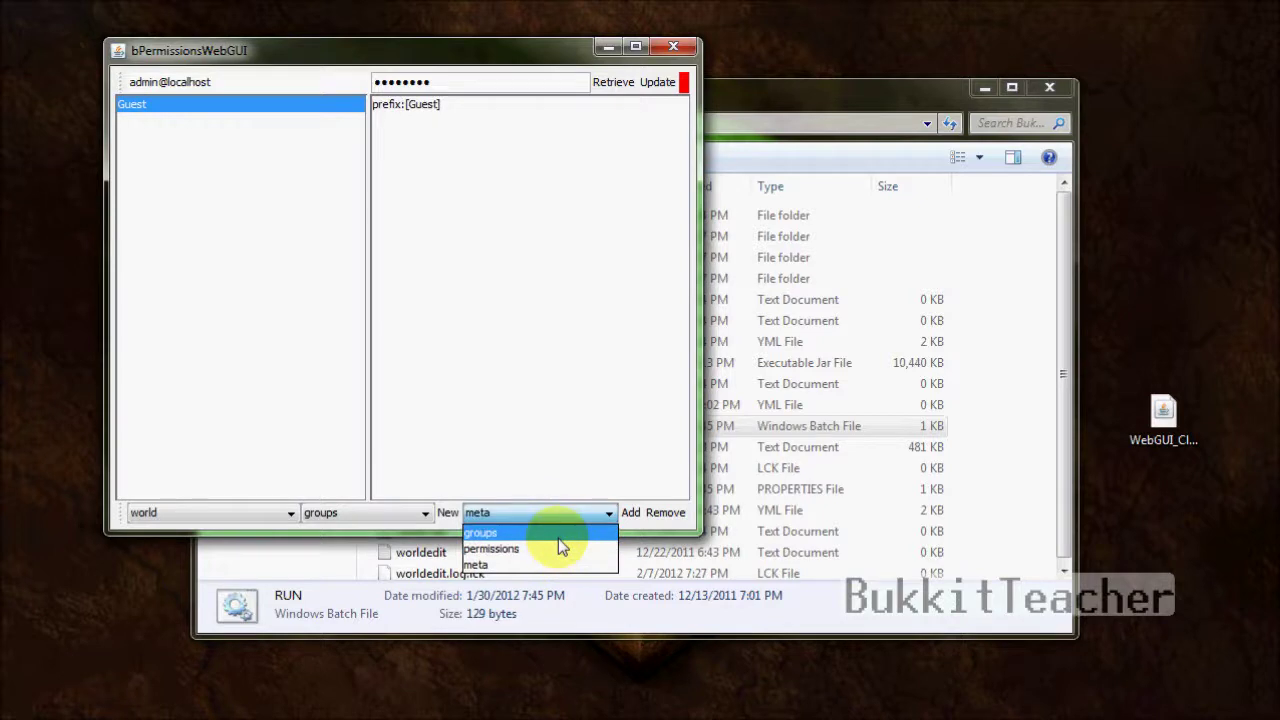
left_click(558, 535)
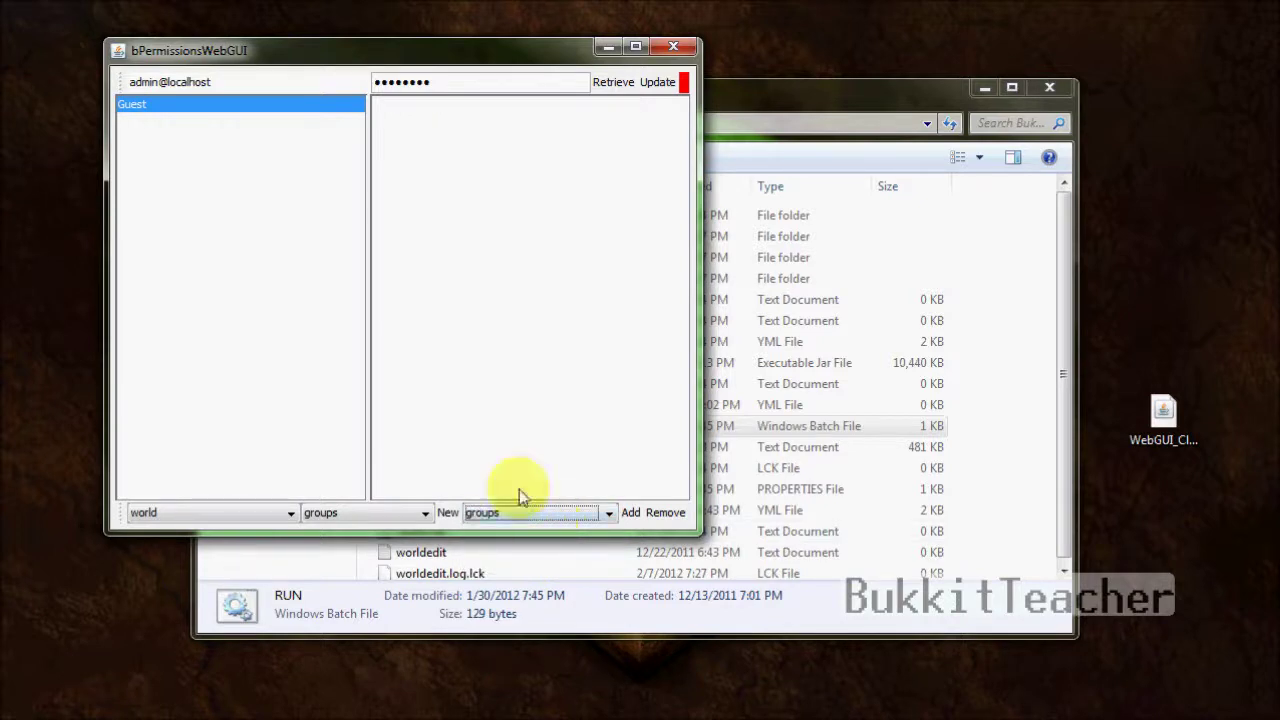
- Create a new group named Member
left_click(425, 514)
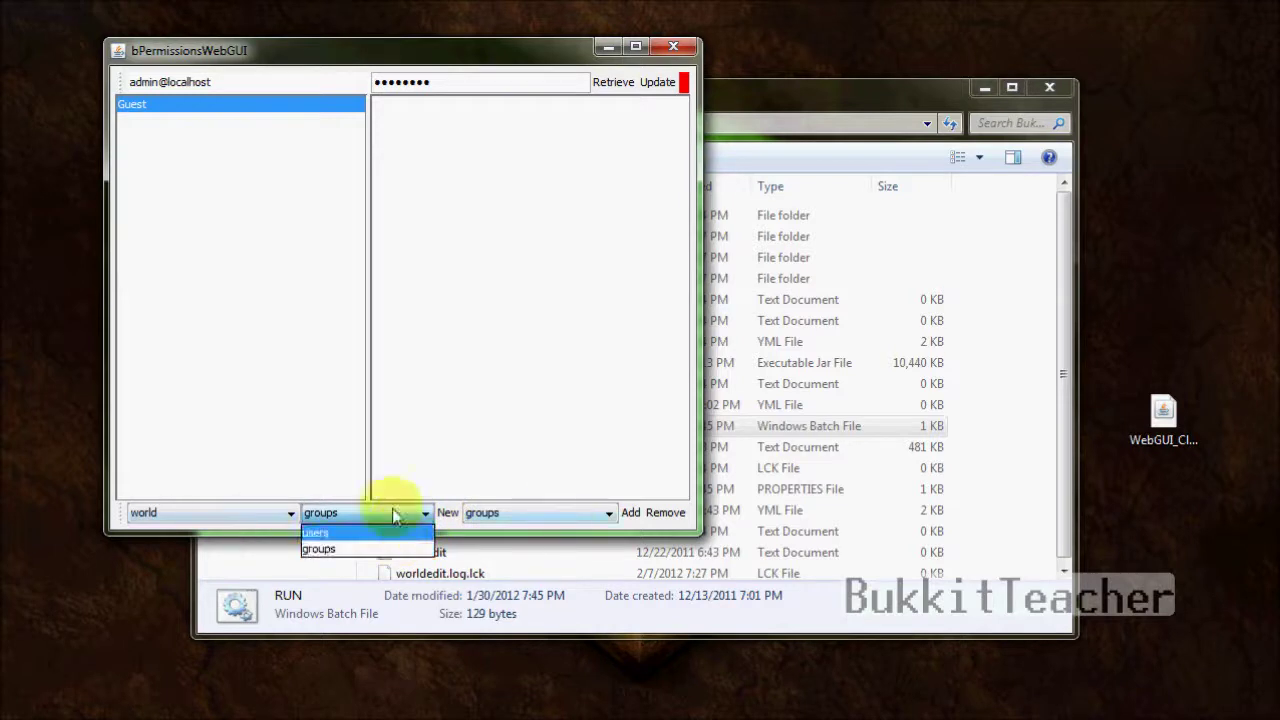
left_click(445, 512)
type("Member")
key("Return")
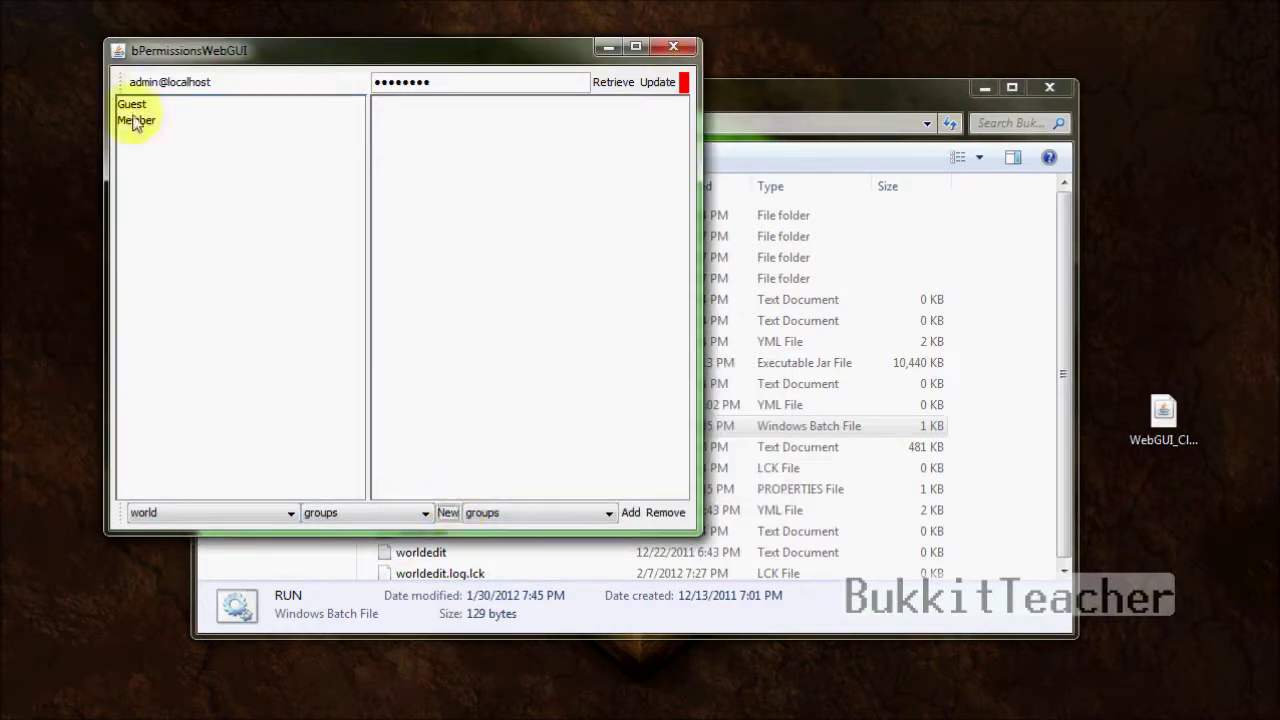
- Give Member the bukkit.command.ban and bukkit.command.unban permissions
left_click(130, 120)
left_click(490, 512)
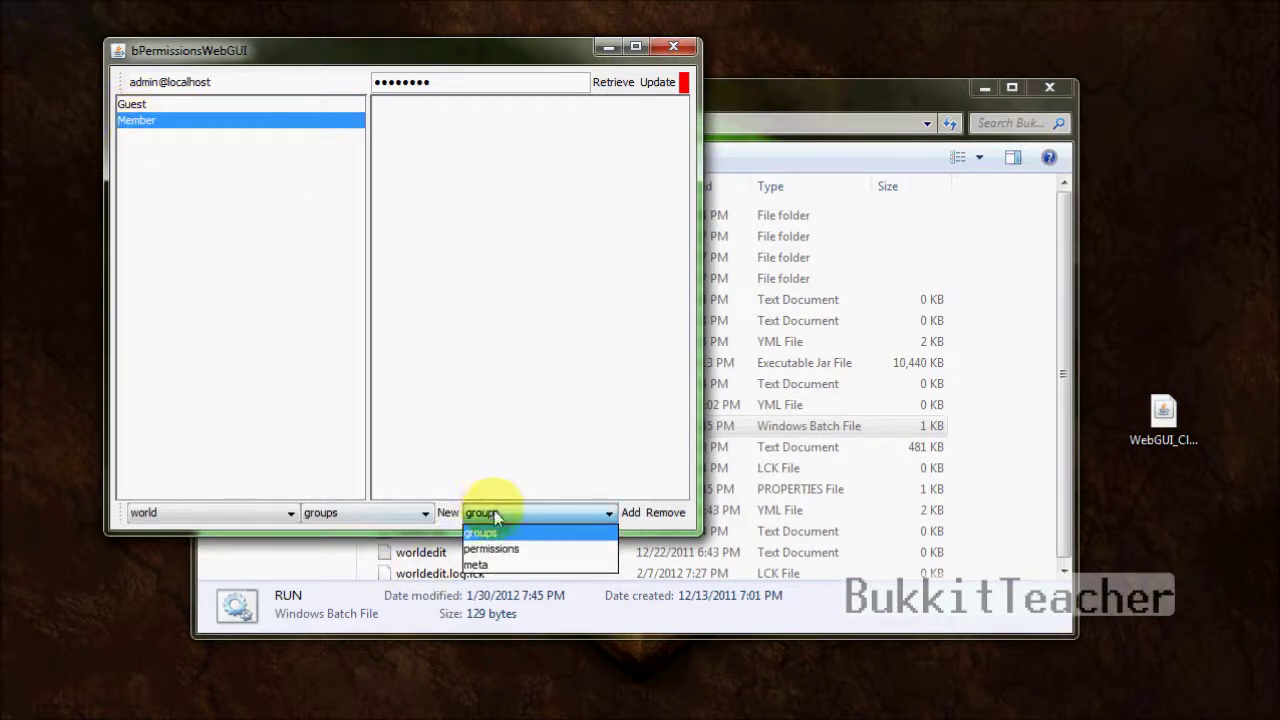
left_click(498, 549)
left_click(632, 513)
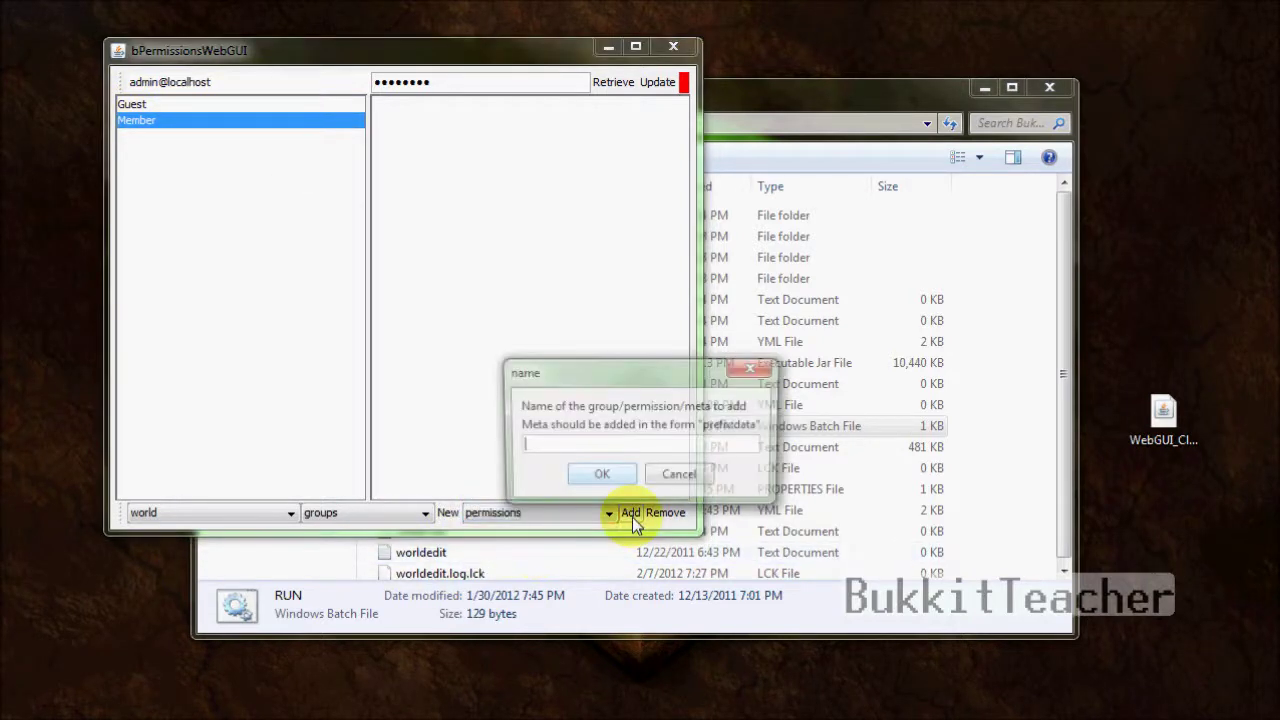
type("bukkit")
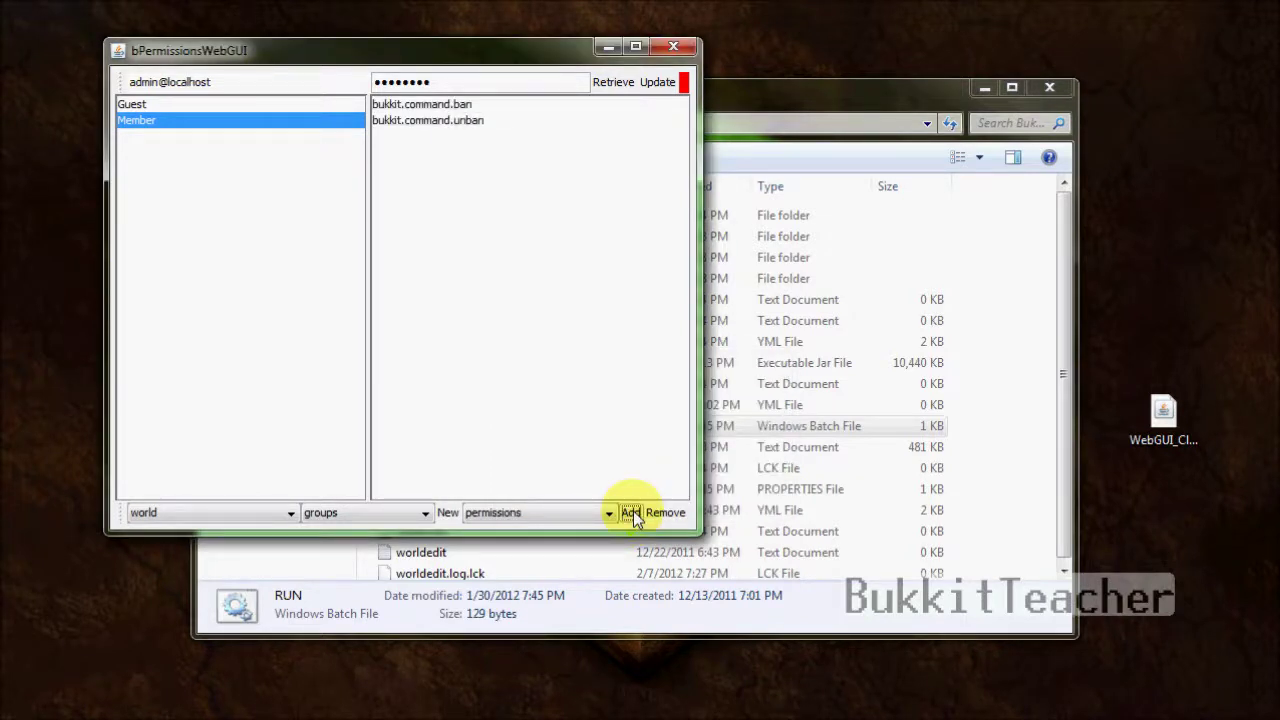
- Make the Member group inherit from the Guest group
left_click(582, 518)
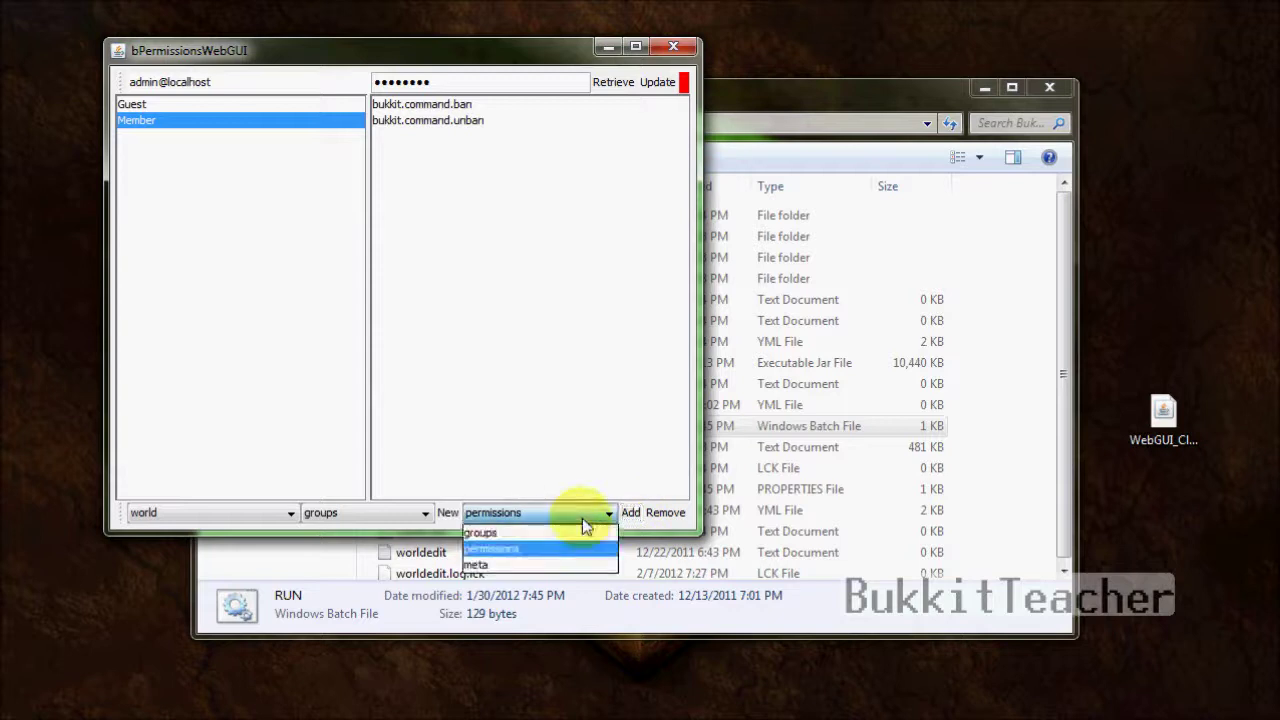
left_click(571, 535)
left_click(630, 515)
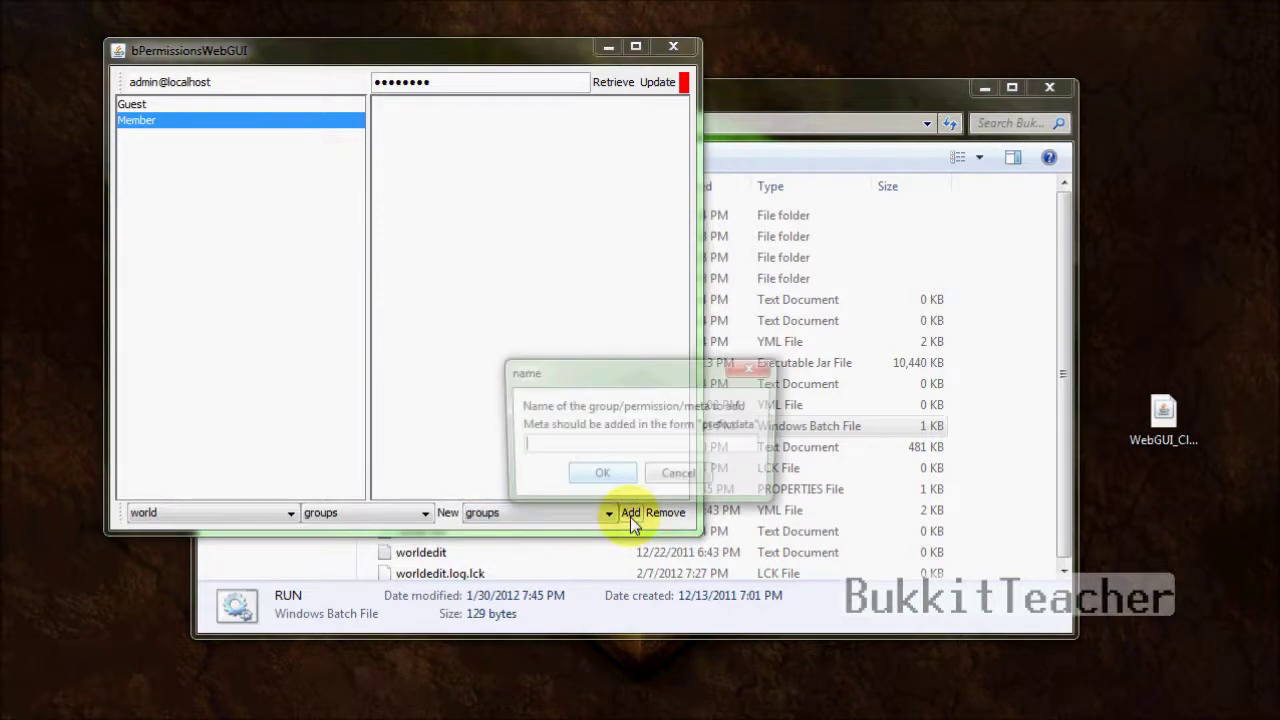
type("Guest")
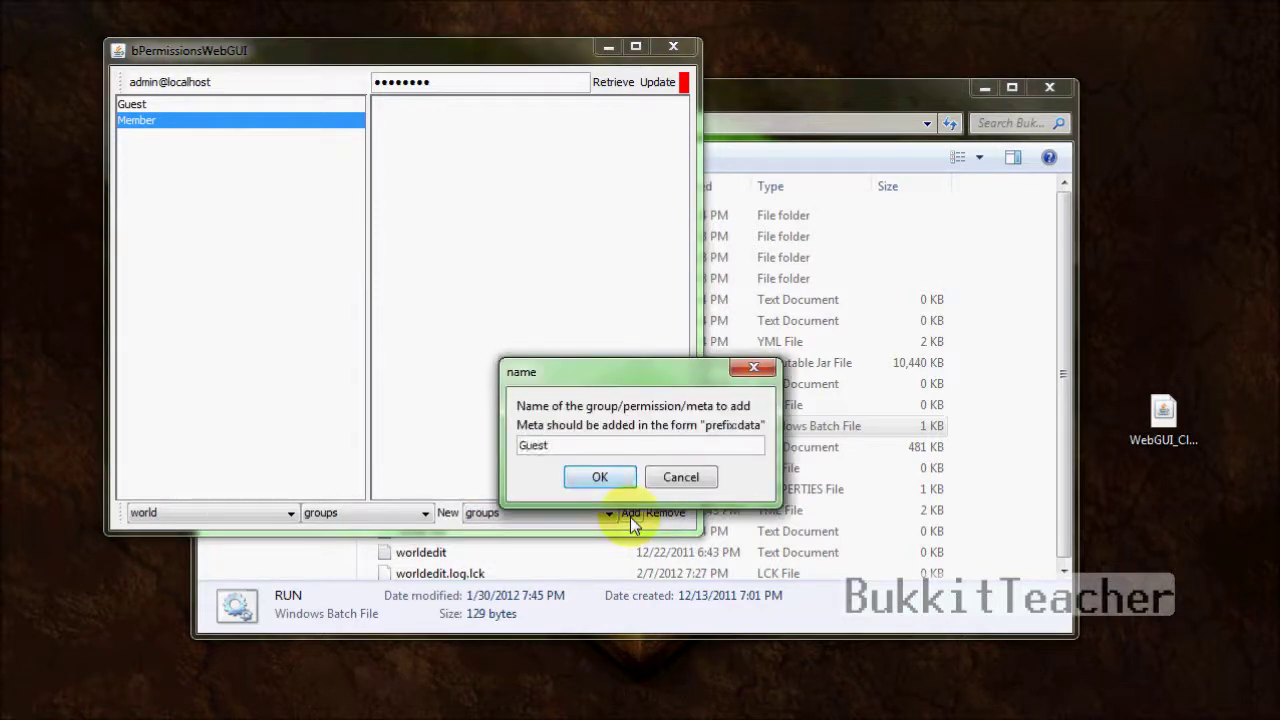
key("Return")
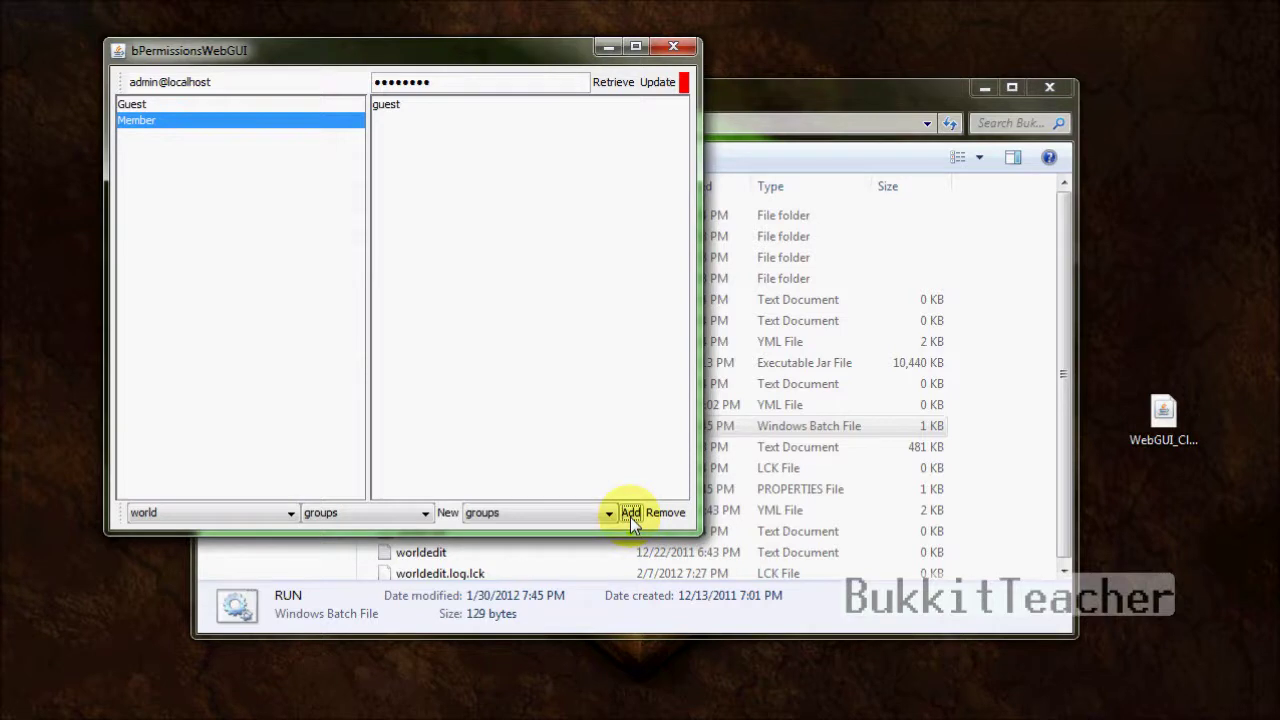
left_click(604, 512)
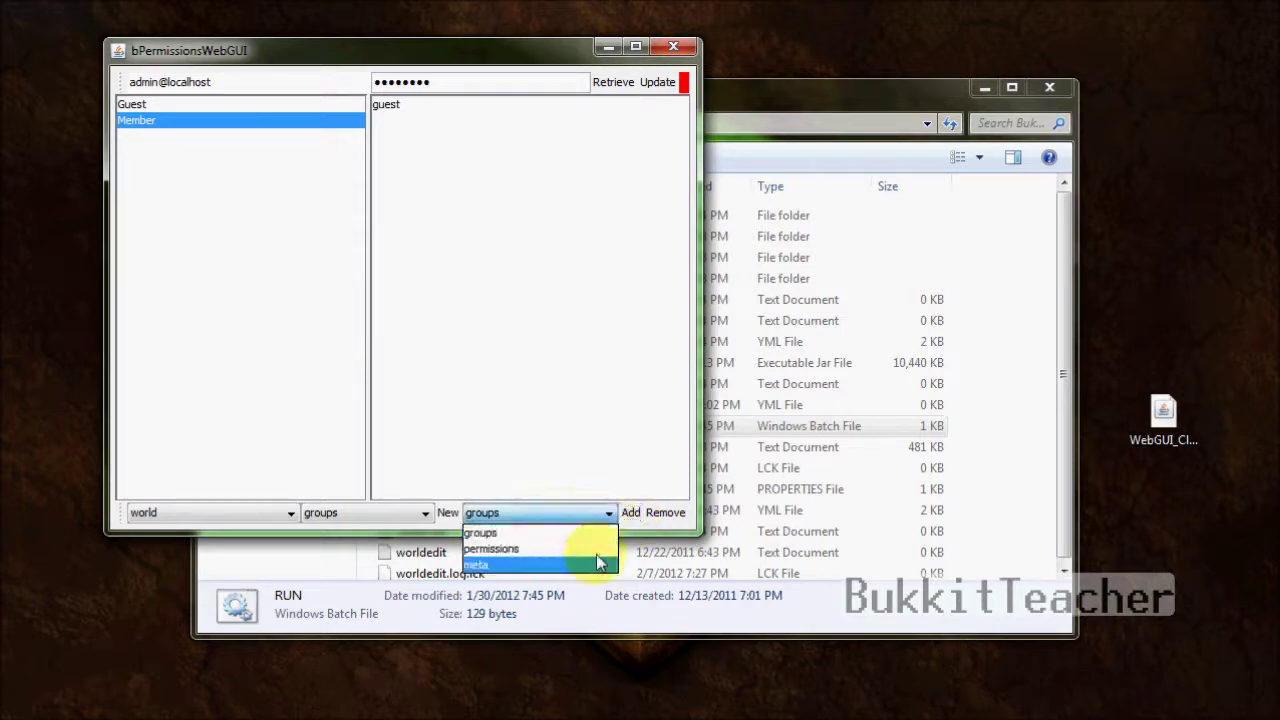
- Add the meta entry prefix:[Member] to the Member group
left_click(600, 563)
left_click(637, 509)
type("pre")
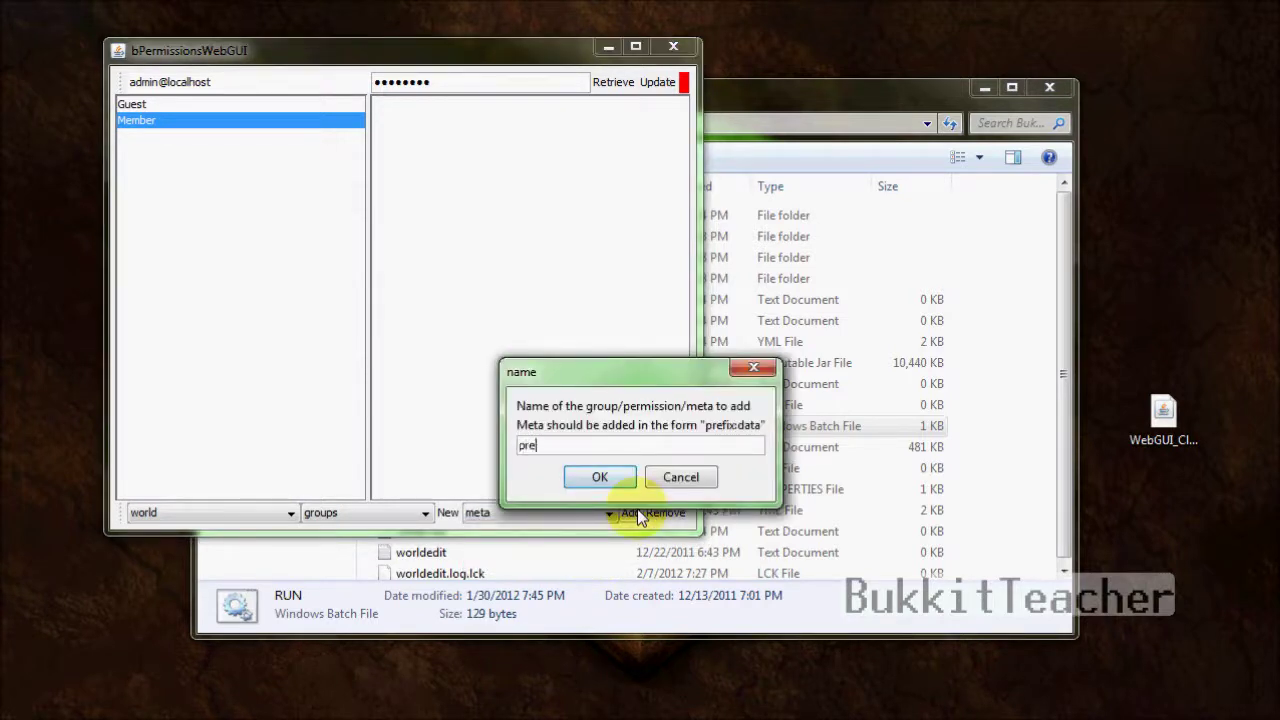
type("fix:[Member]")
left_click(592, 476)
left_click(443, 106)
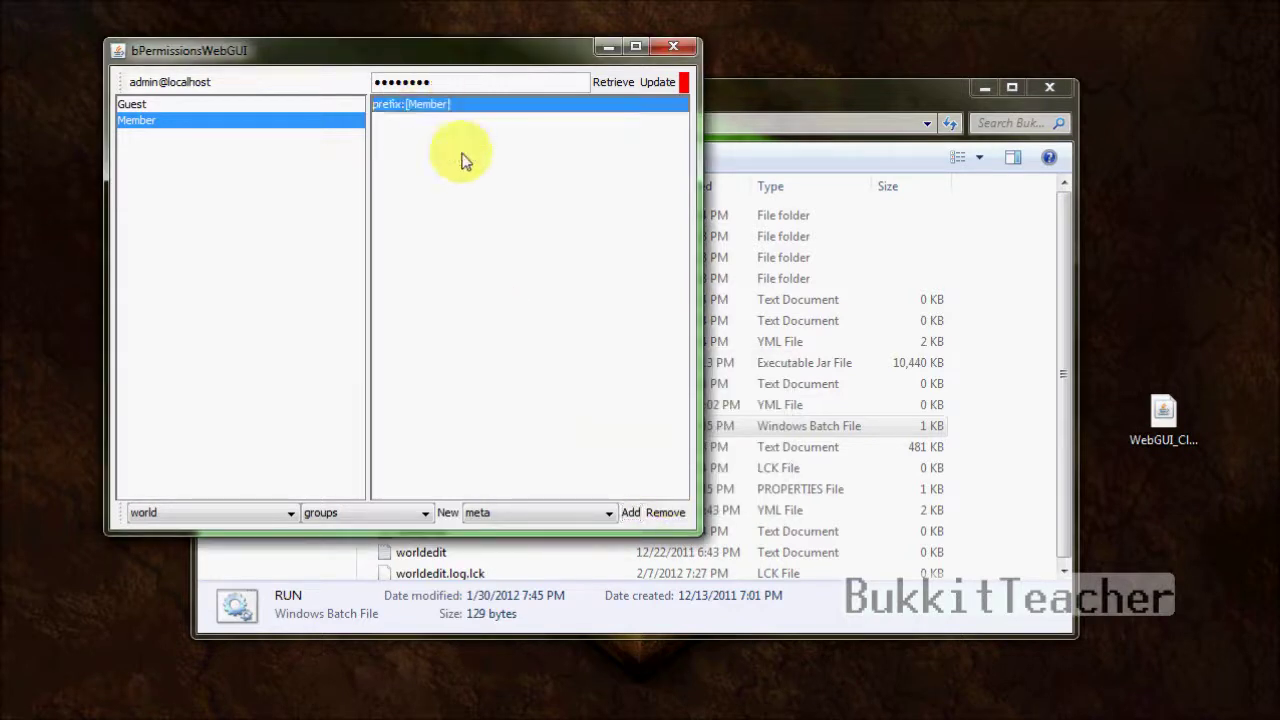
- Compare the Guest and Member groups' entries and check Member's inherited groups
left_click(265, 105)
left_click(273, 121)
left_click(264, 107)
left_click(270, 121)
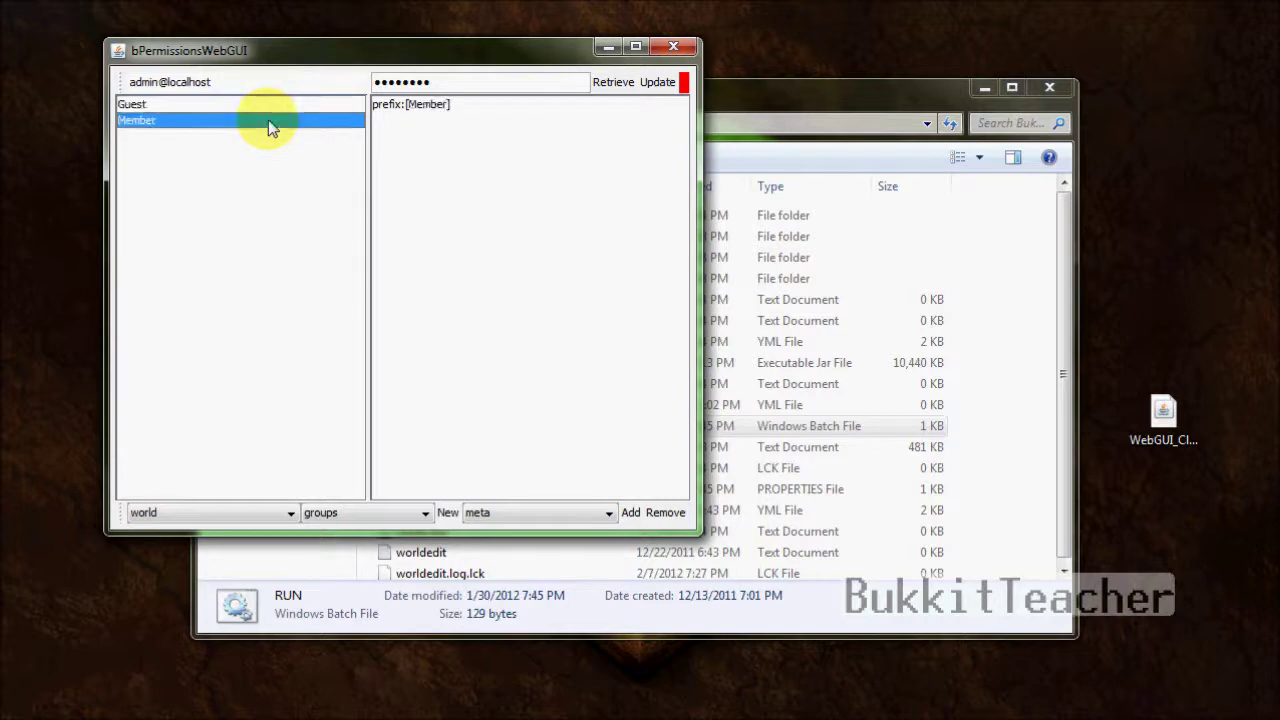
left_click(253, 104)
left_click(253, 120)
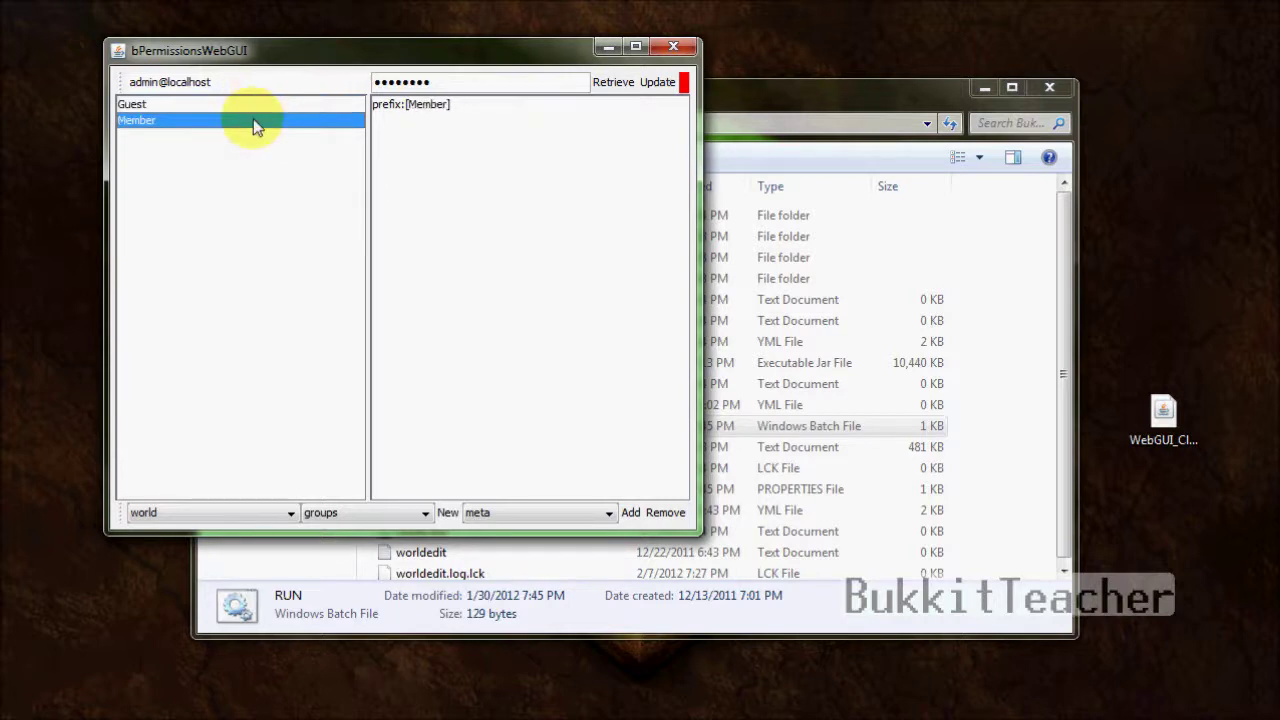
left_click(526, 517)
left_click(527, 533)
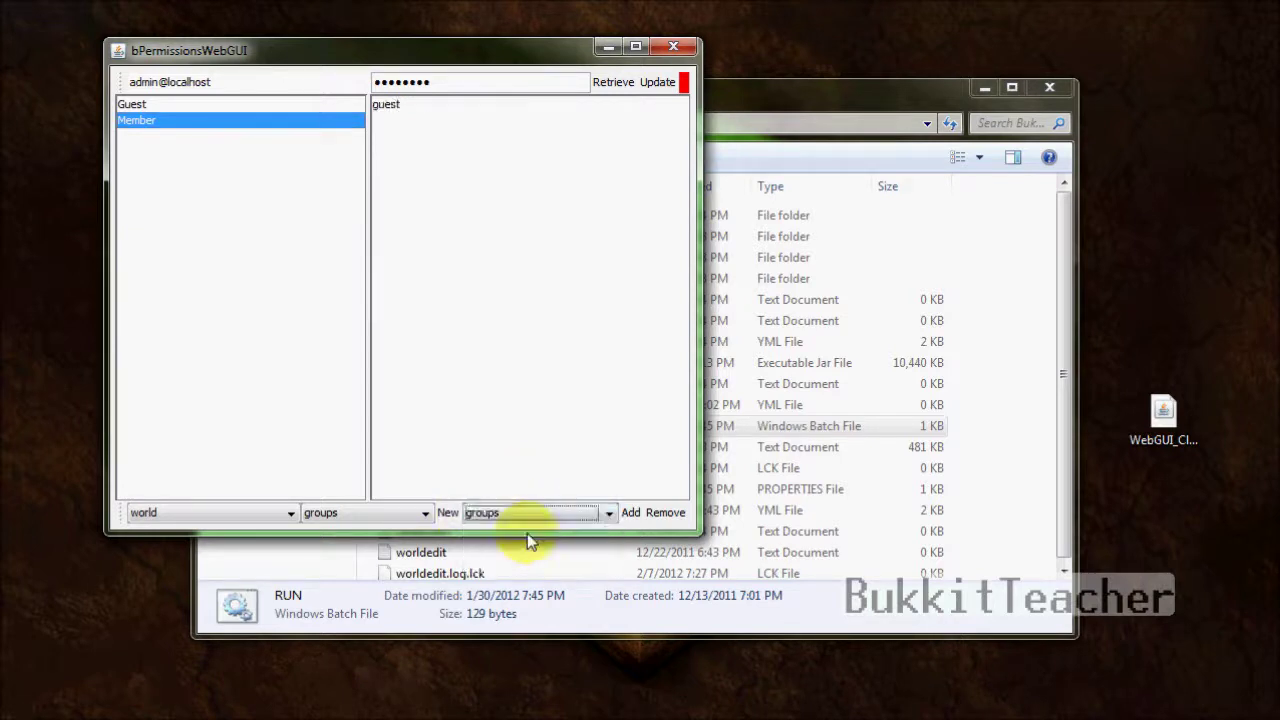
left_click(512, 516)
- Keep the world 'world' selected and switch to managing users
left_click(300, 149)
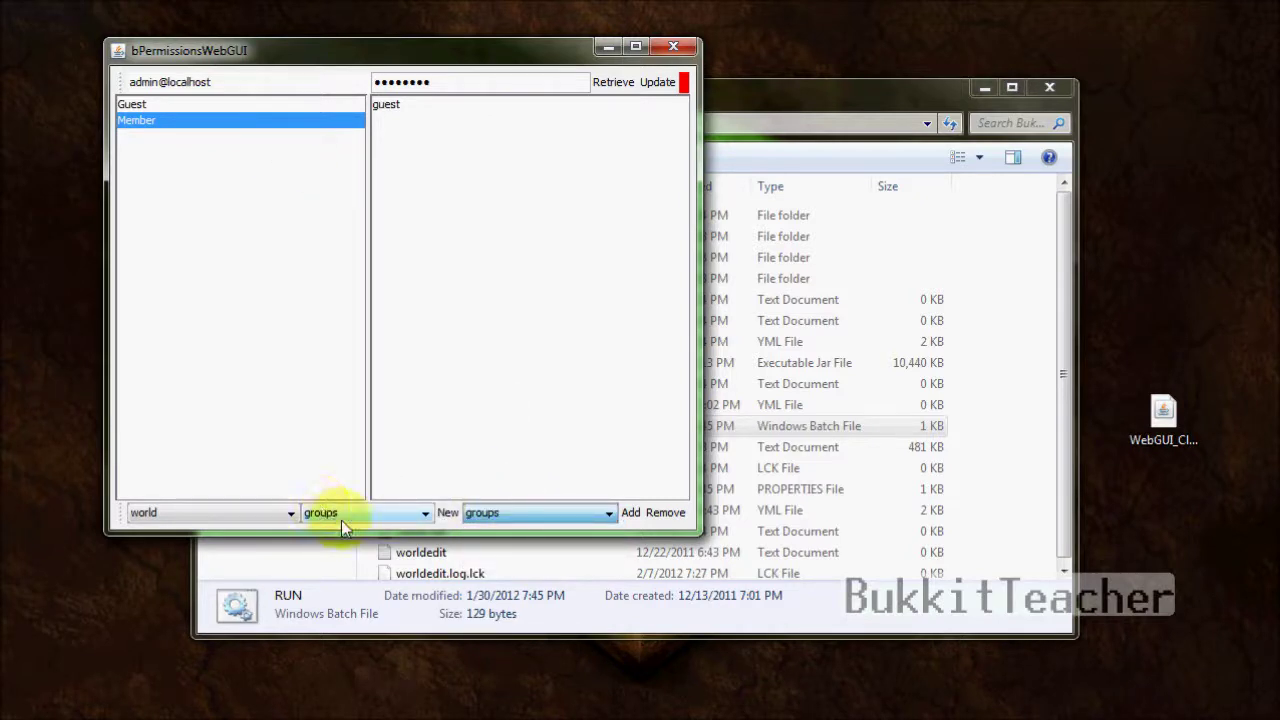
left_click(190, 516)
left_click(170, 549)
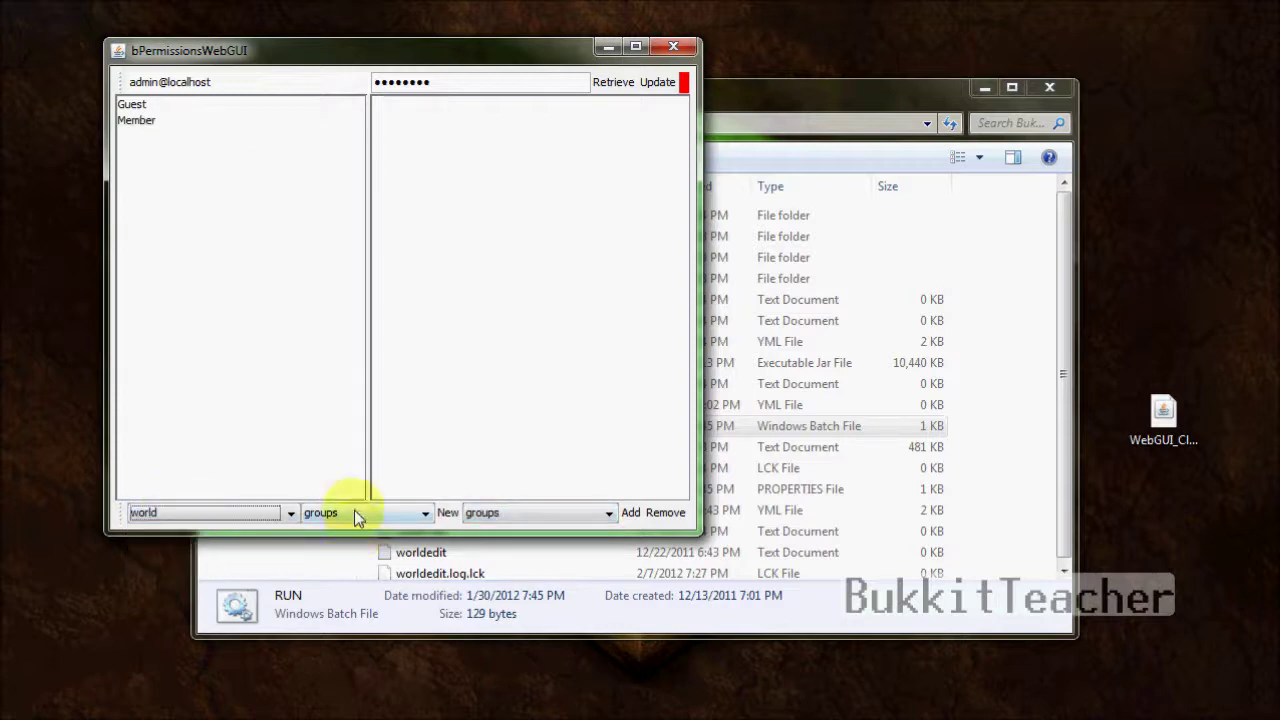
left_click(356, 512)
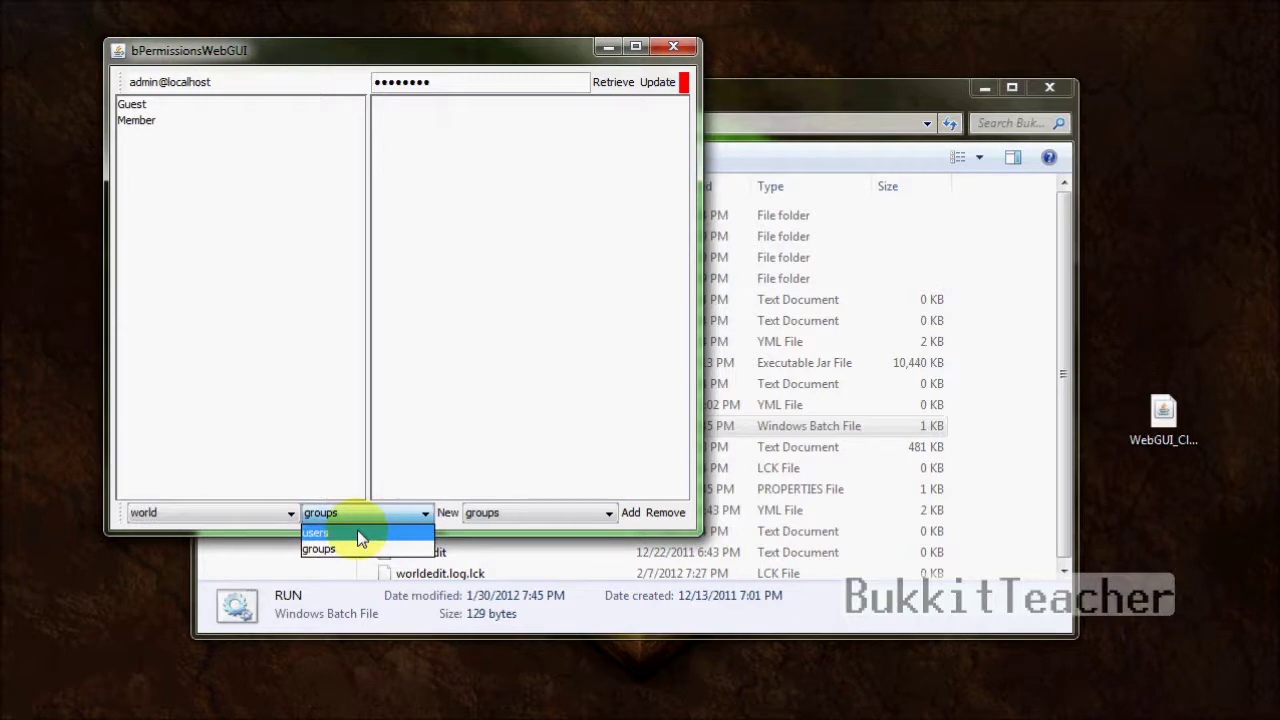
left_click(358, 534)
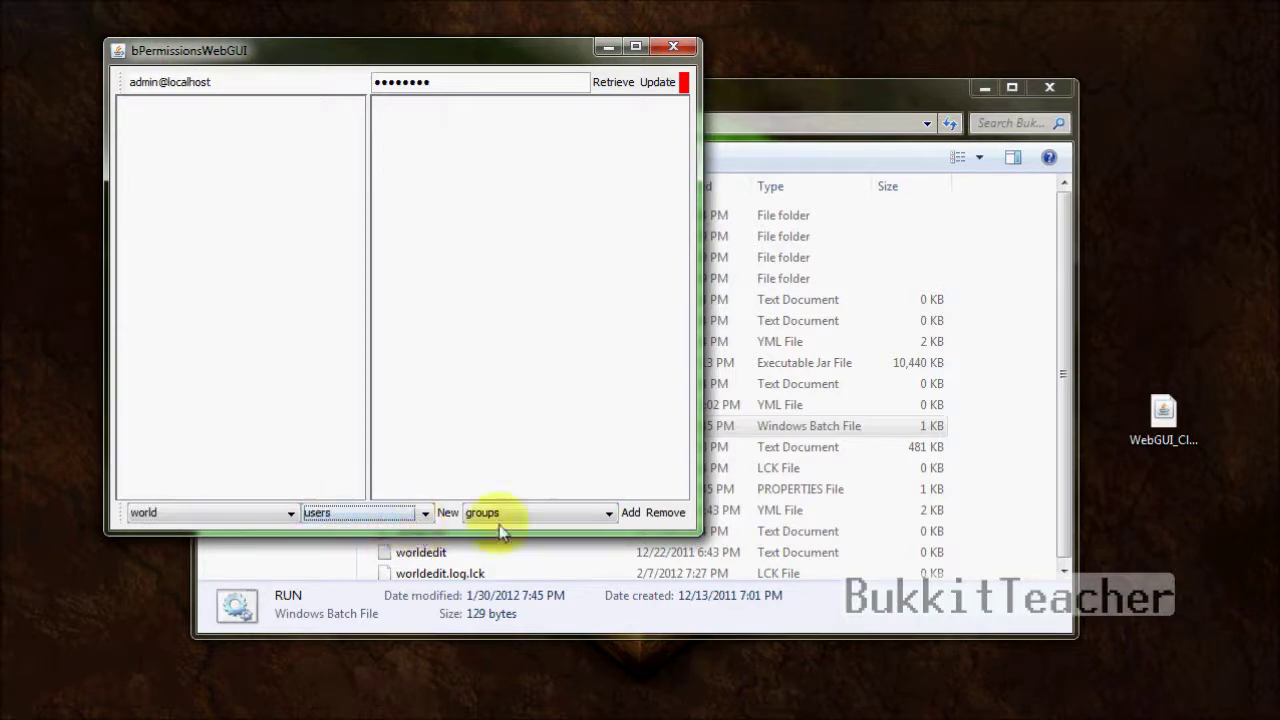
- Create the users apachekiller and lil_islla
left_click(447, 513)
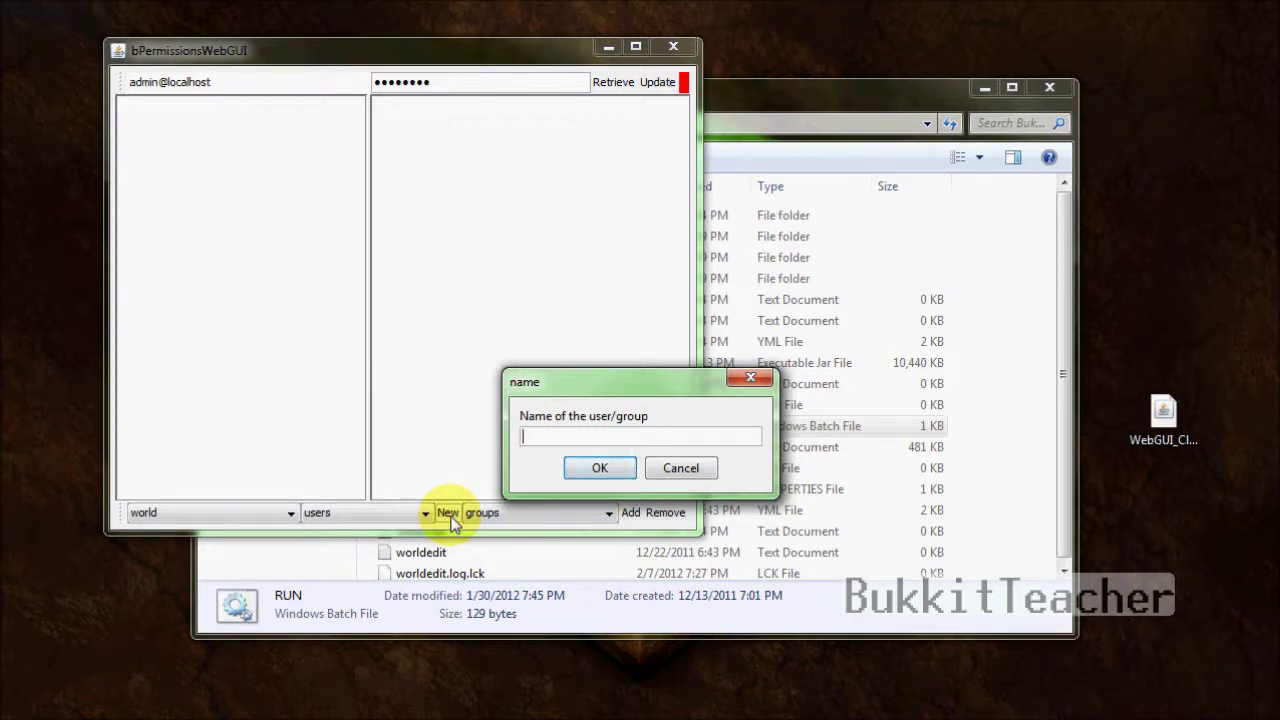
type("apachekiller")
key("Return")
left_click(448, 514)
type("lil_islla")
key("Return")
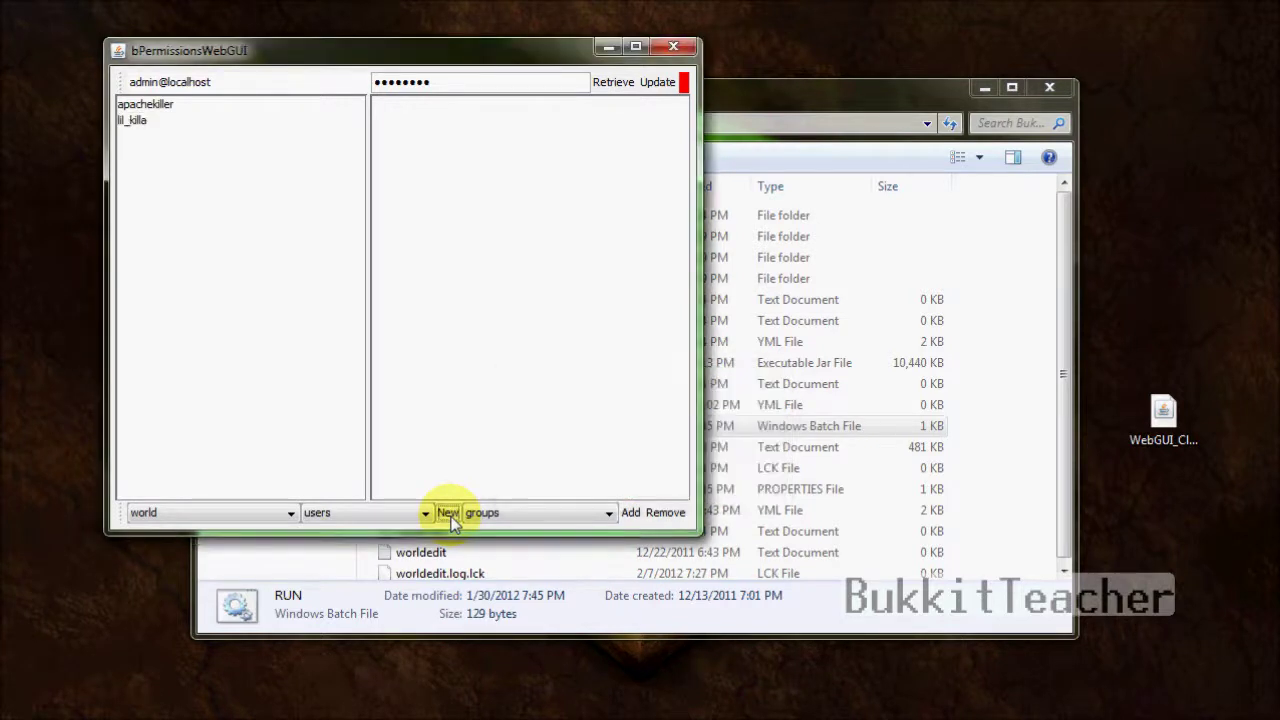
- Create the users m1sterm4n and bobkabob
left_click(450, 517)
type("m1s")
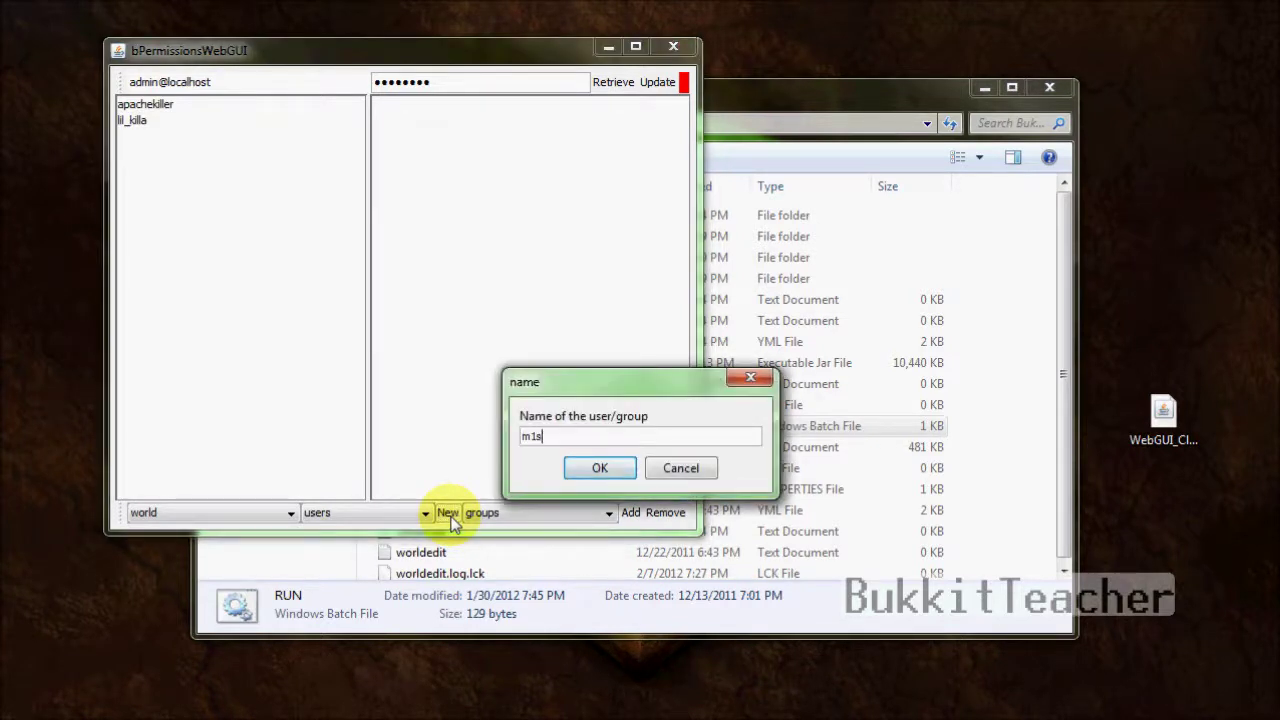
type("term4n")
key("Return")
left_click(450, 517)
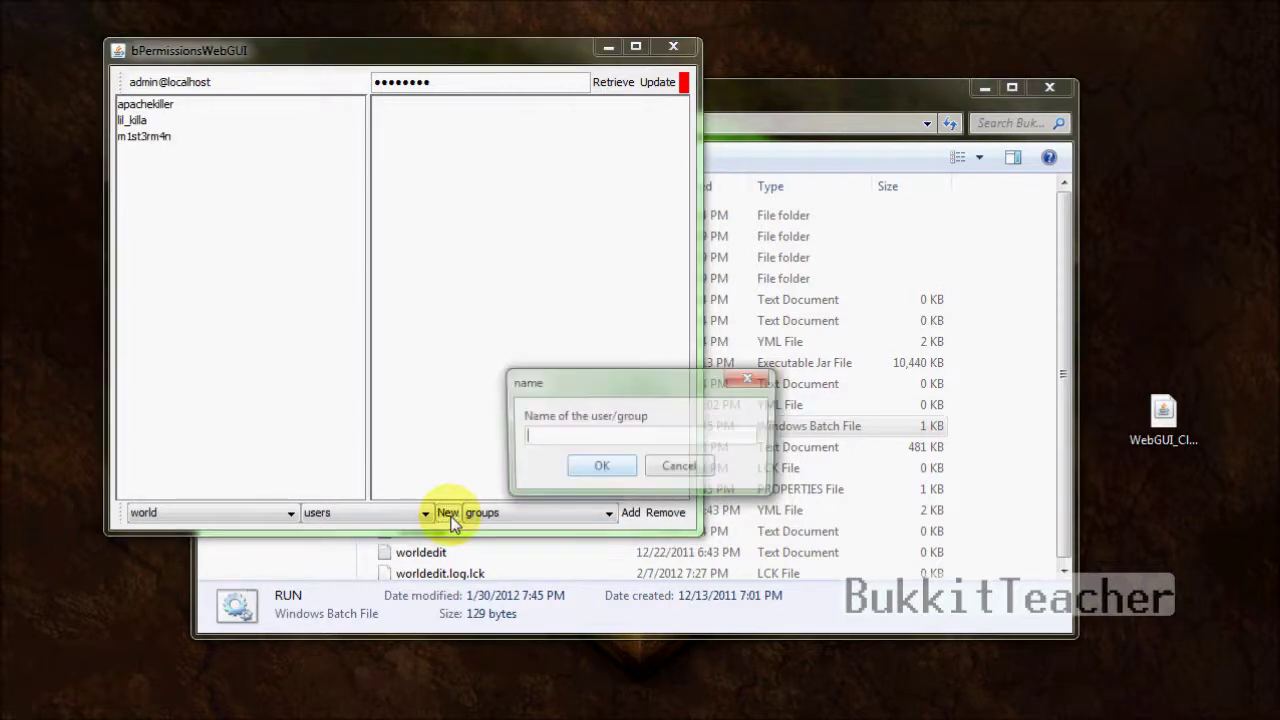
type("bobkabob")
key("Return")
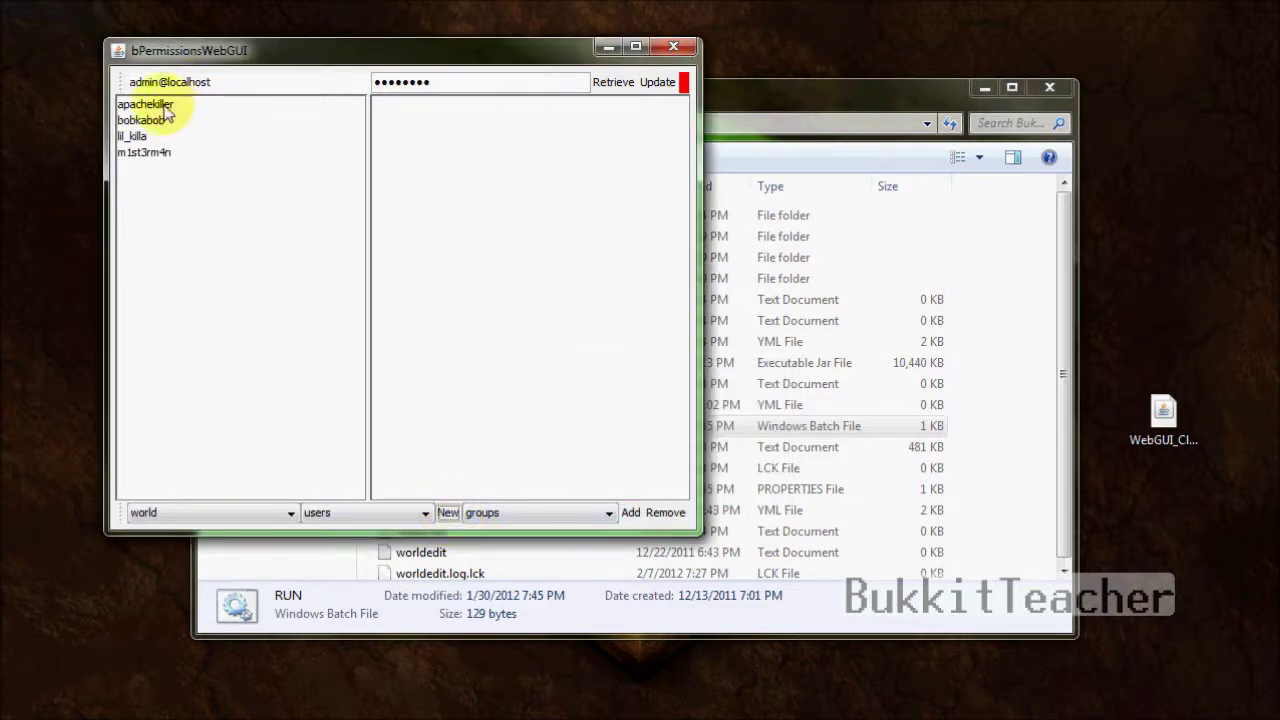
left_click(168, 106)
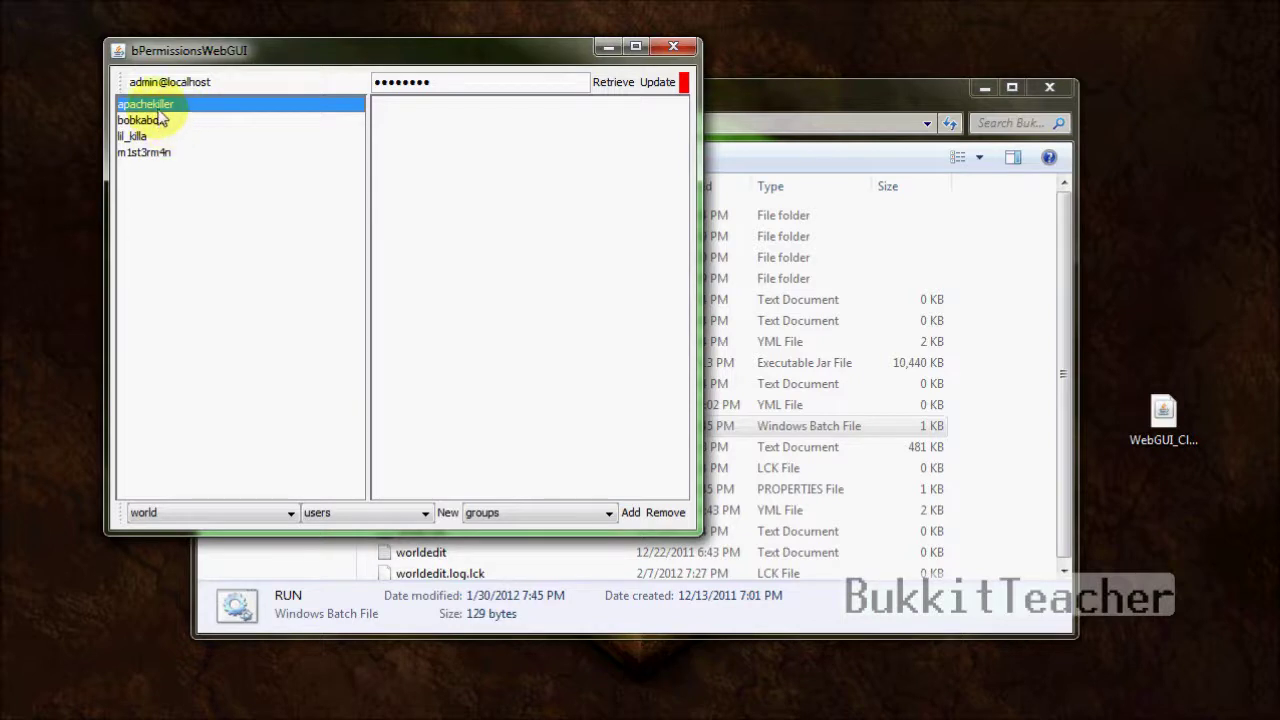
left_click(138, 136)
left_click(165, 104)
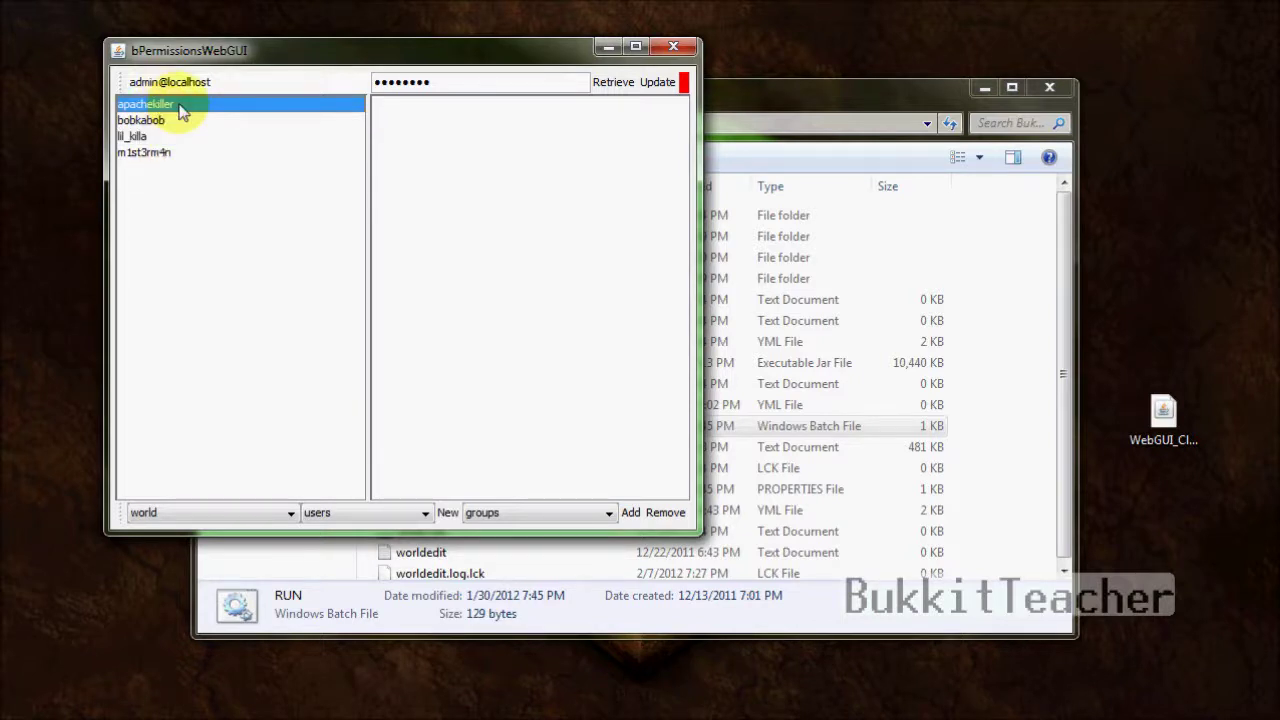
left_click(544, 515)
left_click(540, 532)
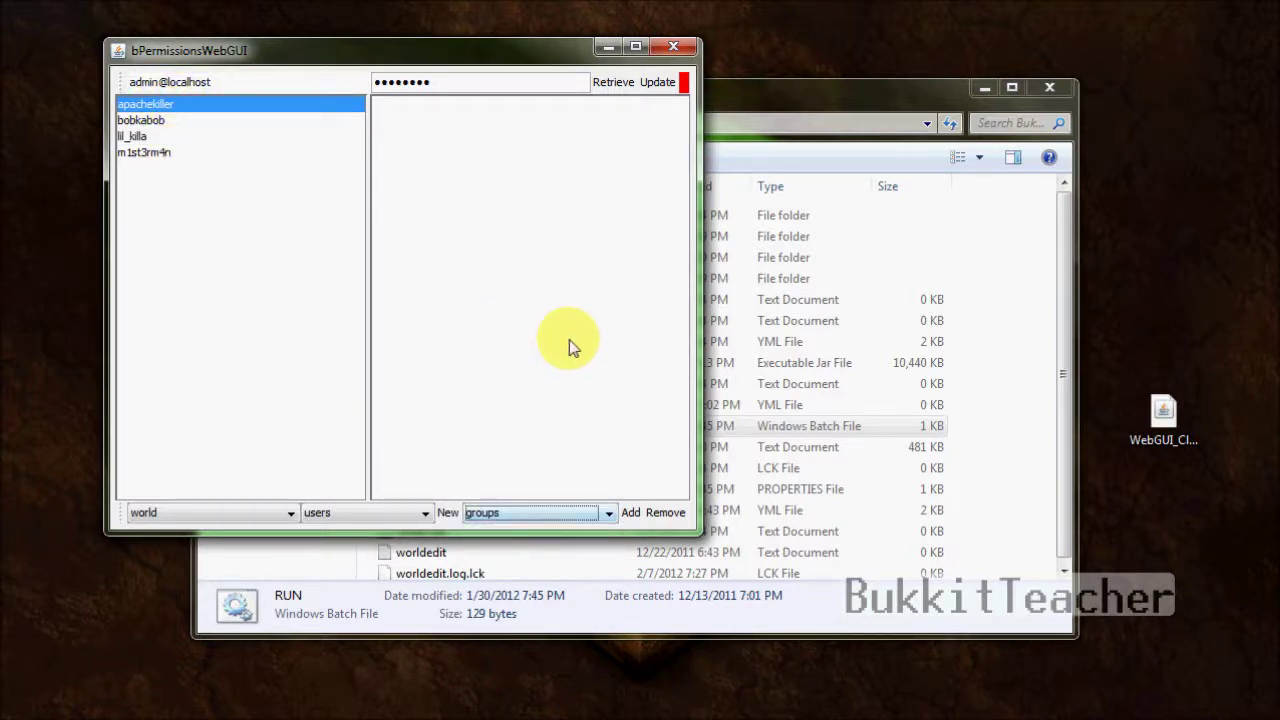
left_click(631, 518)
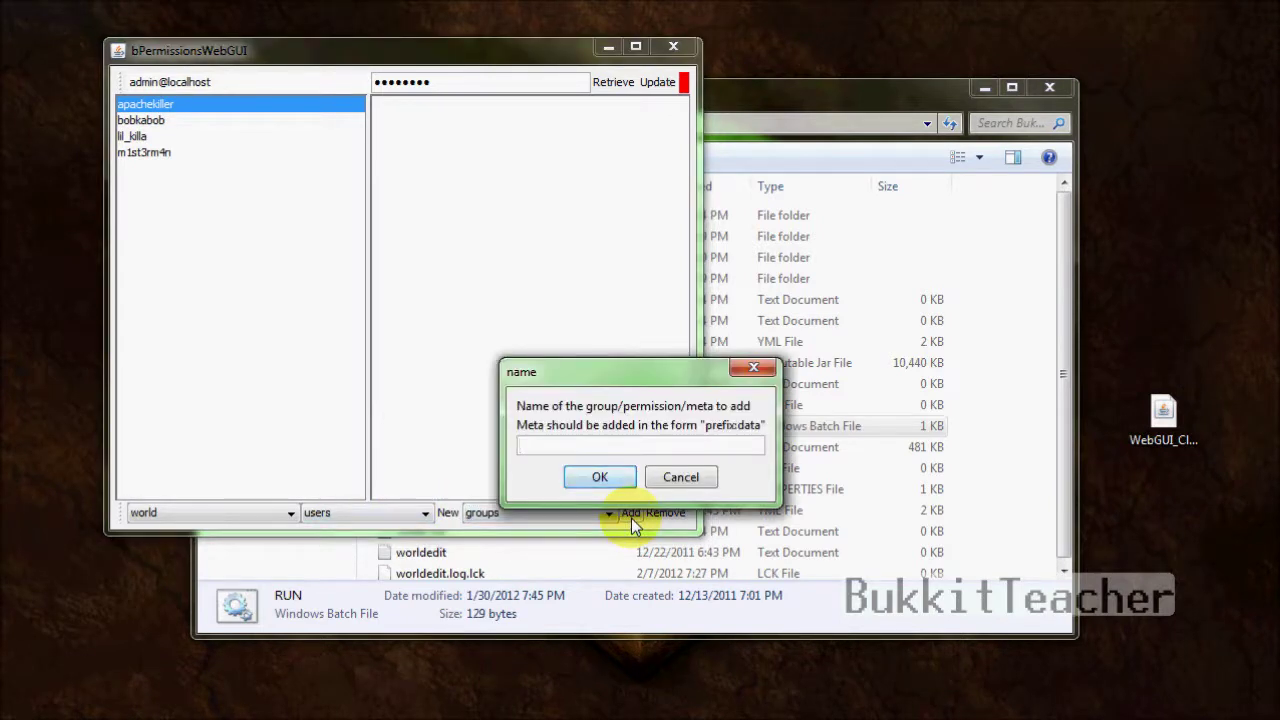
type("Member")
key("Return")
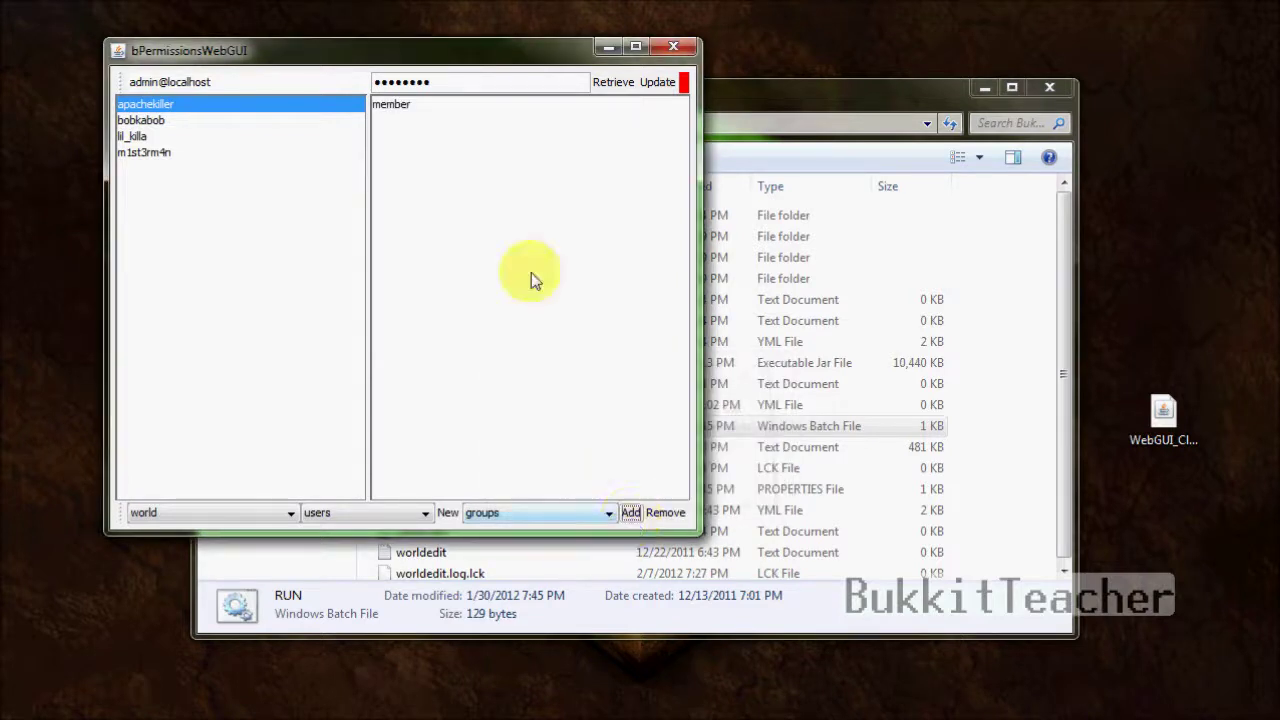
left_click(412, 104)
- Assign users bobkabob and lil_killa to the guest group
left_click(218, 137)
left_click(214, 120)
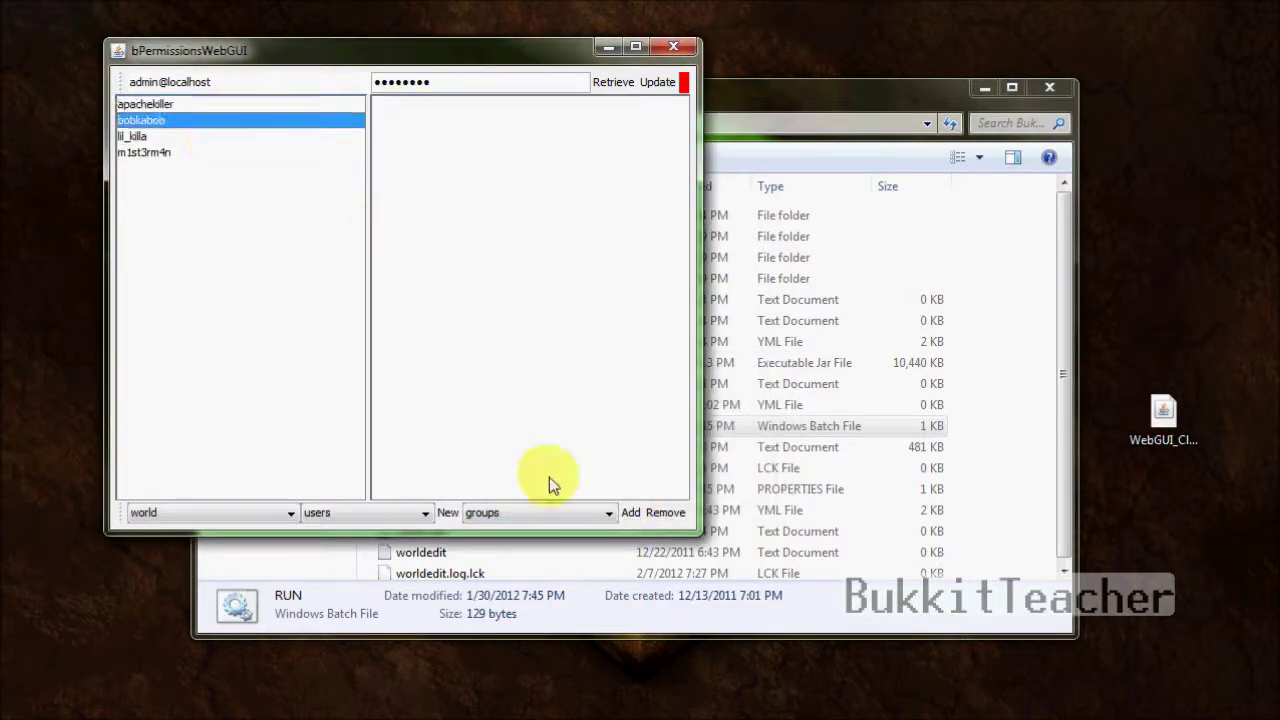
left_click(629, 512)
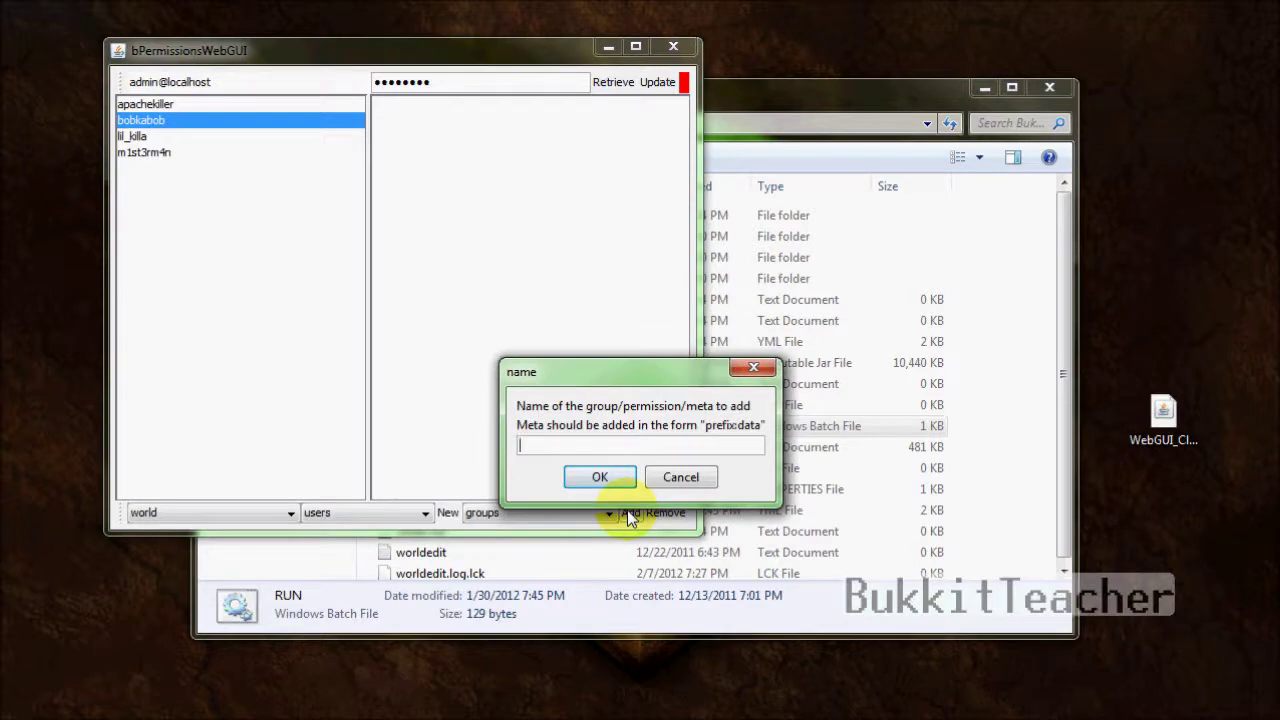
type("guest")
key("Return")
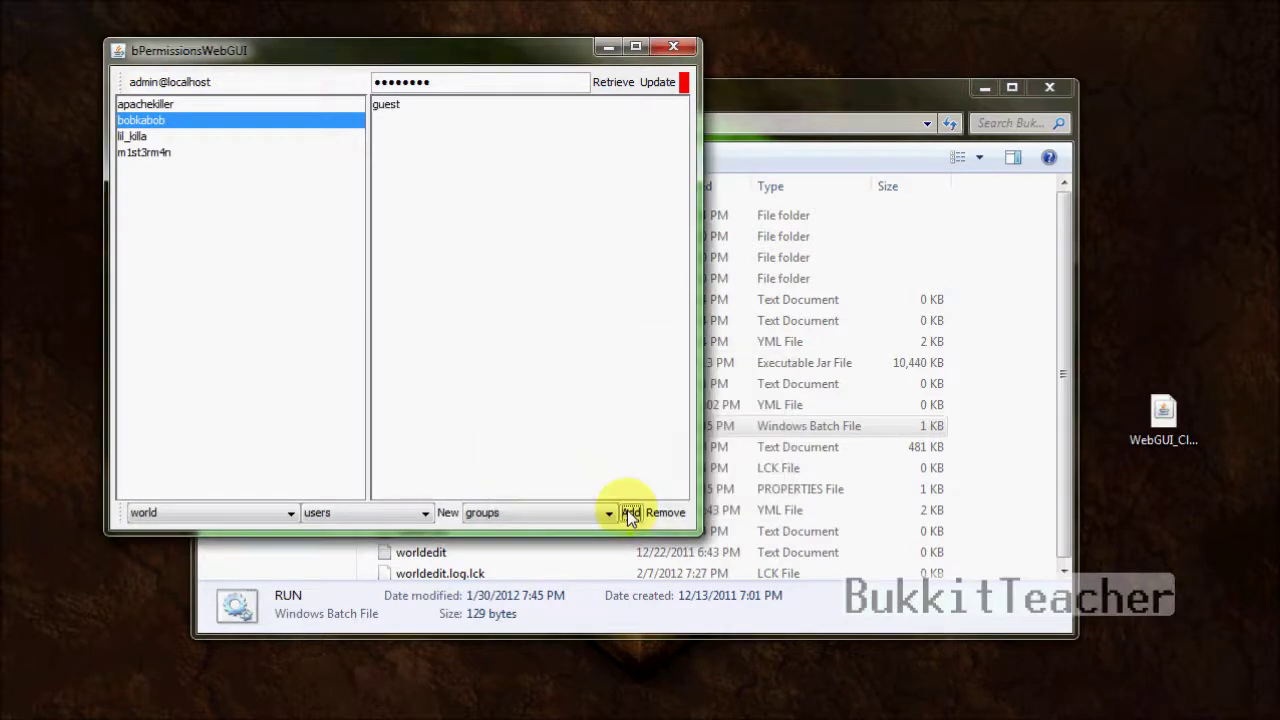
left_click(229, 140)
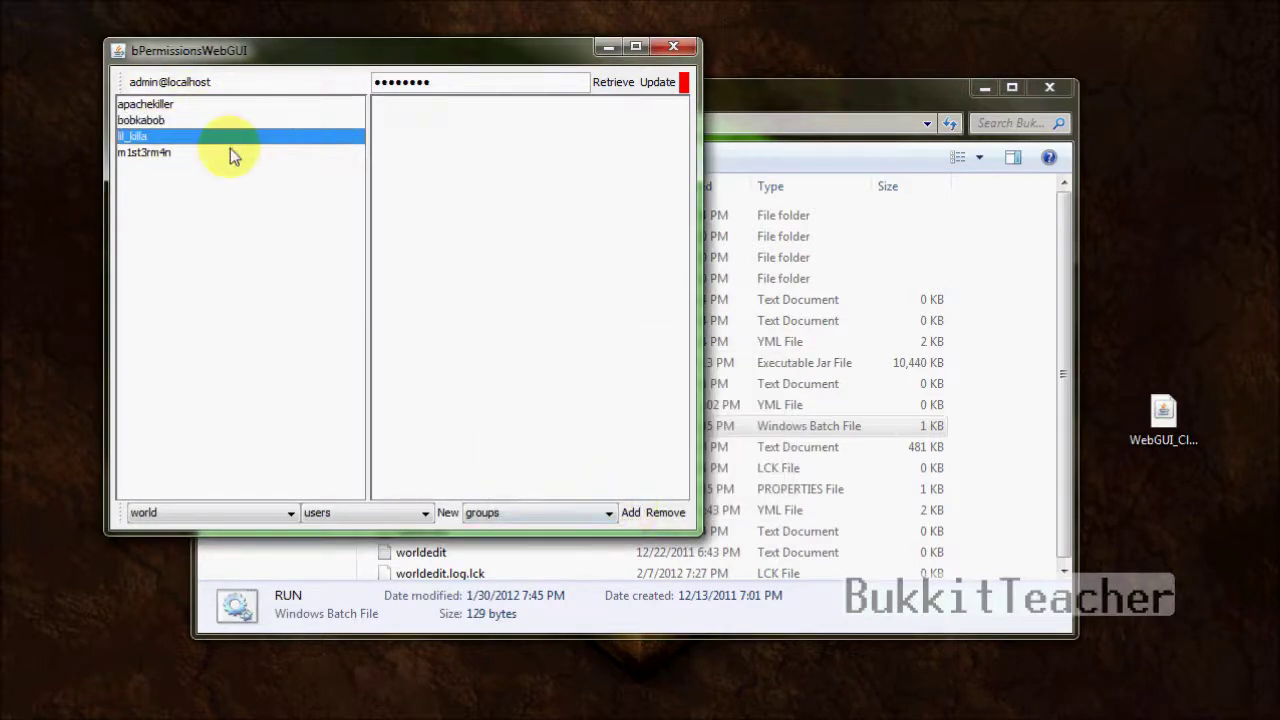
left_click(630, 514)
type("guest")
key("Return")
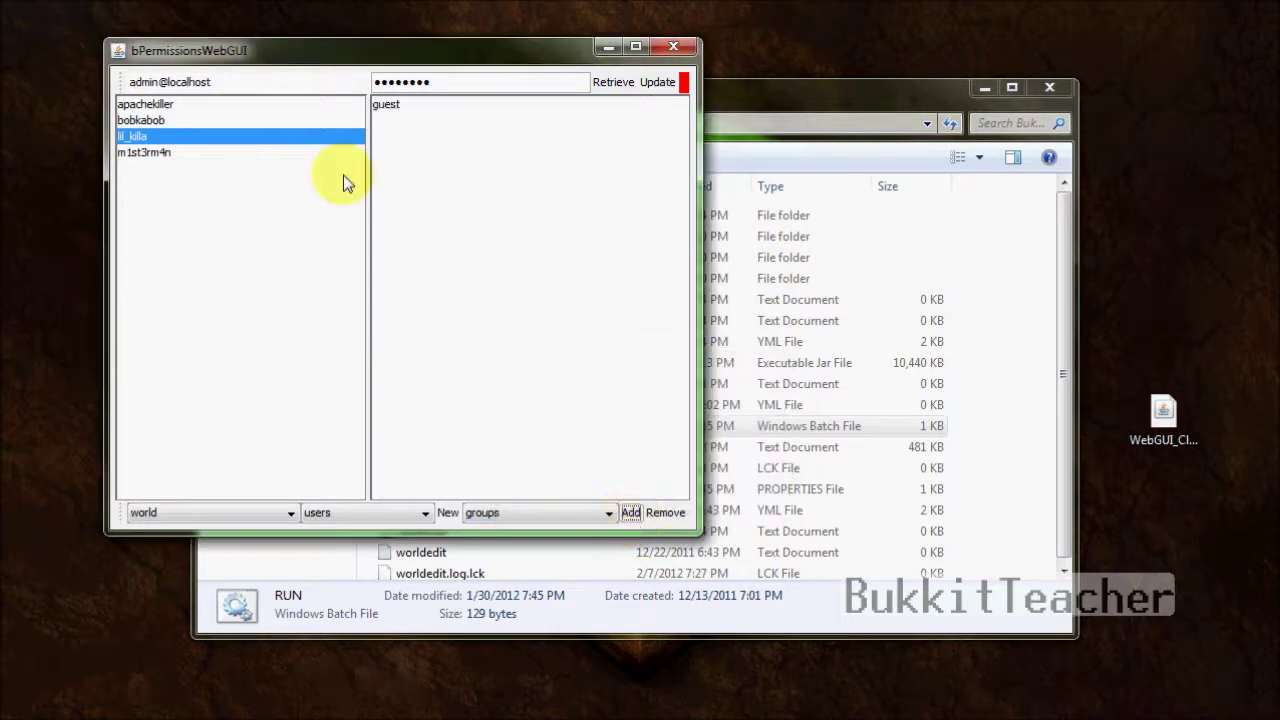
left_click(169, 108)
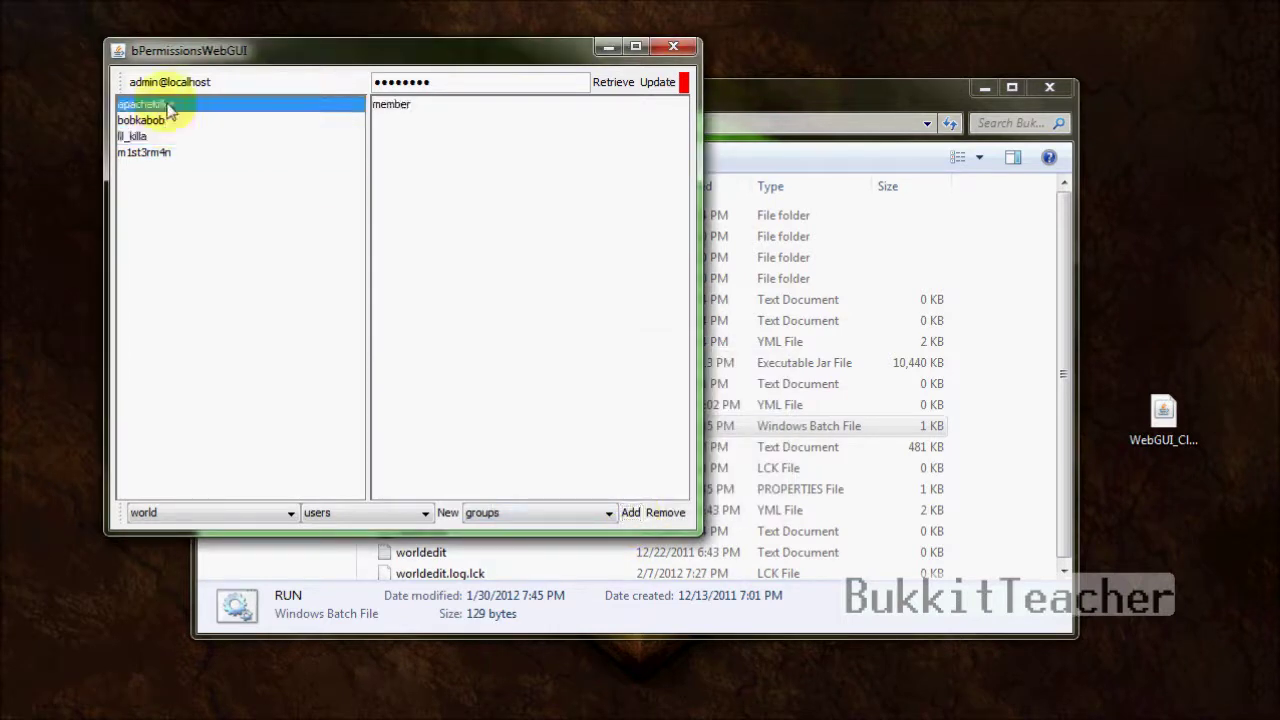
- Give apachekiller the bukkit.command.xp permission
left_click(580, 517)
left_click(585, 548)
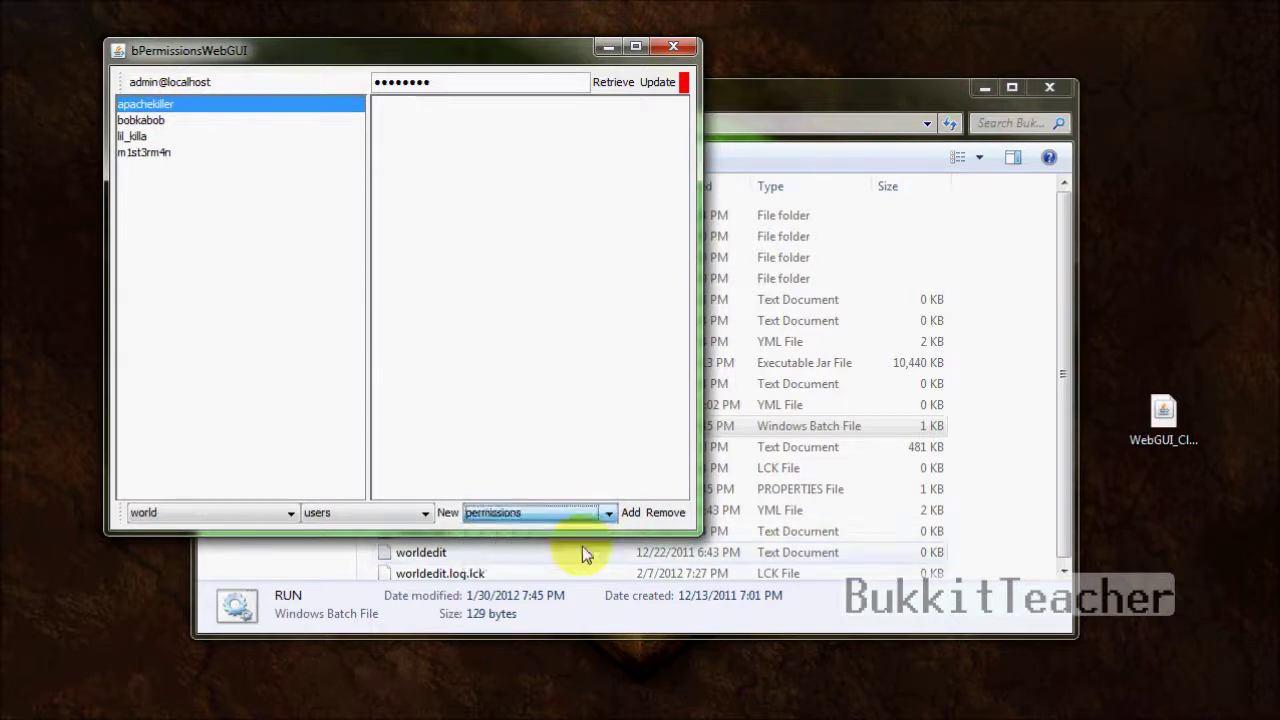
left_click(628, 514)
type("bukkit.")
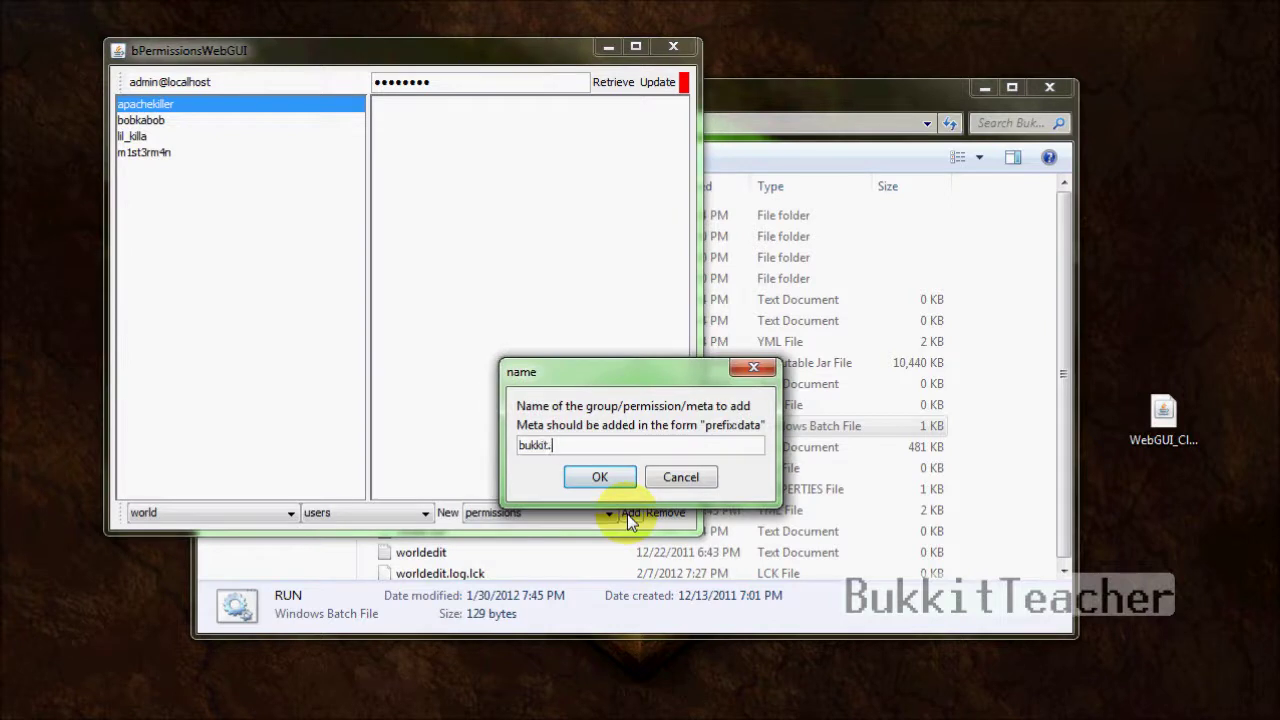
type("command.")
type("c")
key("BackSpace")
type("xp")
key("Return")
left_click(428, 105)
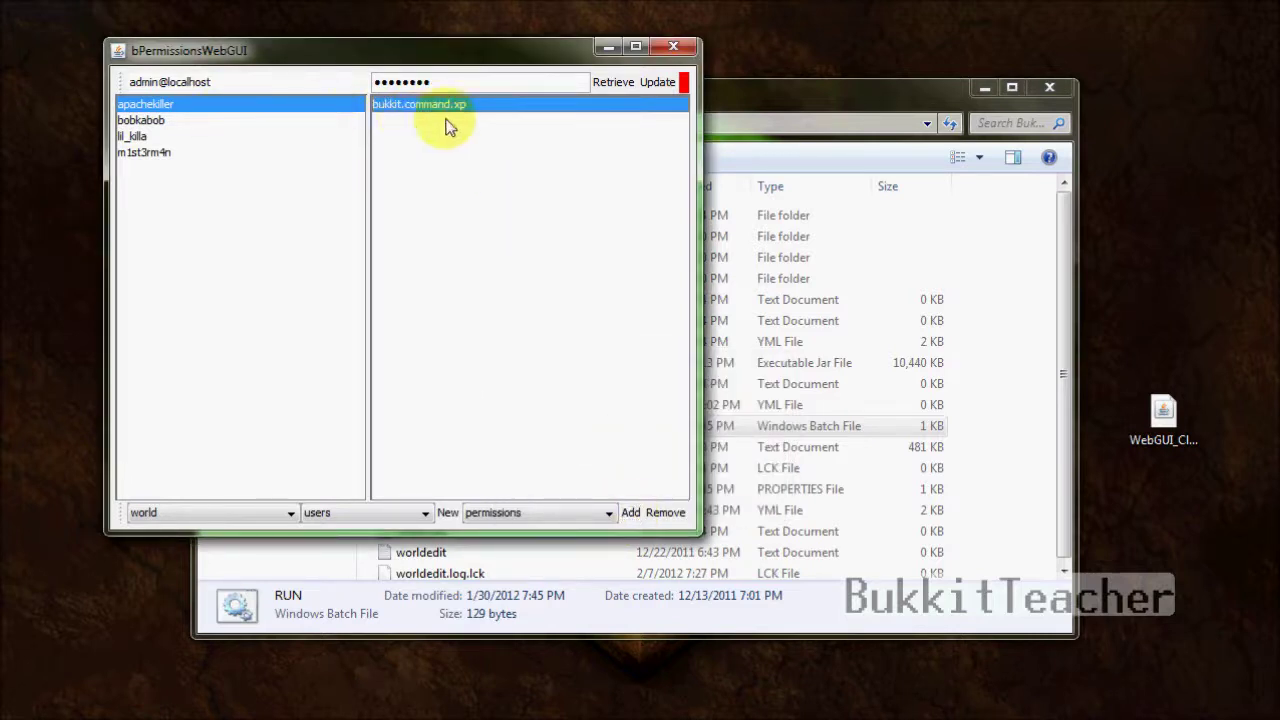
- Add the meta entry prefix:{Apache} to apachekiller
left_click(565, 512)
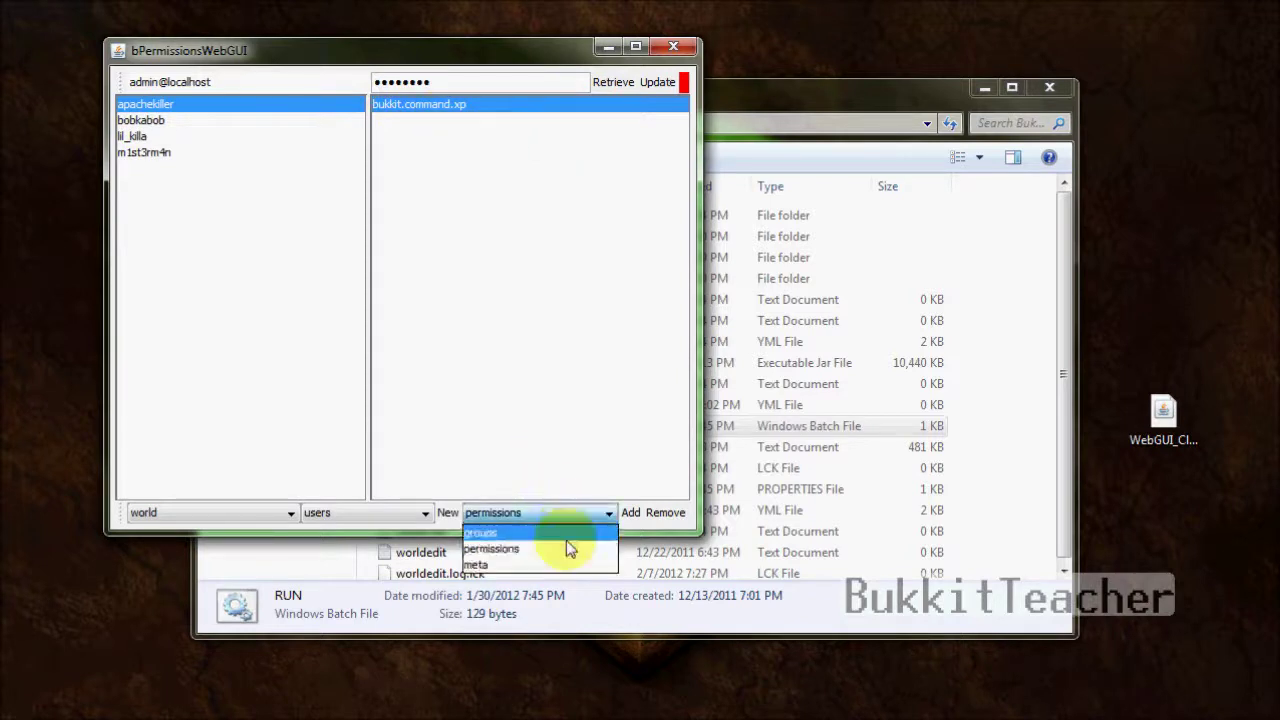
left_click(568, 570)
left_click(631, 513)
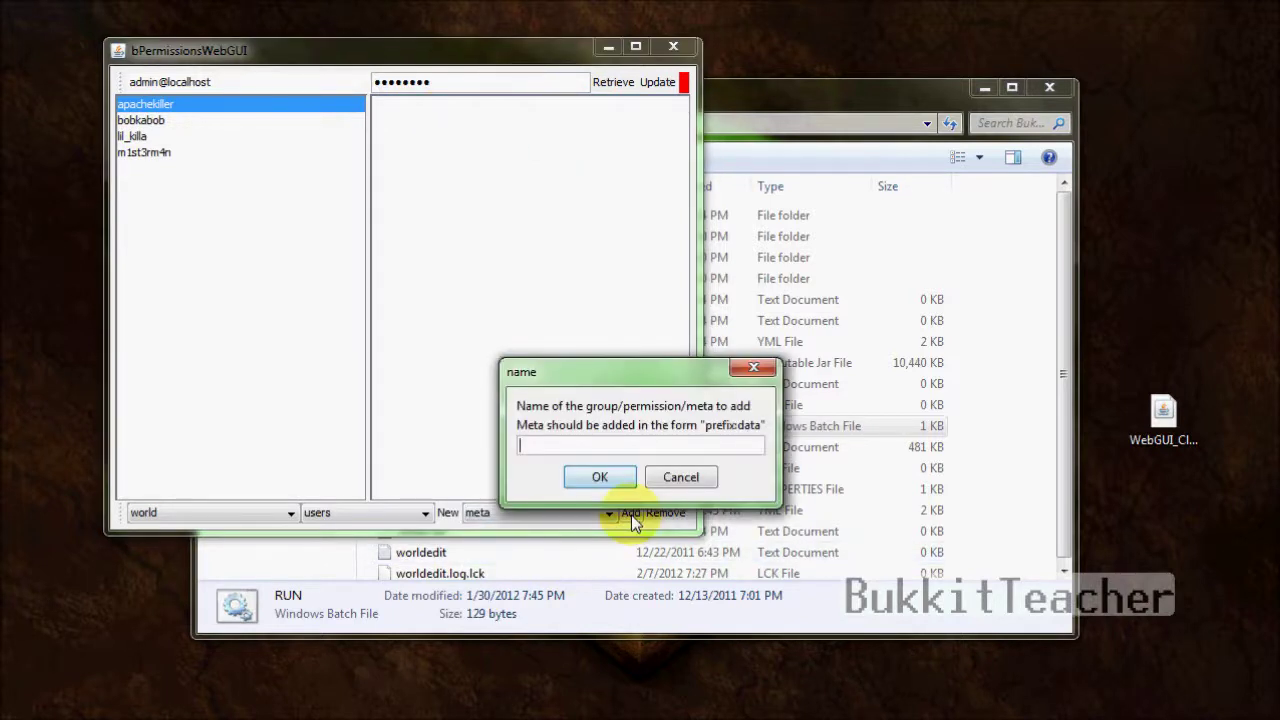
type("prefix:")
key("BackSpace")
type(")")
key("BackSpace")
type("{Apache}")
key("Return")
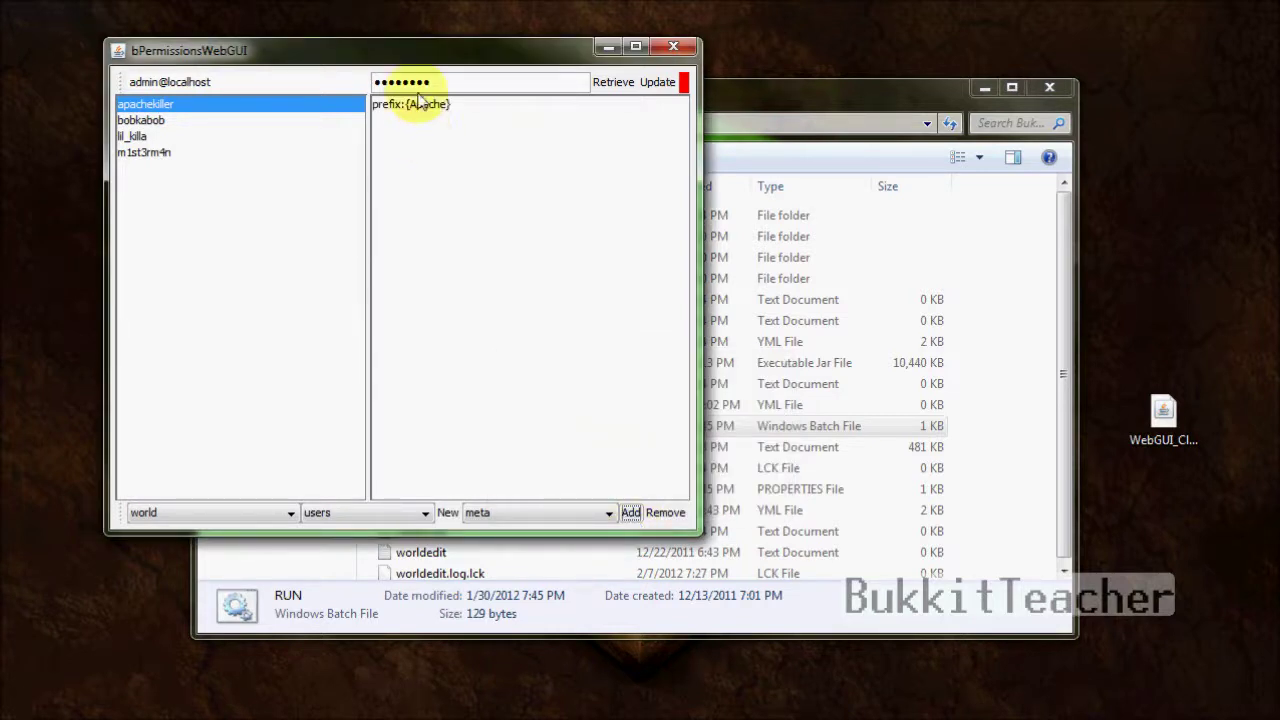
left_click(427, 105)
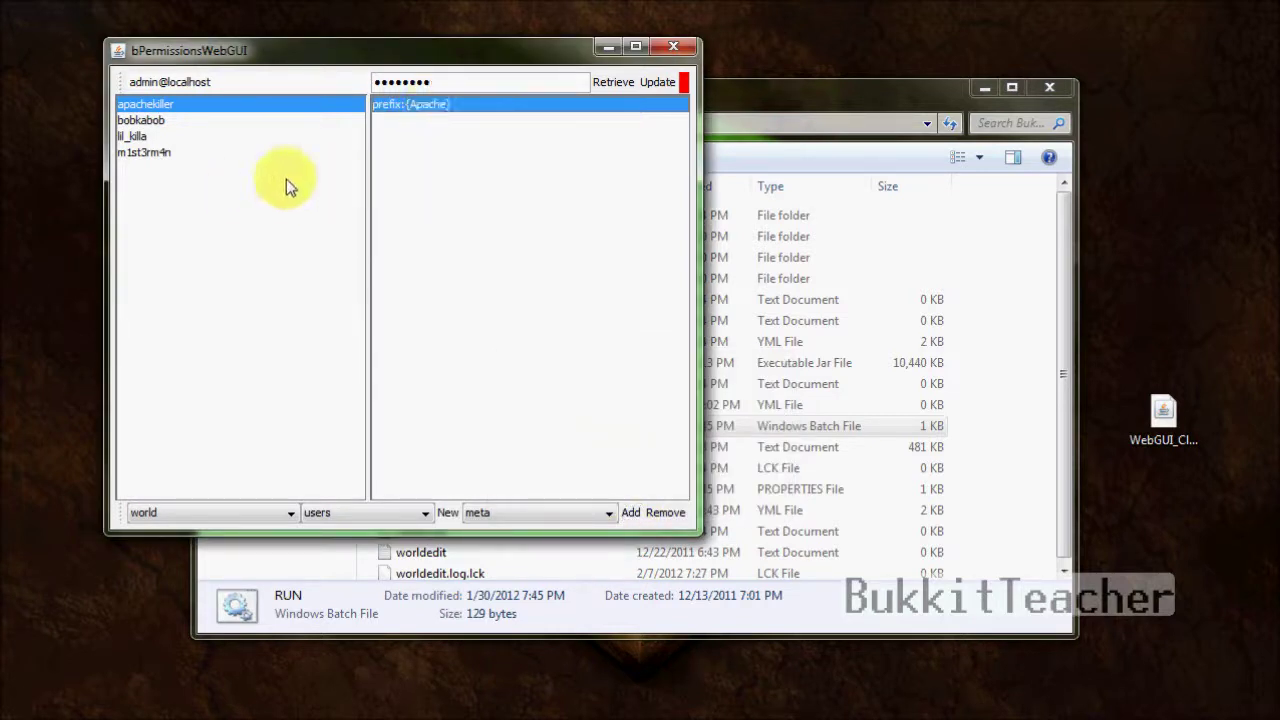
- Switch the entry view back to groups
left_click(183, 124)
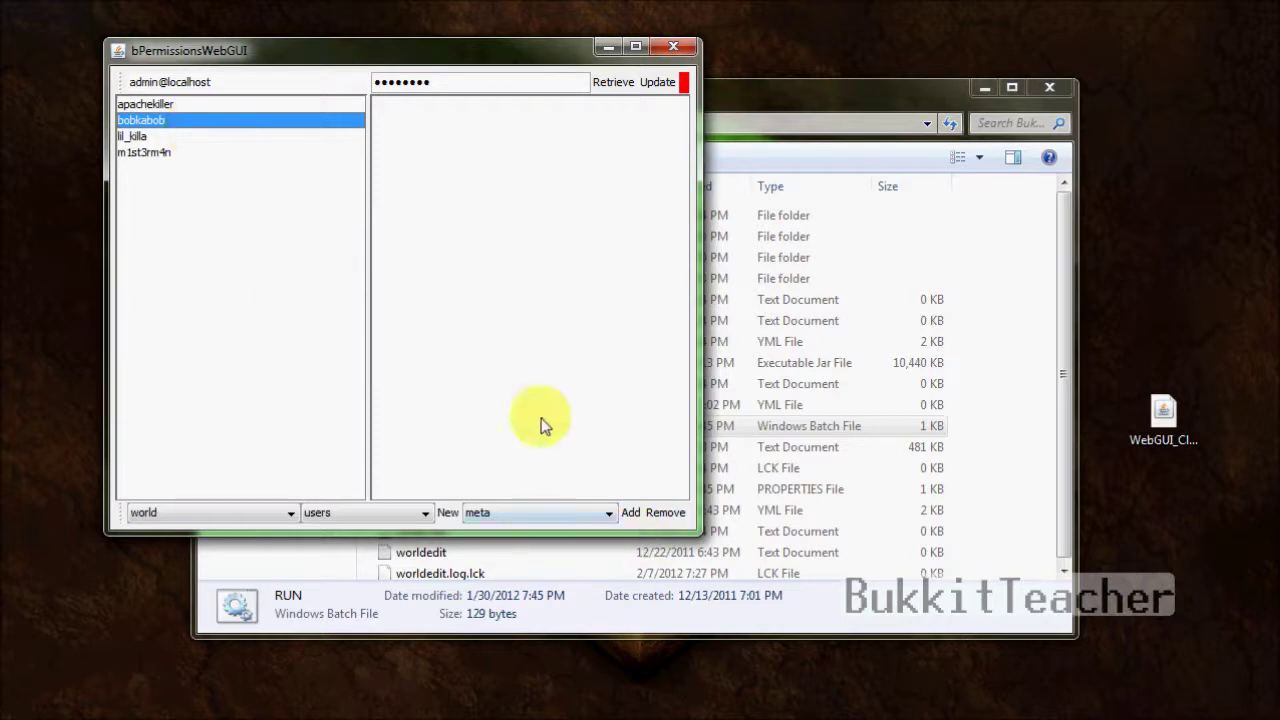
left_click(545, 516)
left_click(547, 534)
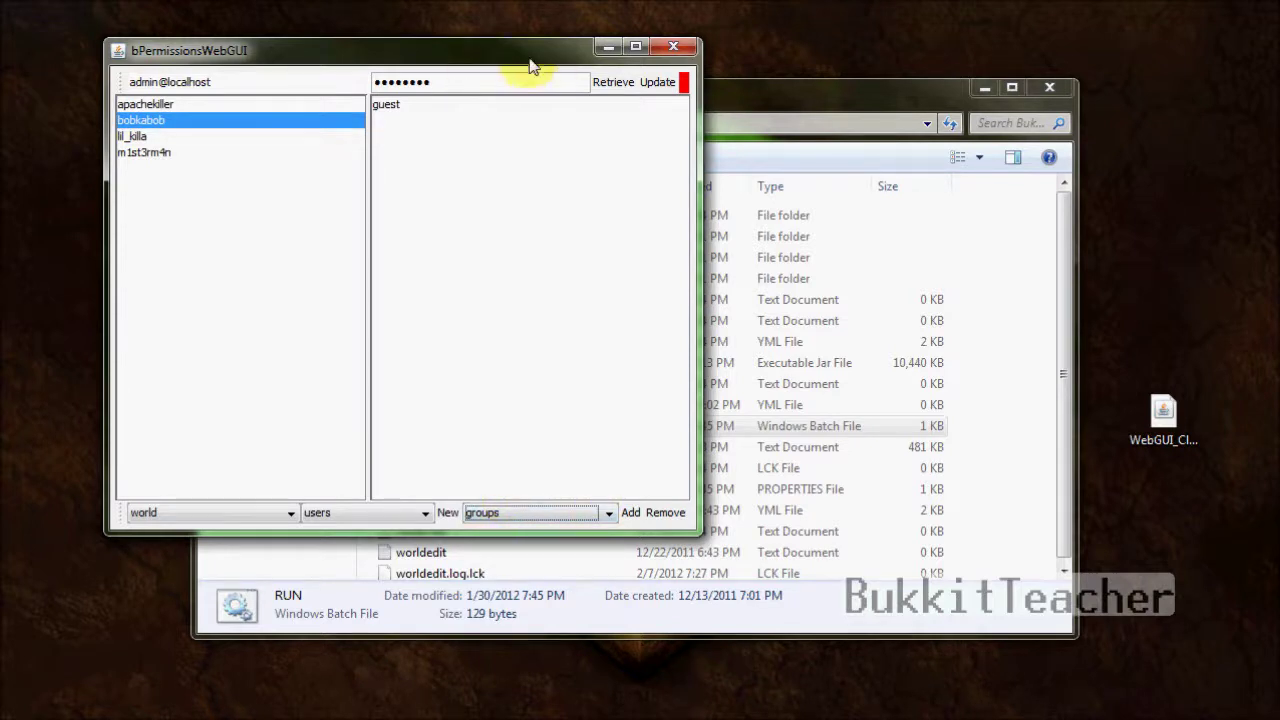
- Reposition the client window, push the changes to the server with Update, and close it
left_click_drag(529, 52, 669, 110)
left_click_drag(654, 208, 691, 190)
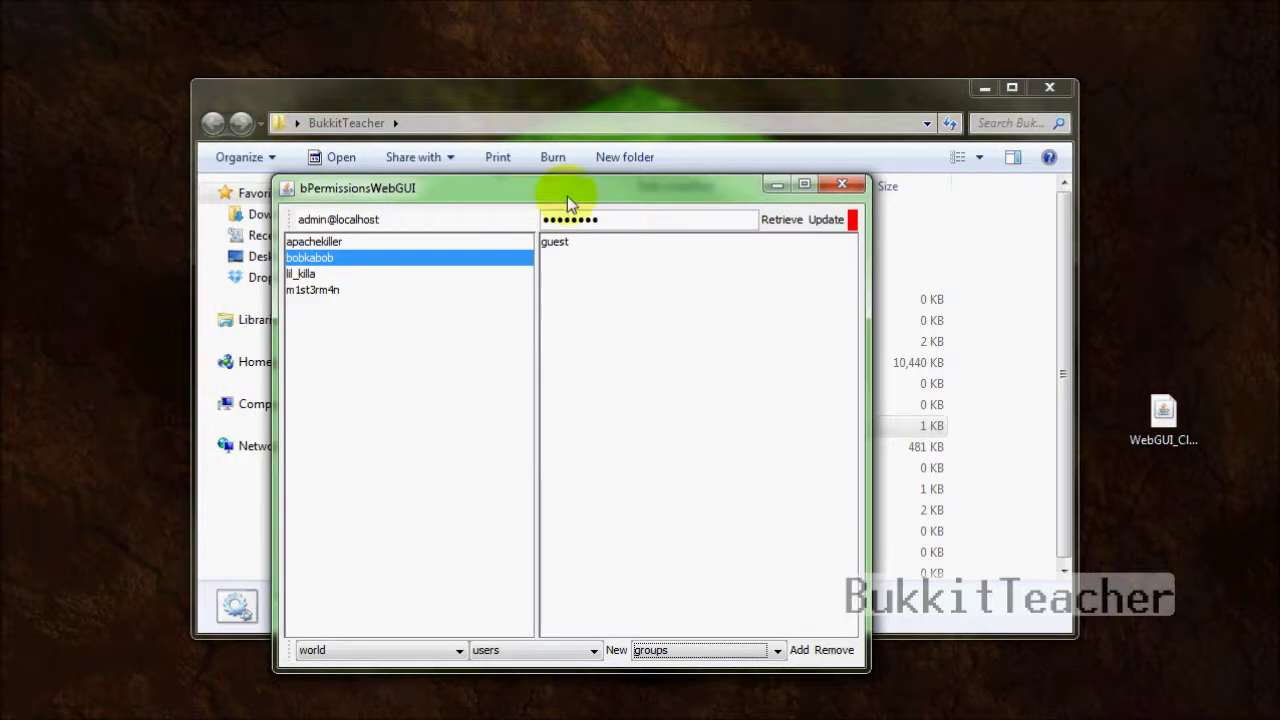
left_click_drag(567, 192, 552, 141)
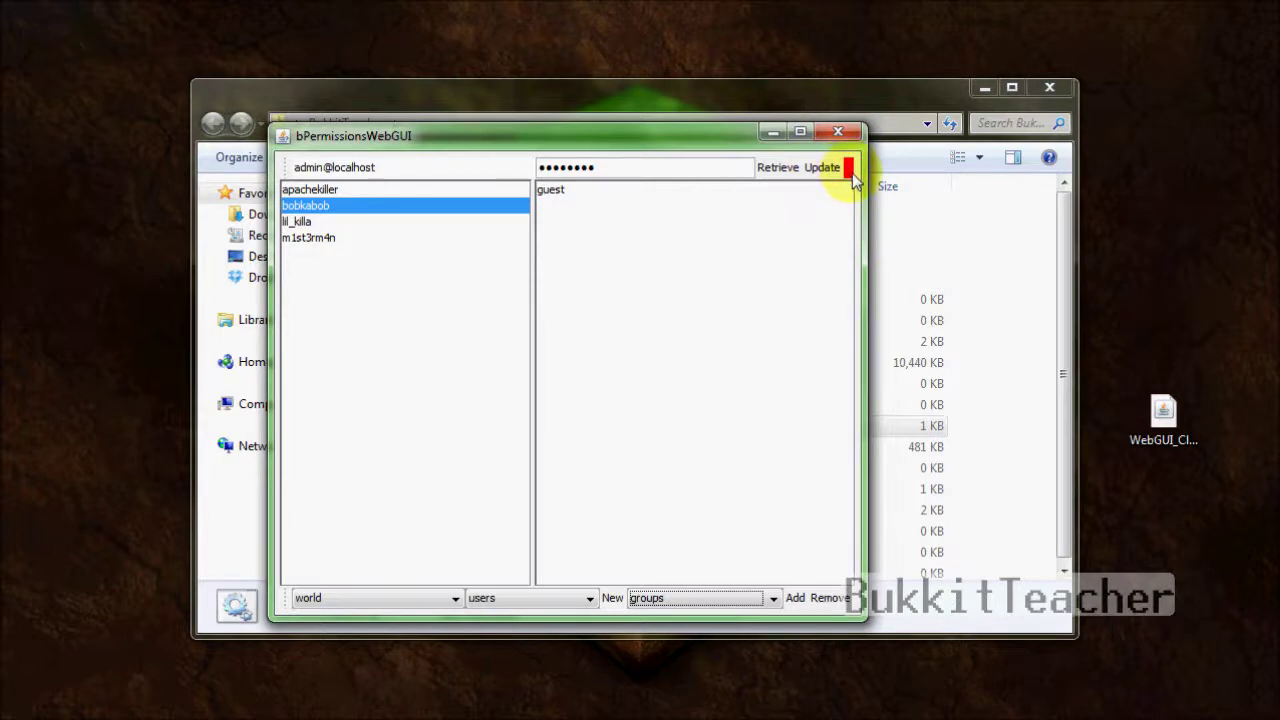
left_click(826, 175)
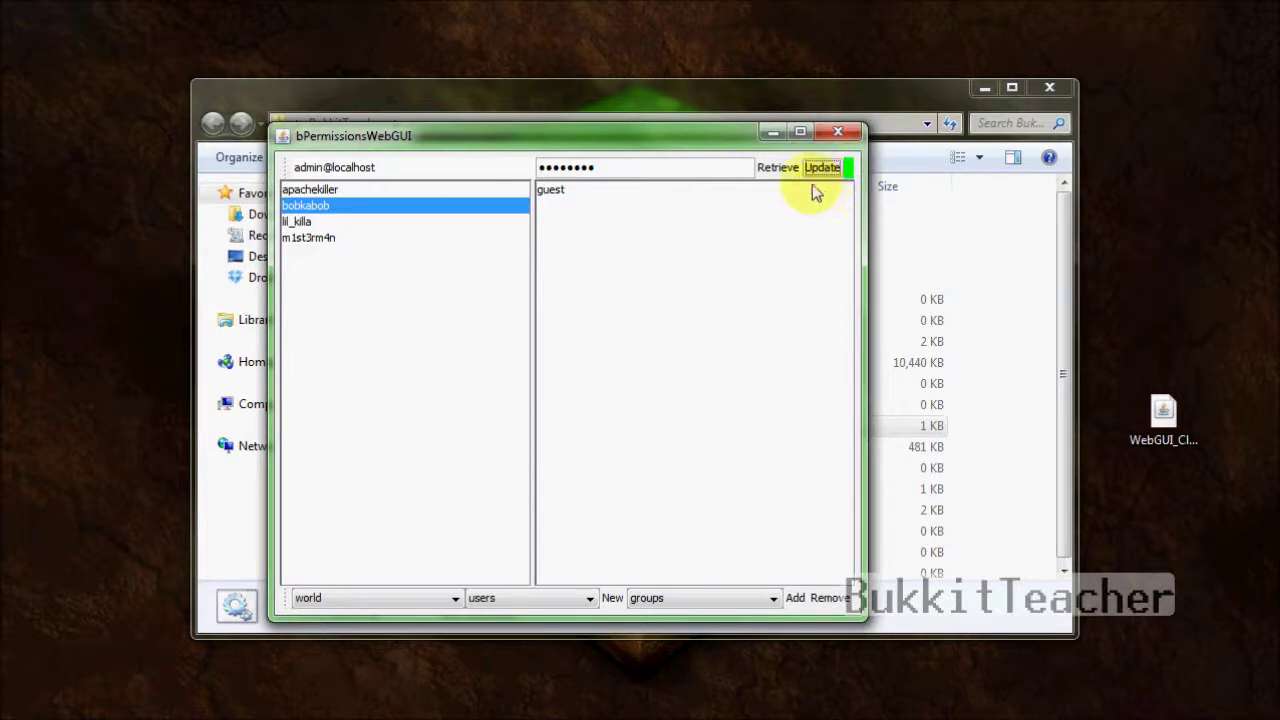
left_click(838, 135)
- Navigate to plugins\bPermissions\world, check the users and groups files, and open groups.yml
double_click(542, 216)
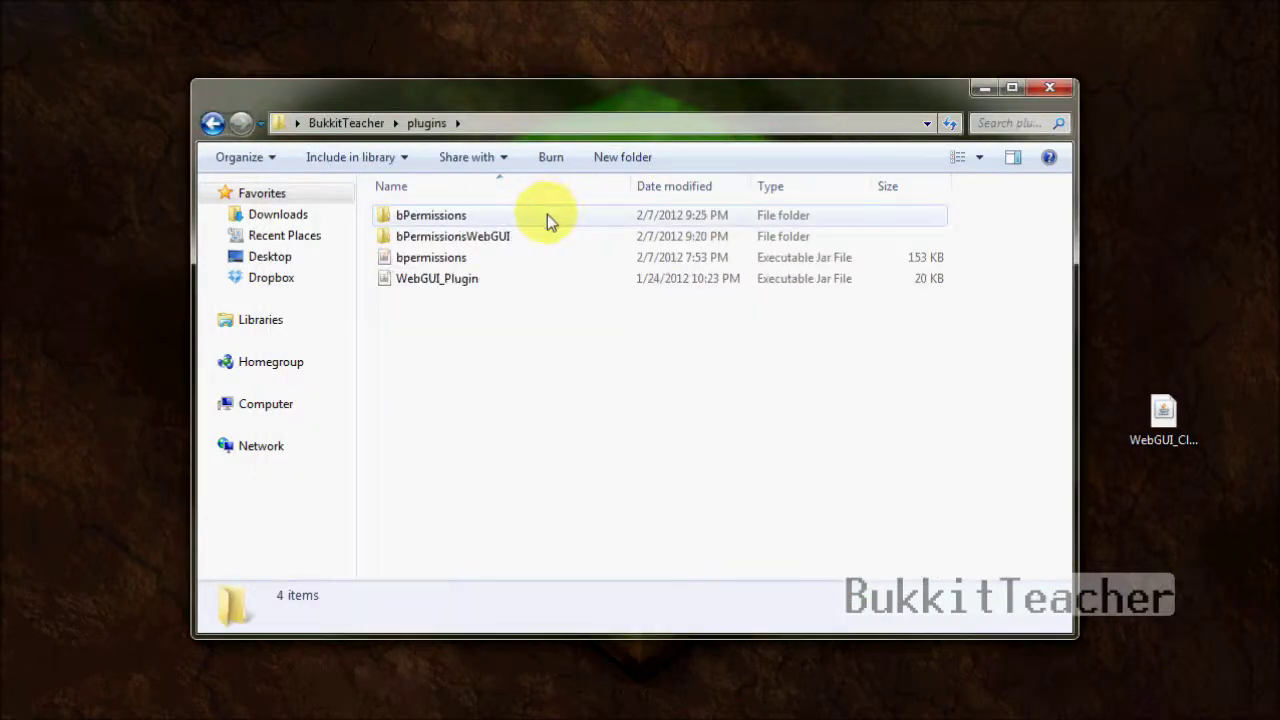
double_click(527, 234)
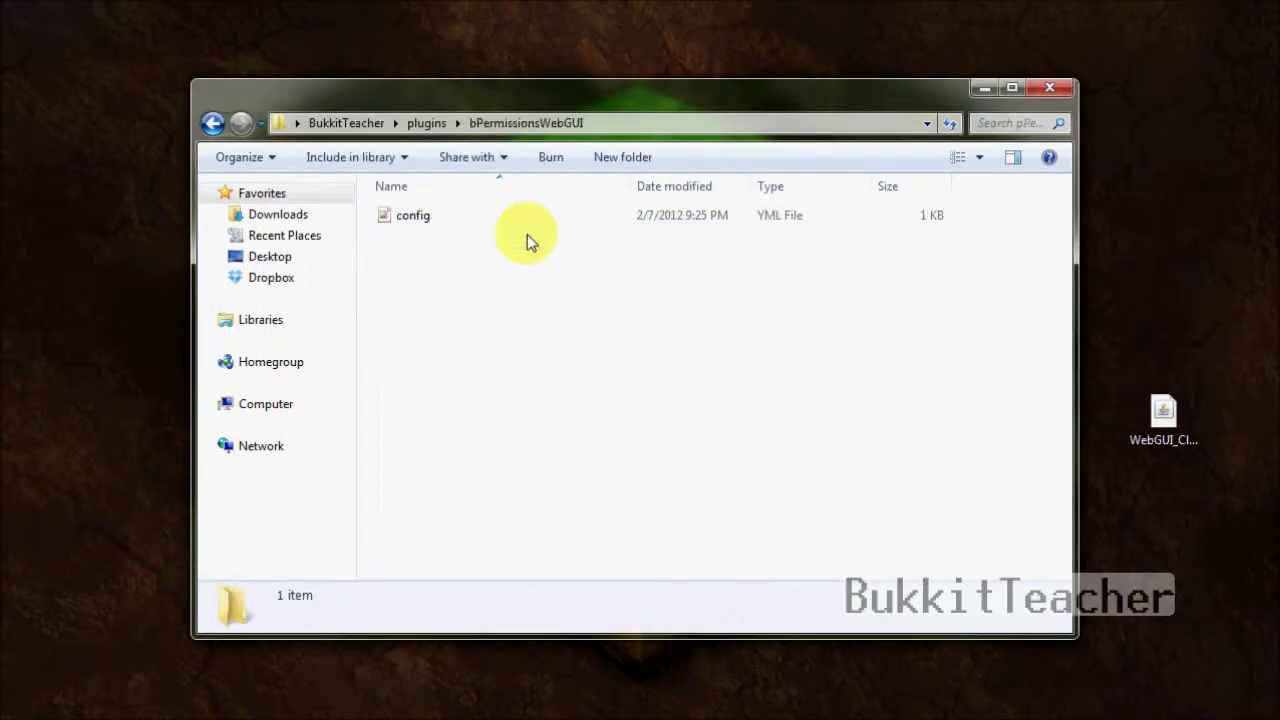
left_click(212, 122)
double_click(410, 218)
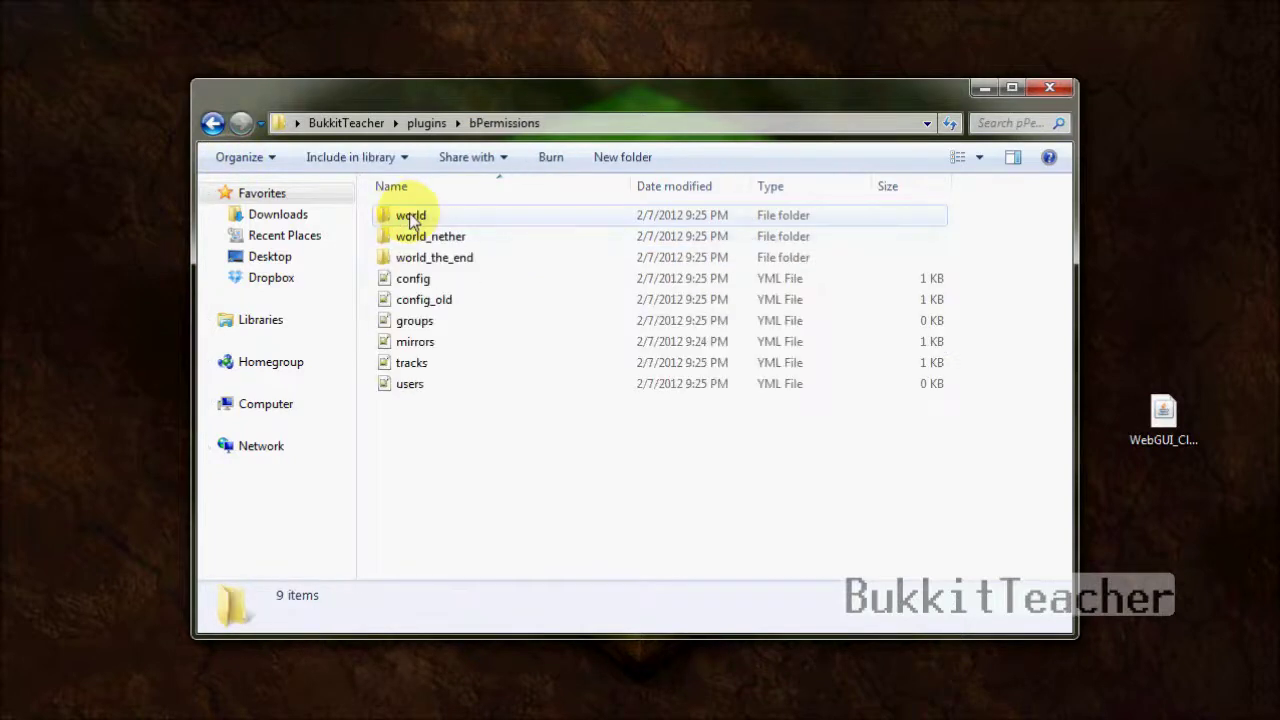
double_click(411, 218)
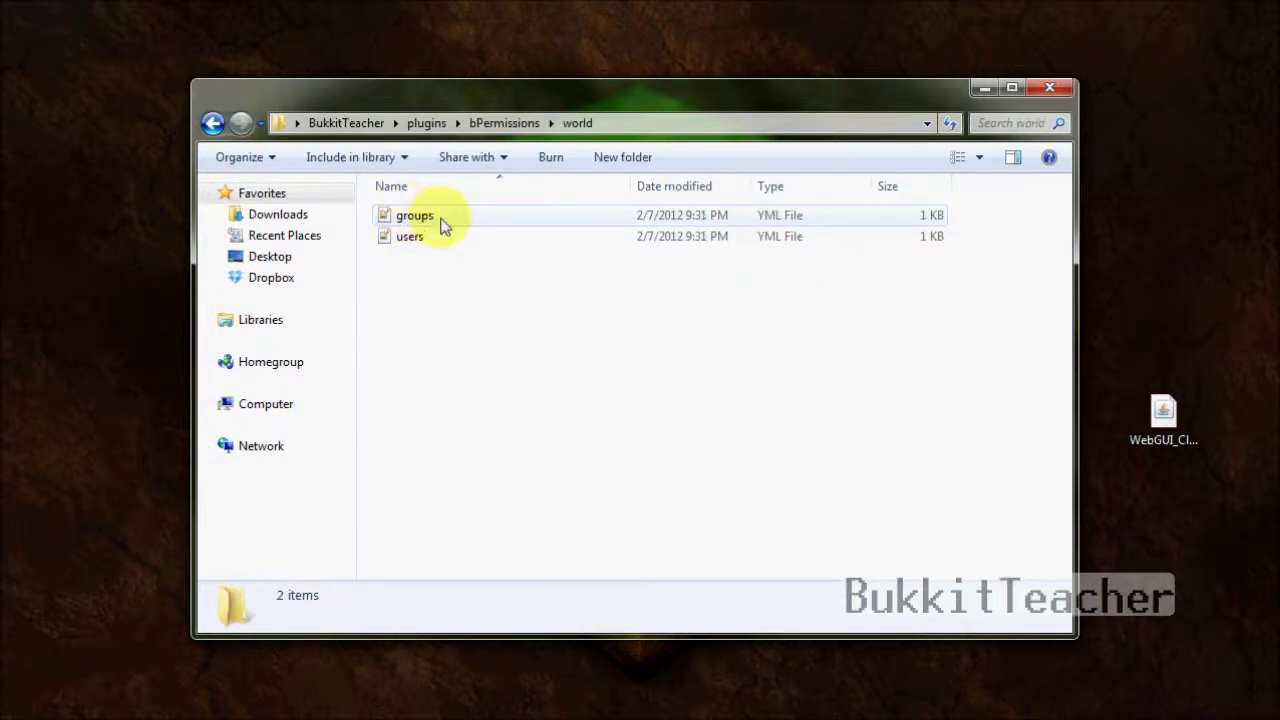
left_click(437, 219)
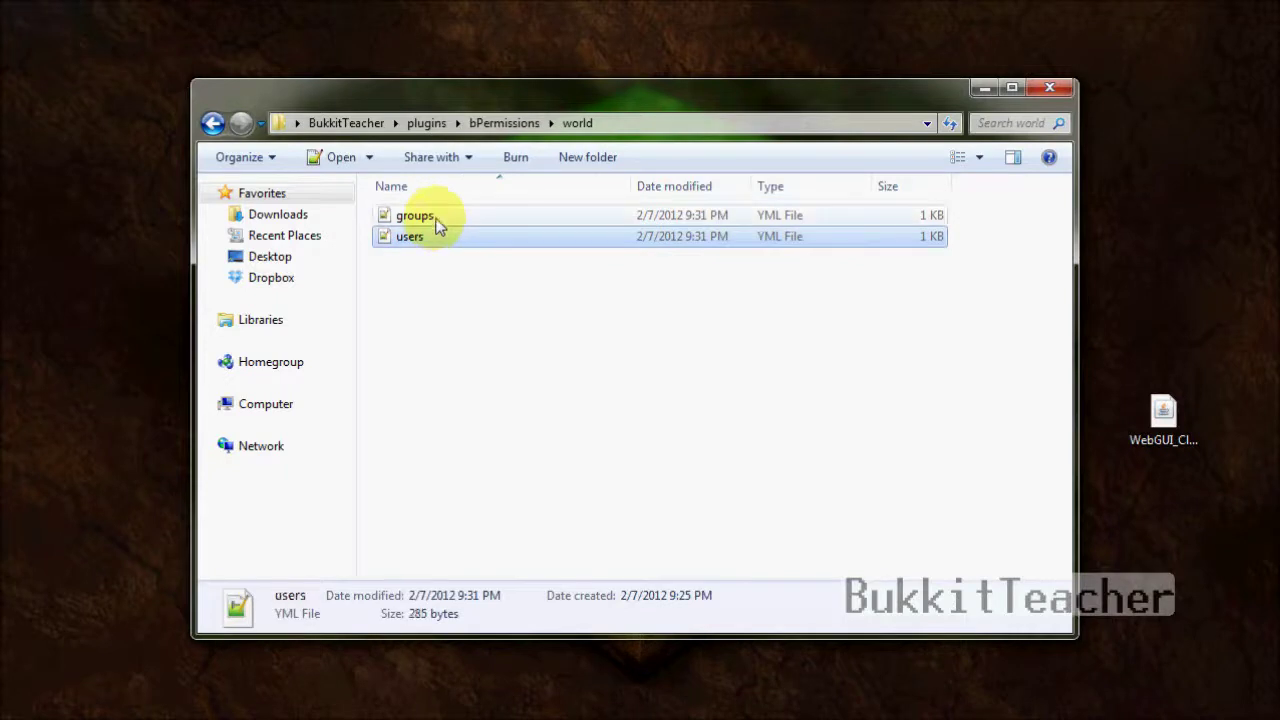
left_click(437, 224)
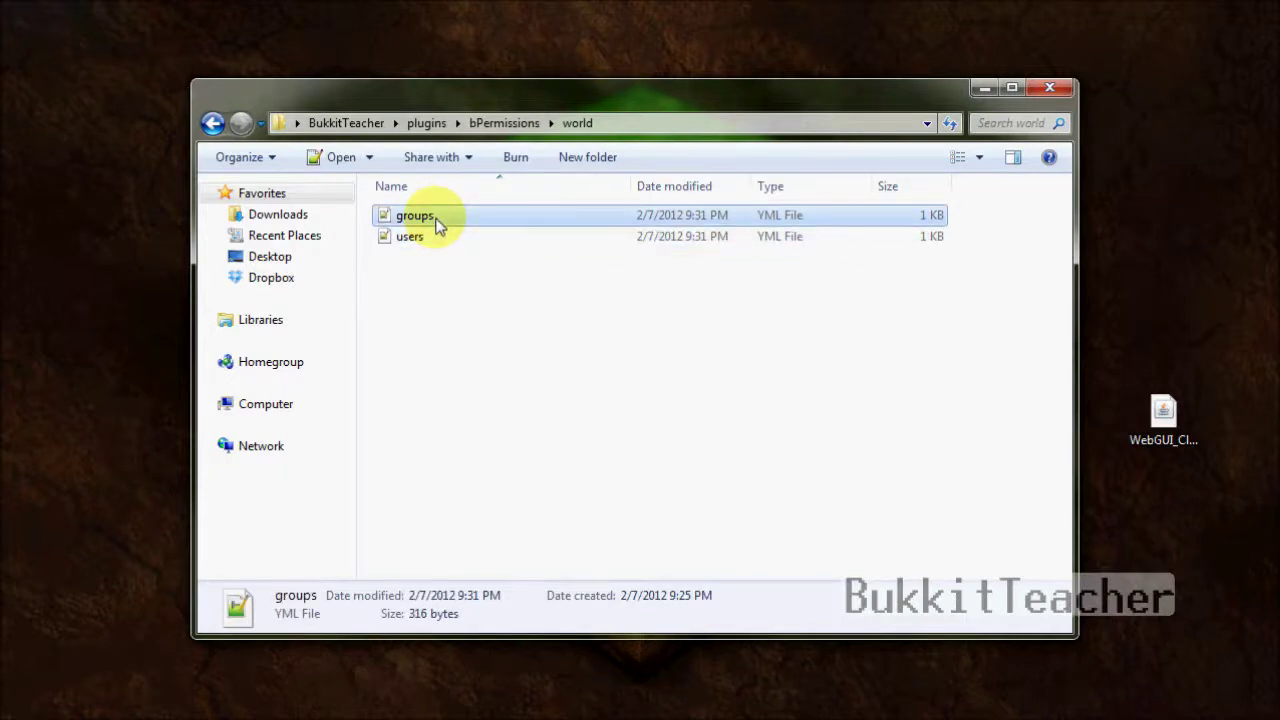
double_click(437, 224)
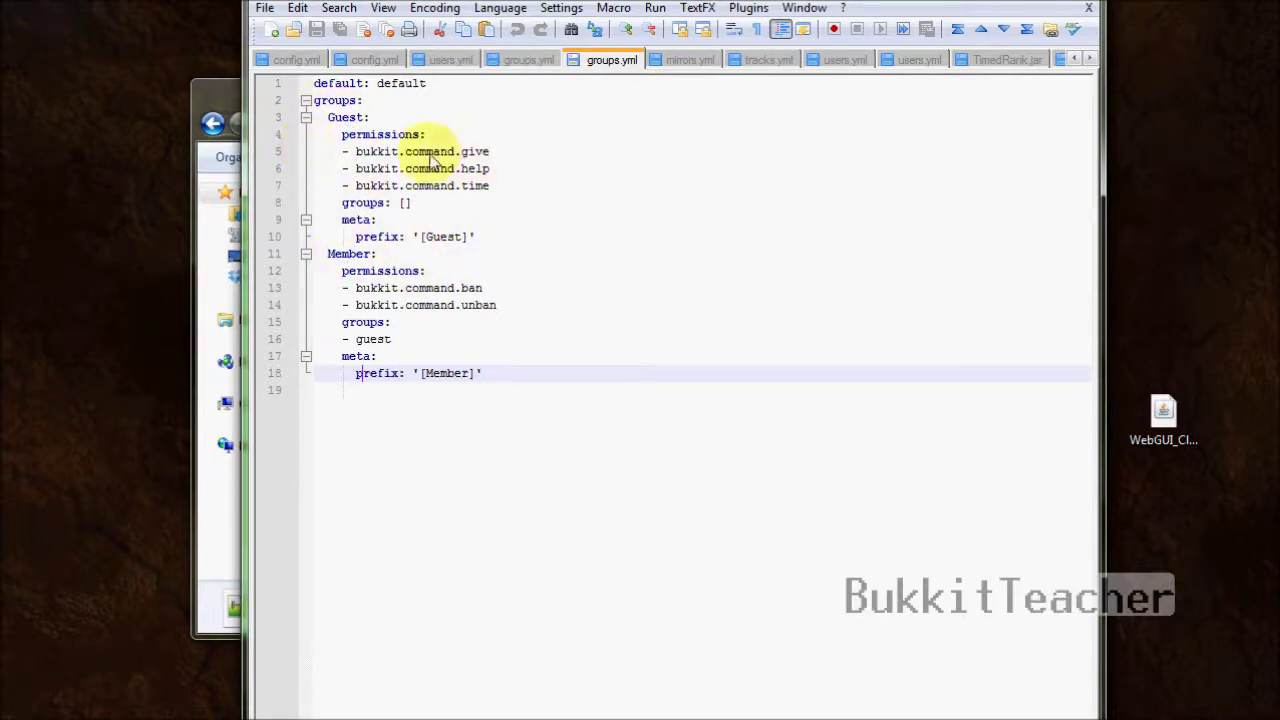
- Review the Guest group's permissions, empty inheritance and prefix in groups.yml
left_click(487, 170)
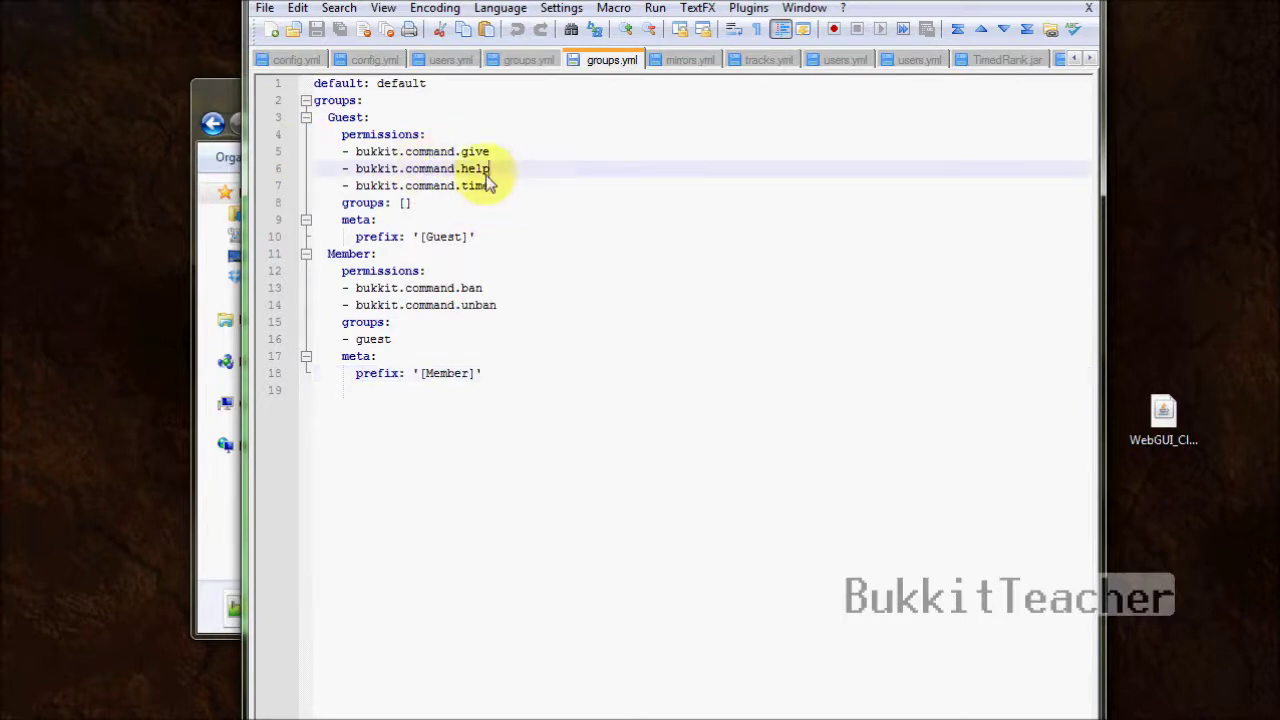
left_click(352, 206)
left_click(408, 203)
left_click(345, 238)
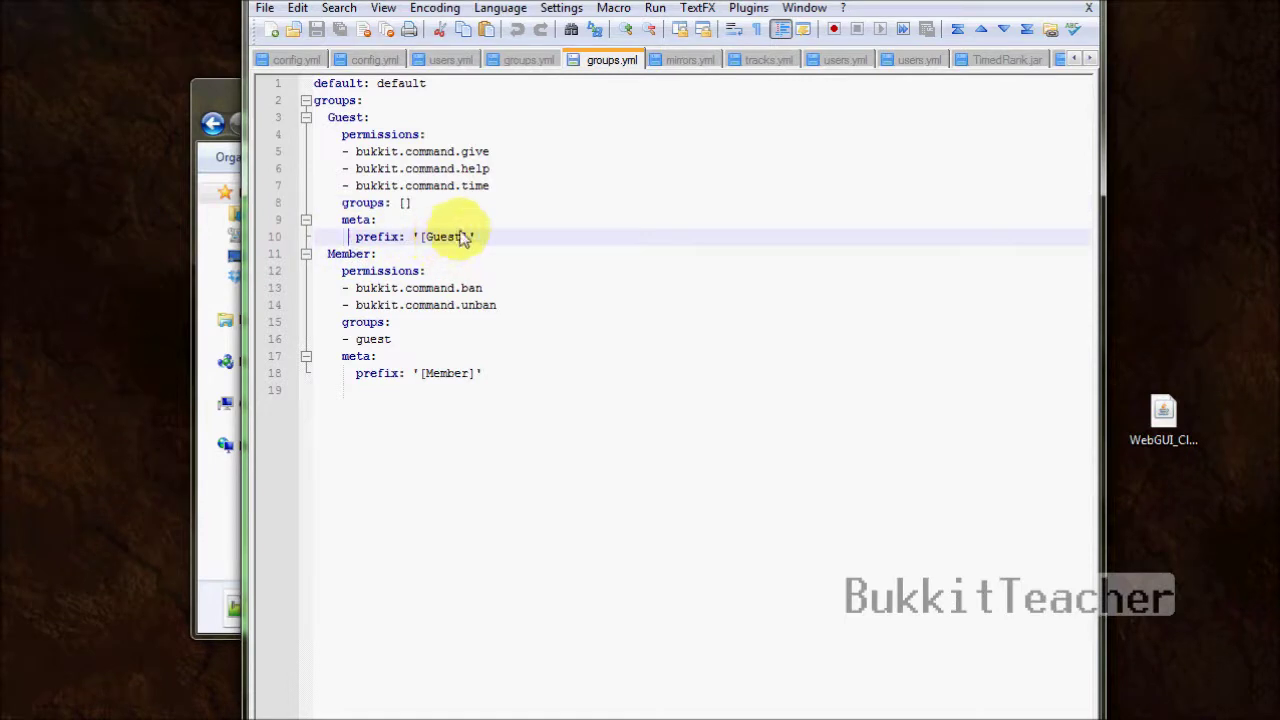
- Review Member's bukkit.command.ban permission, inherited guest group and prefix, then close Notepad++
left_click(340, 254)
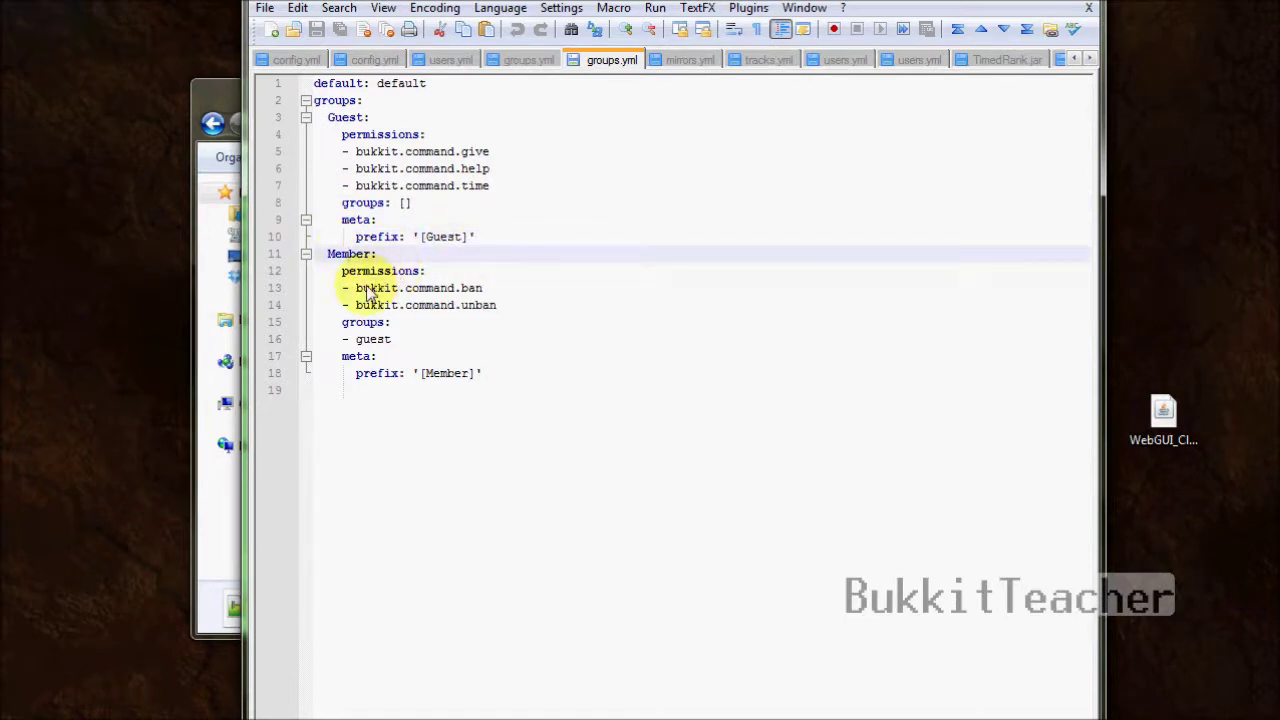
left_click_drag(355, 288, 482, 288)
left_click(357, 340)
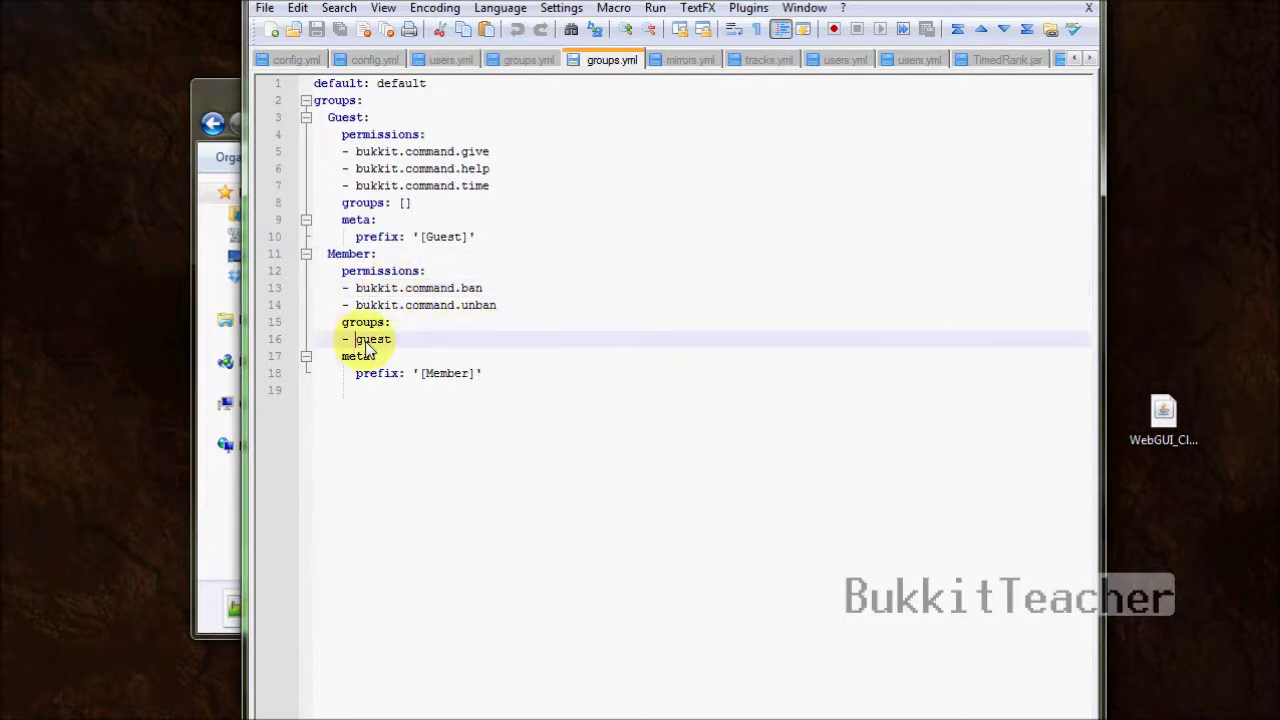
double_click(370, 340)
left_click(670, 377)
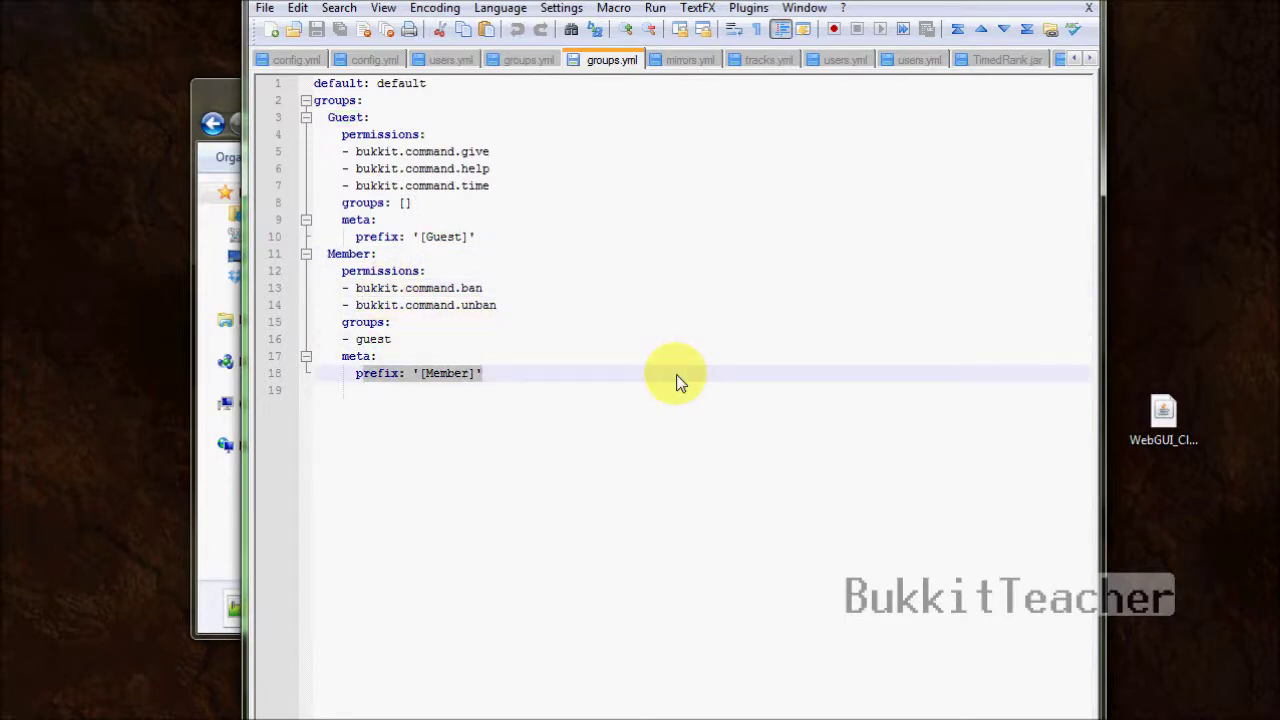
left_click(651, 330)
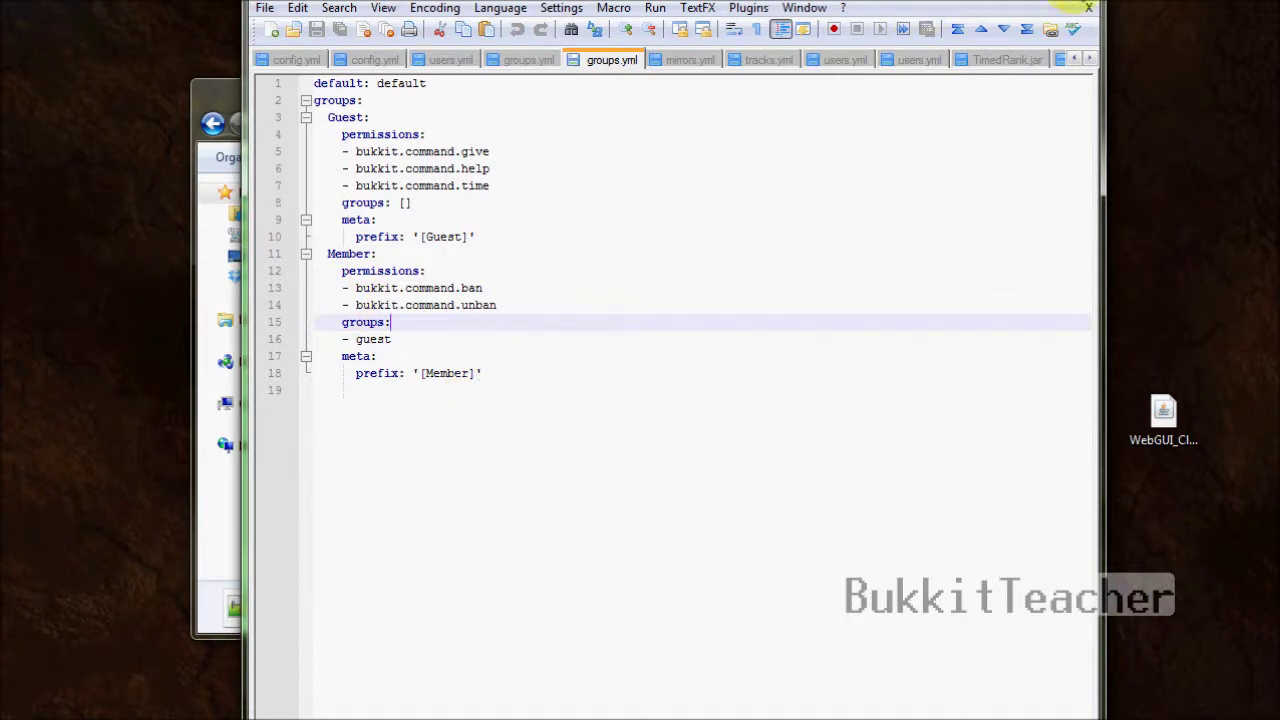
left_click(1088, 7)
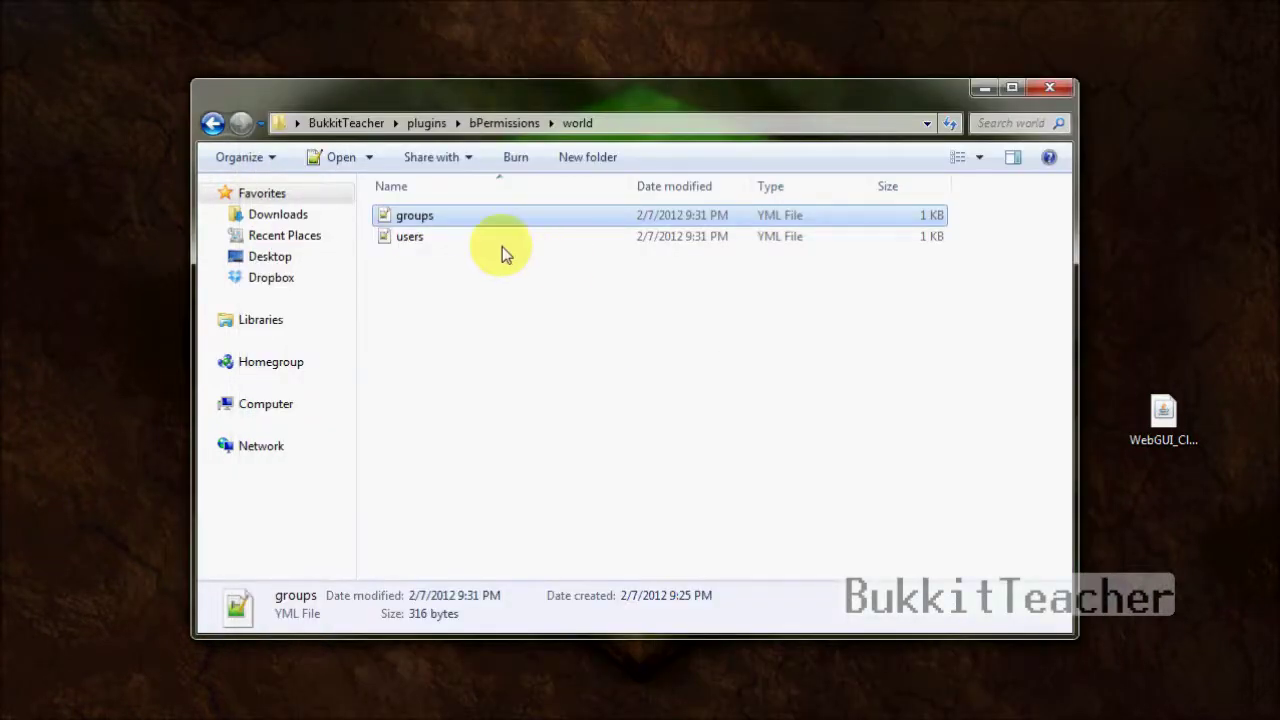
- Open users.yml and check apachekiller's bukkit.command.xp permission and member group
double_click(499, 242)
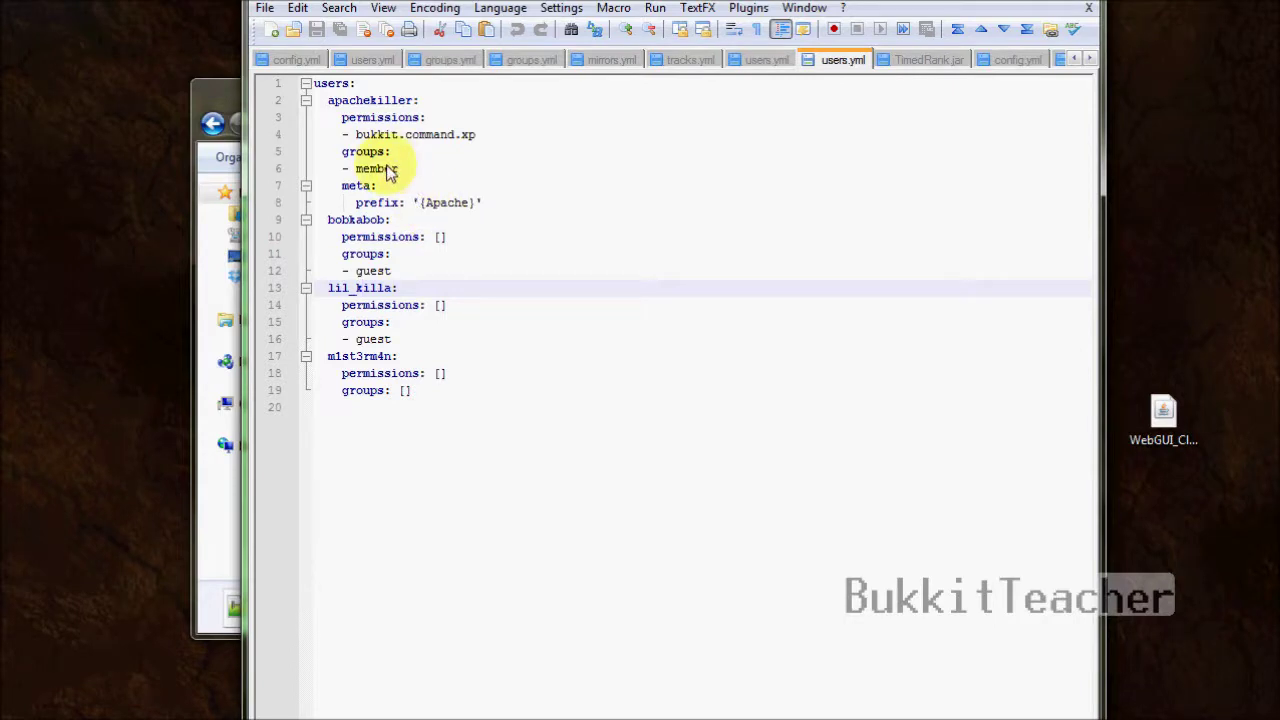
left_click(343, 104)
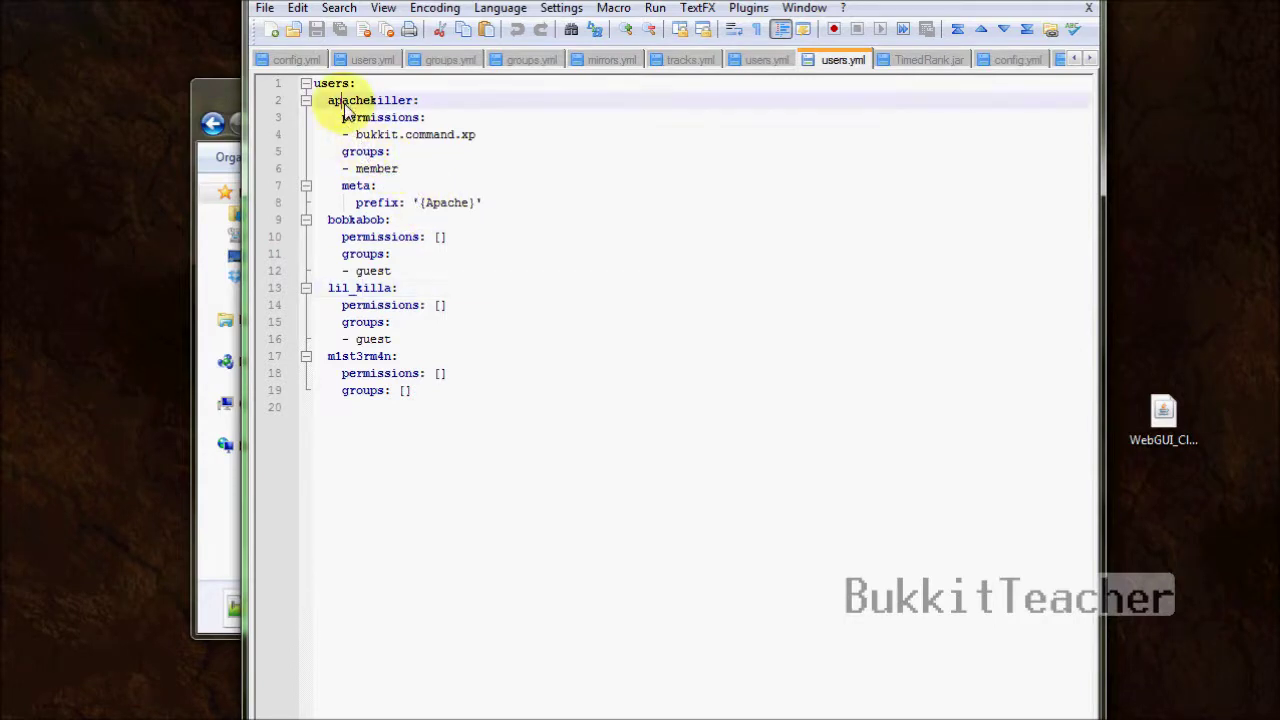
left_click_drag(355, 134, 607, 139)
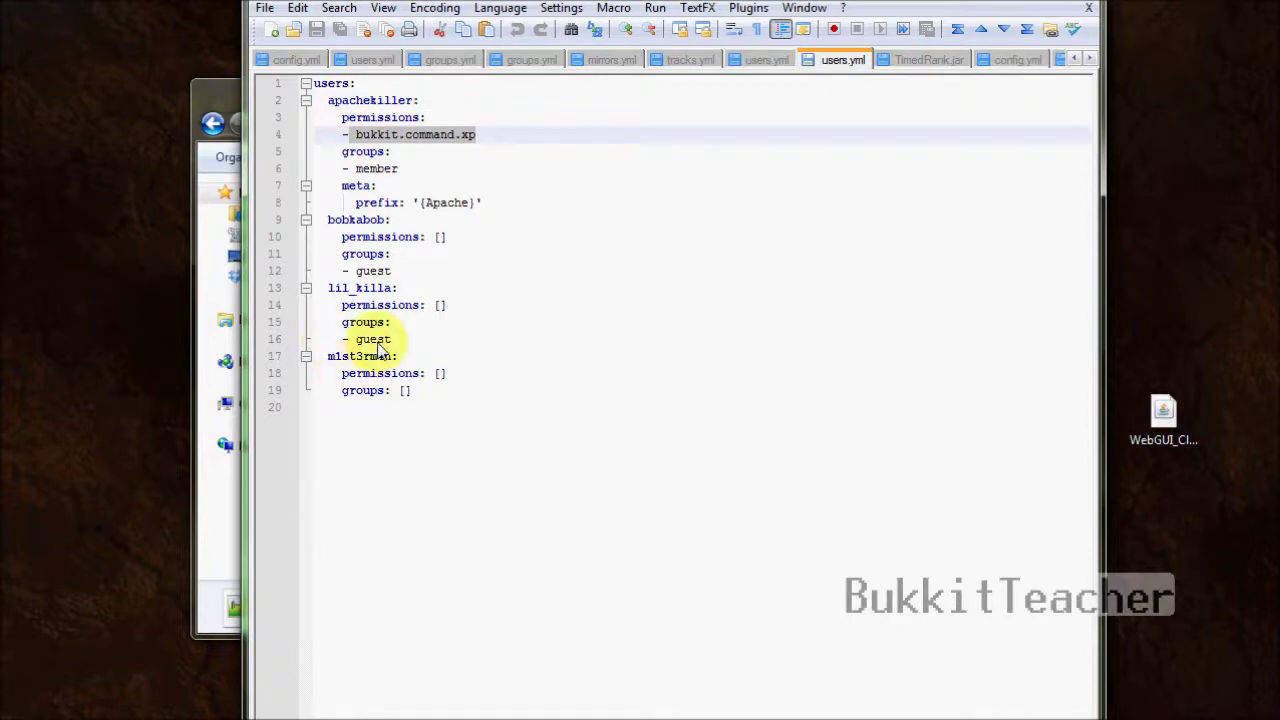
left_click(363, 168)
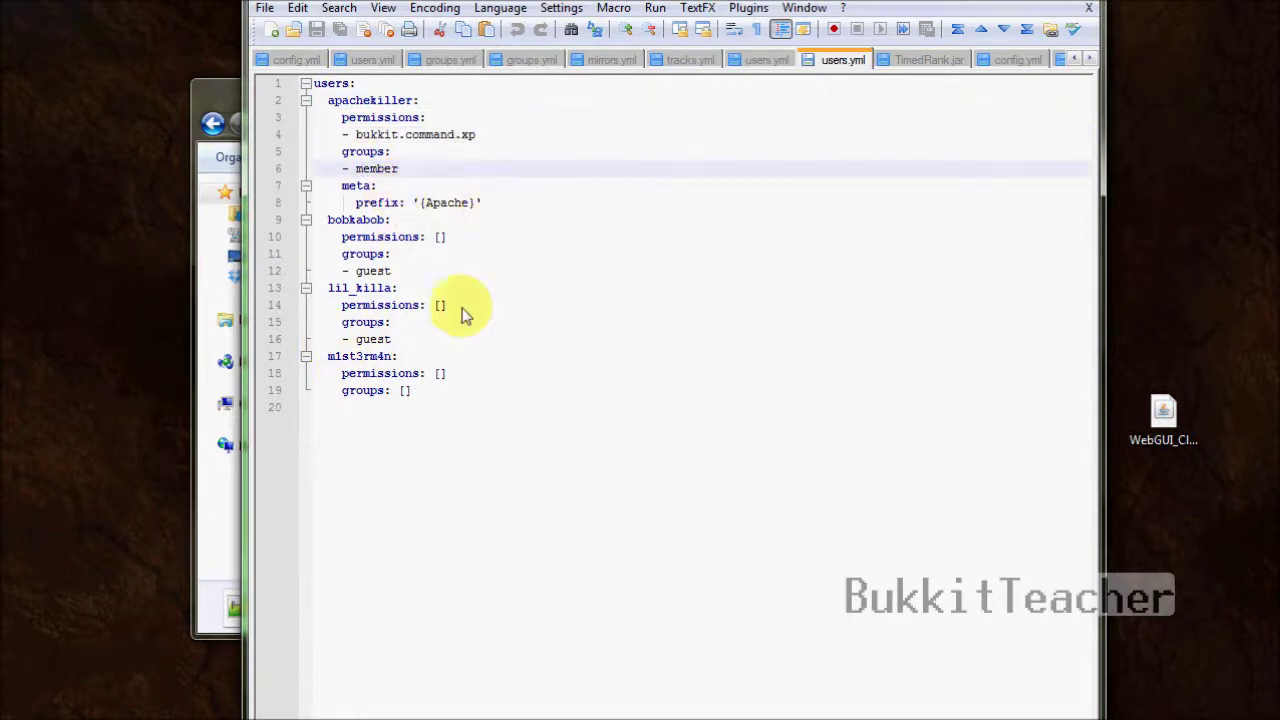
- Check the other users' groups, including the two inheriting guest, then close Notepad++
left_click(335, 219)
left_click(357, 322)
left_click(358, 392)
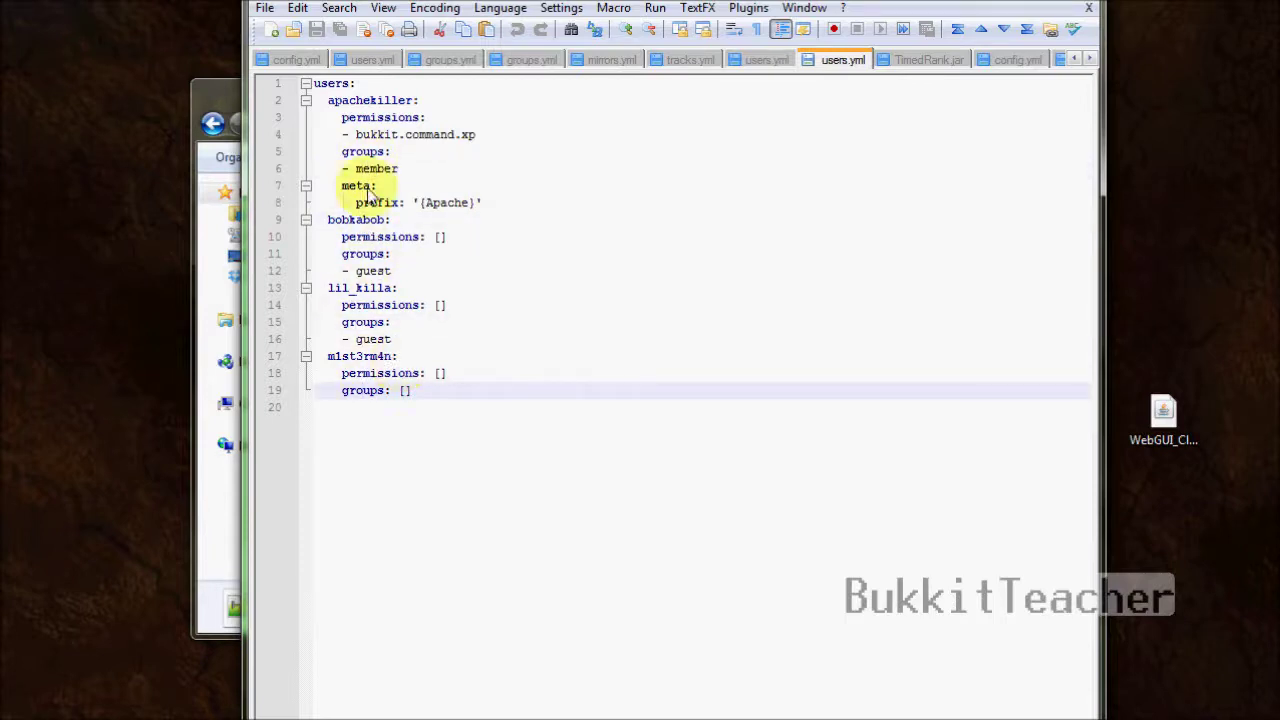
left_click(371, 271)
left_click(372, 340)
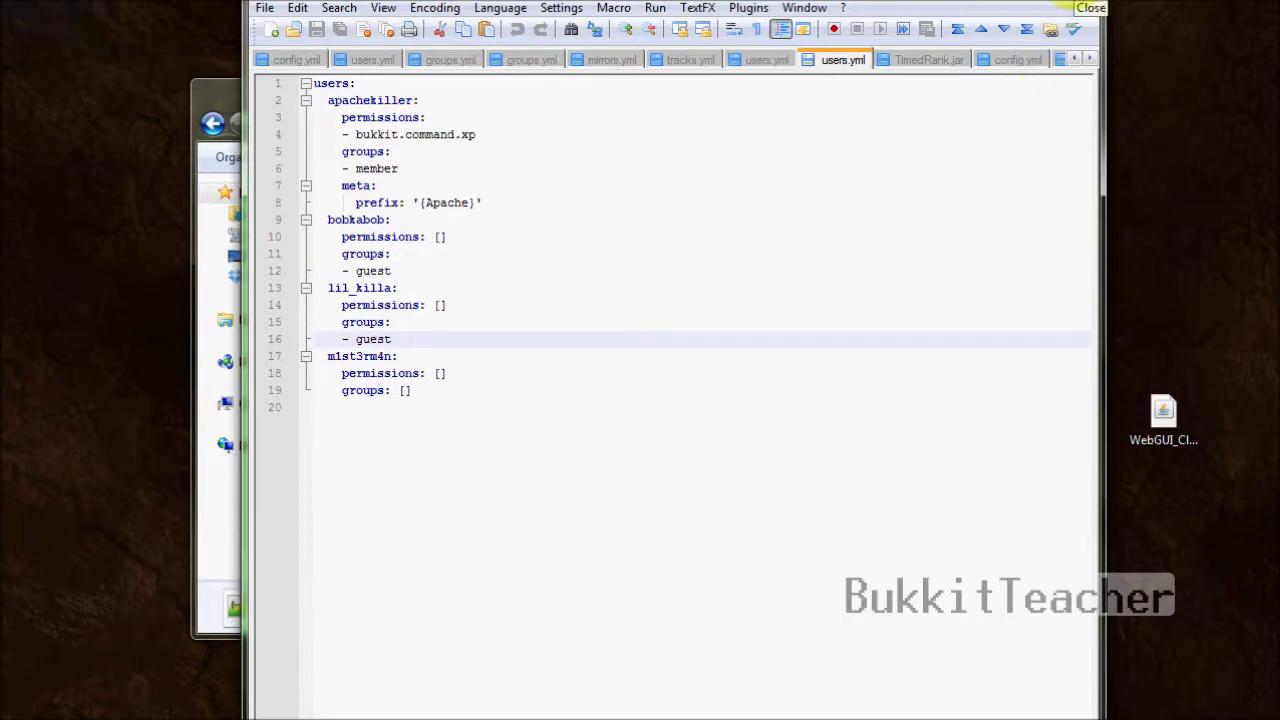
left_click(1080, 4)
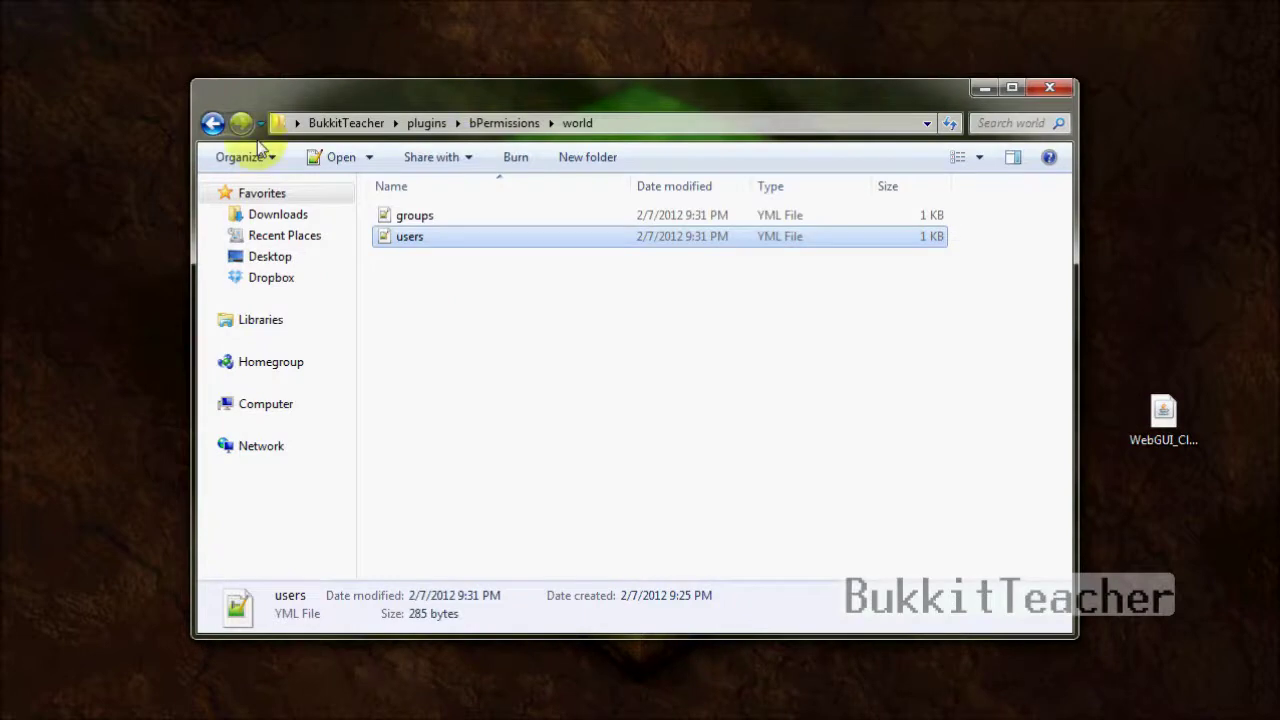
- Go back to the bPermissions folder and look inside world_nether
left_click(212, 123)
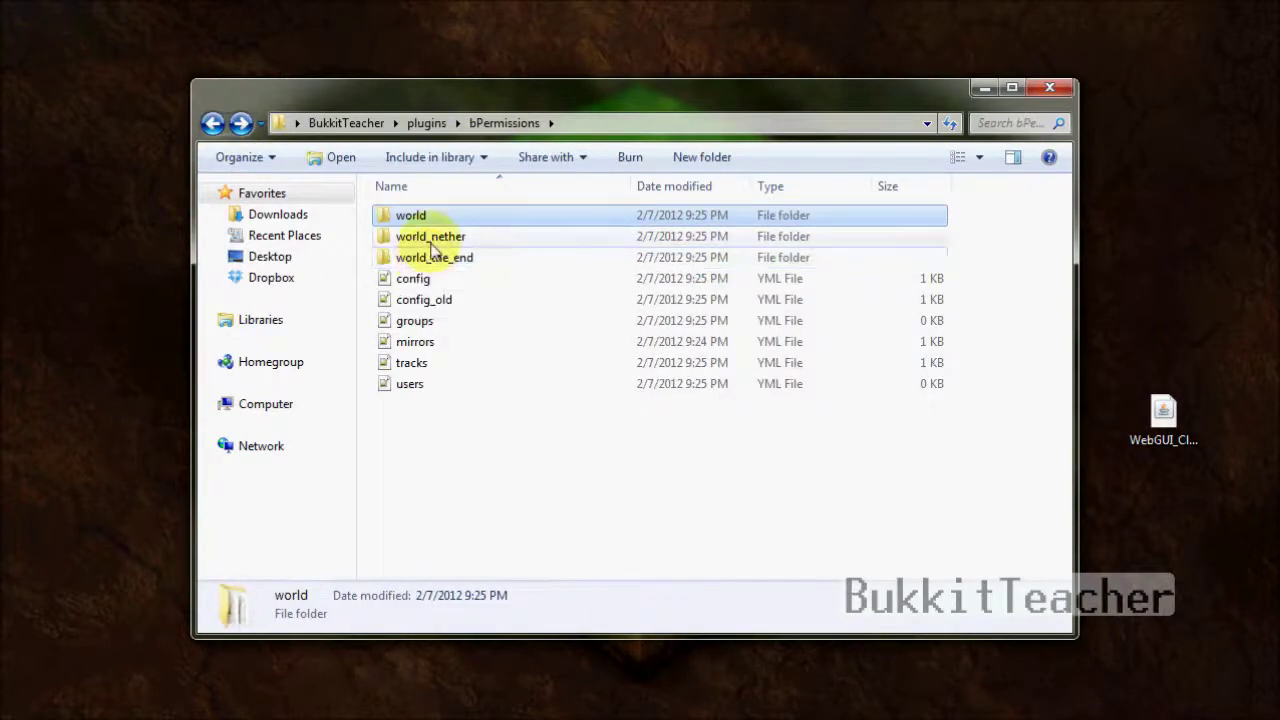
double_click(431, 243)
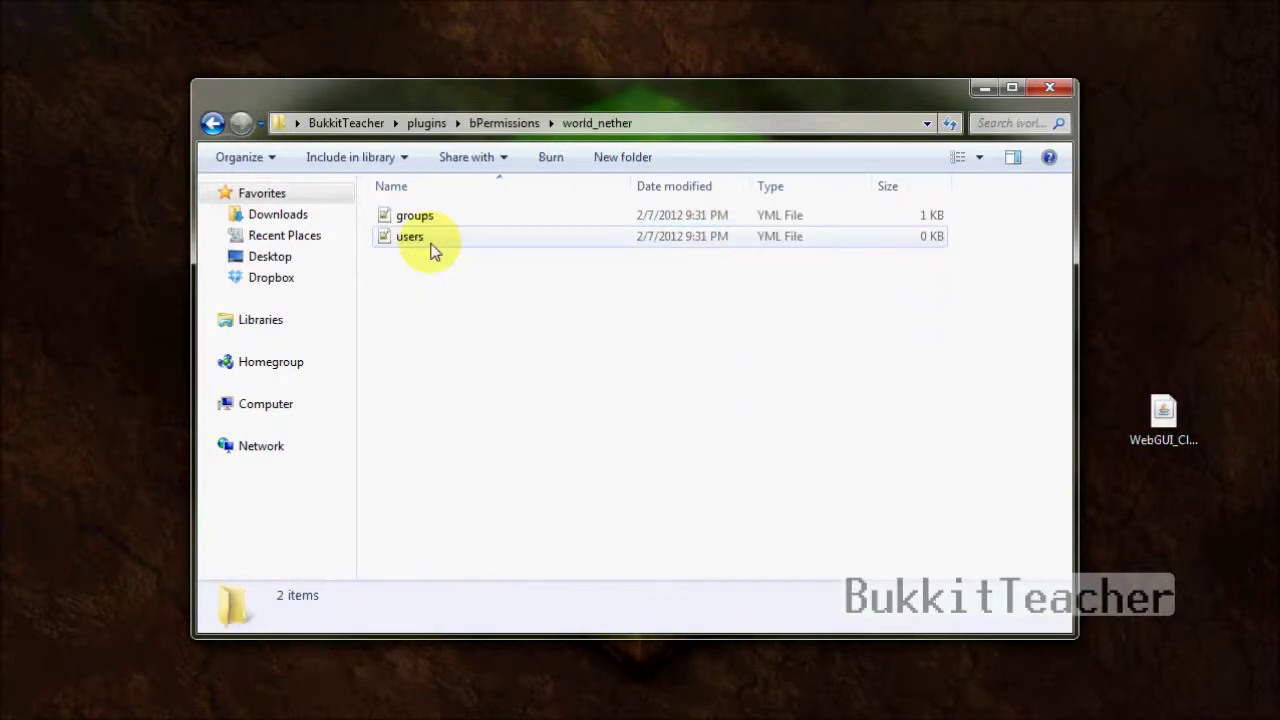
left_click(212, 123)
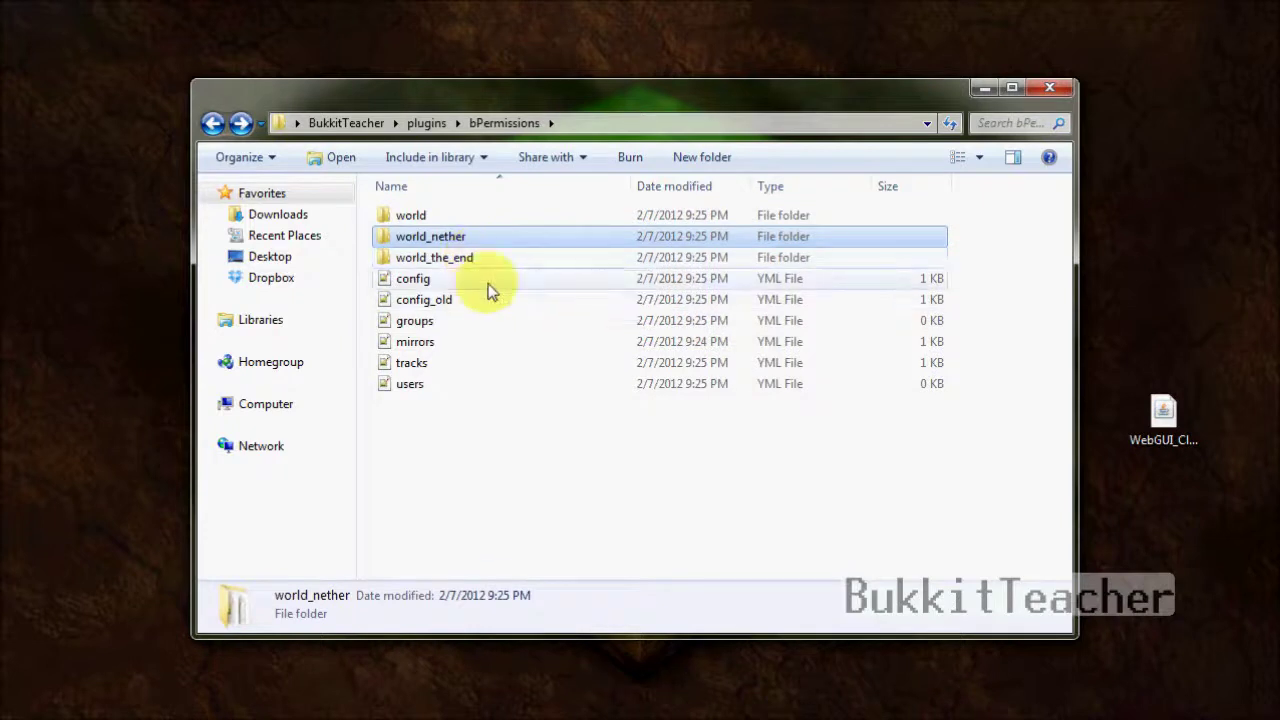
- Inspect the top-level config, groups, users, mirrors and tracks files
left_click(497, 424)
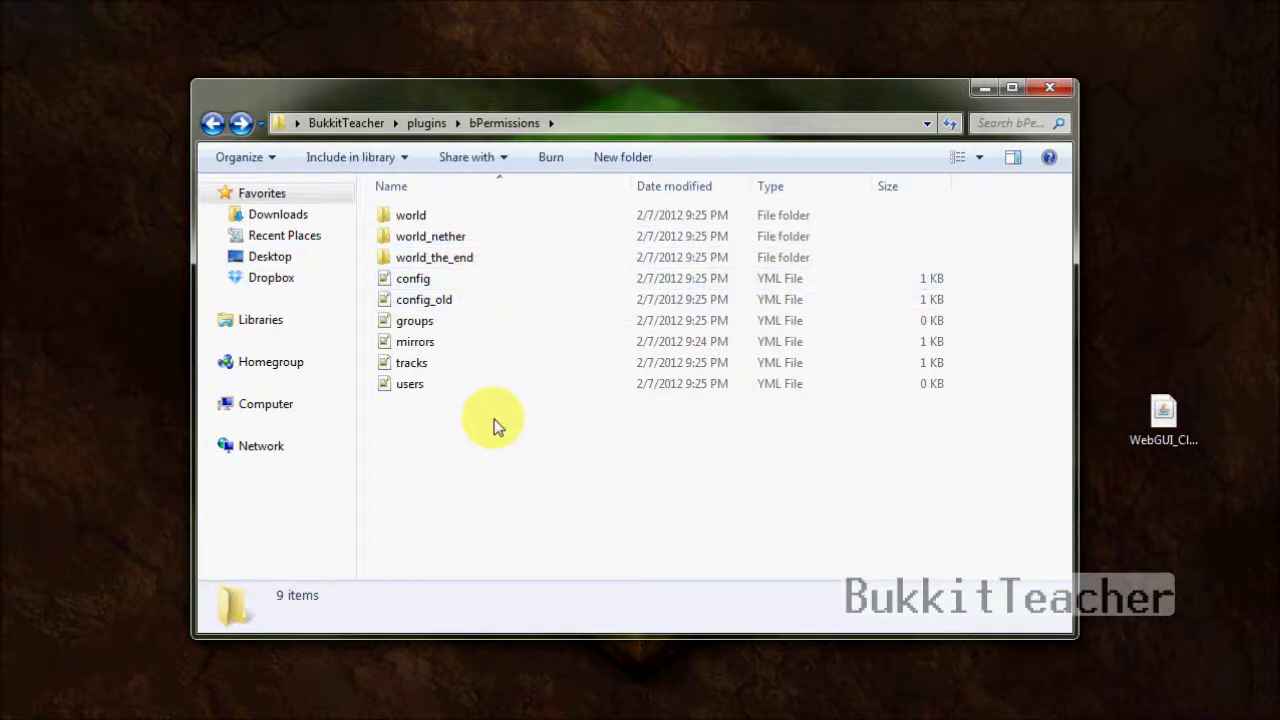
left_click(449, 284)
left_click(451, 323)
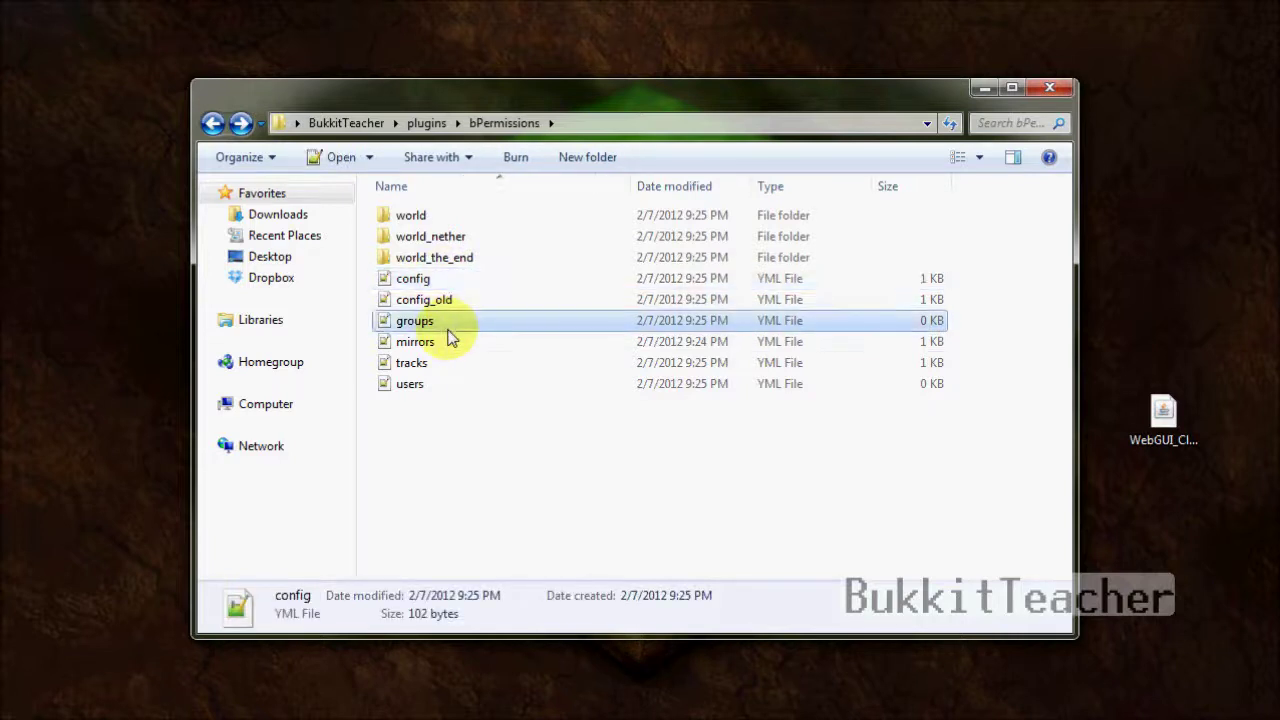
left_click(459, 387)
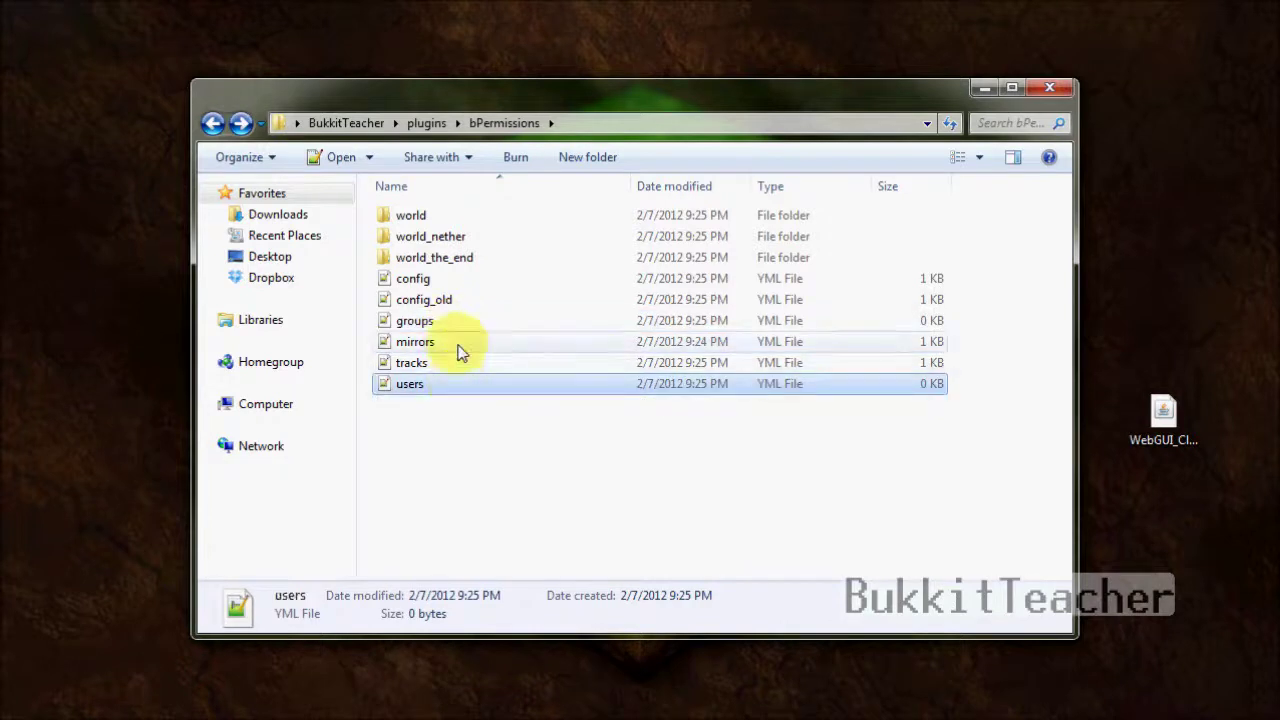
left_click(459, 347)
left_click(458, 365)
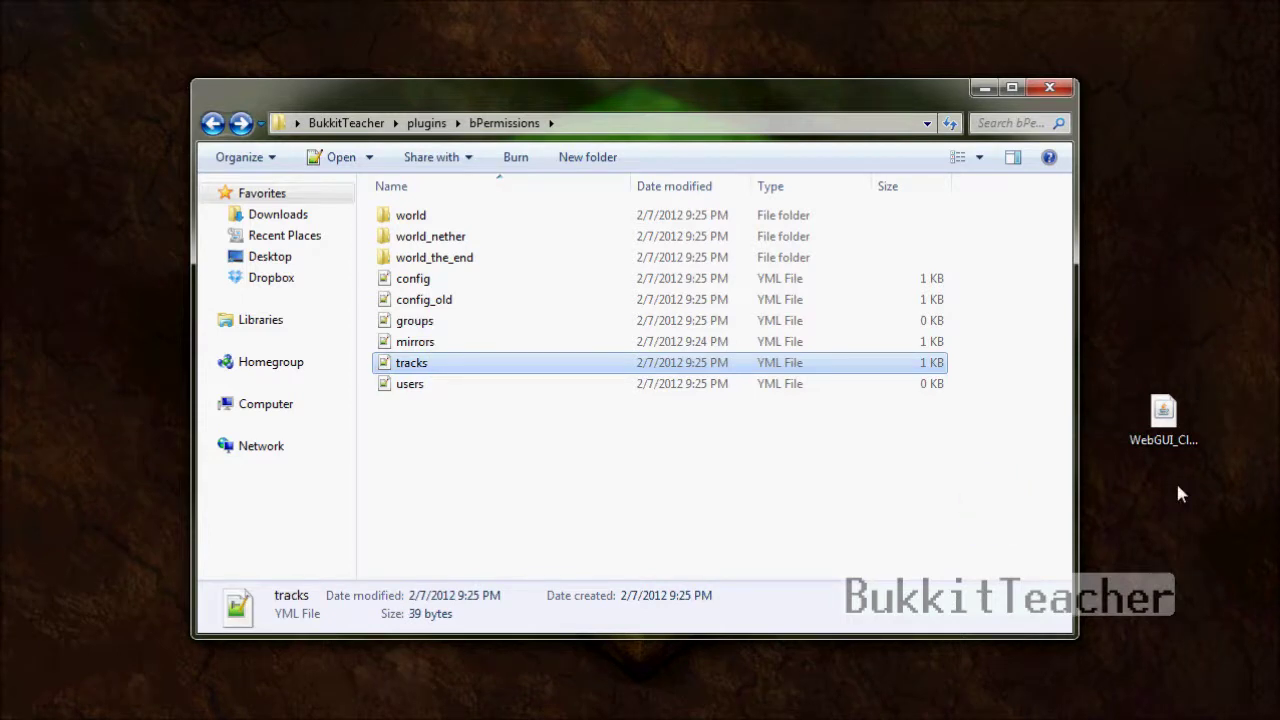
left_click(597, 488)
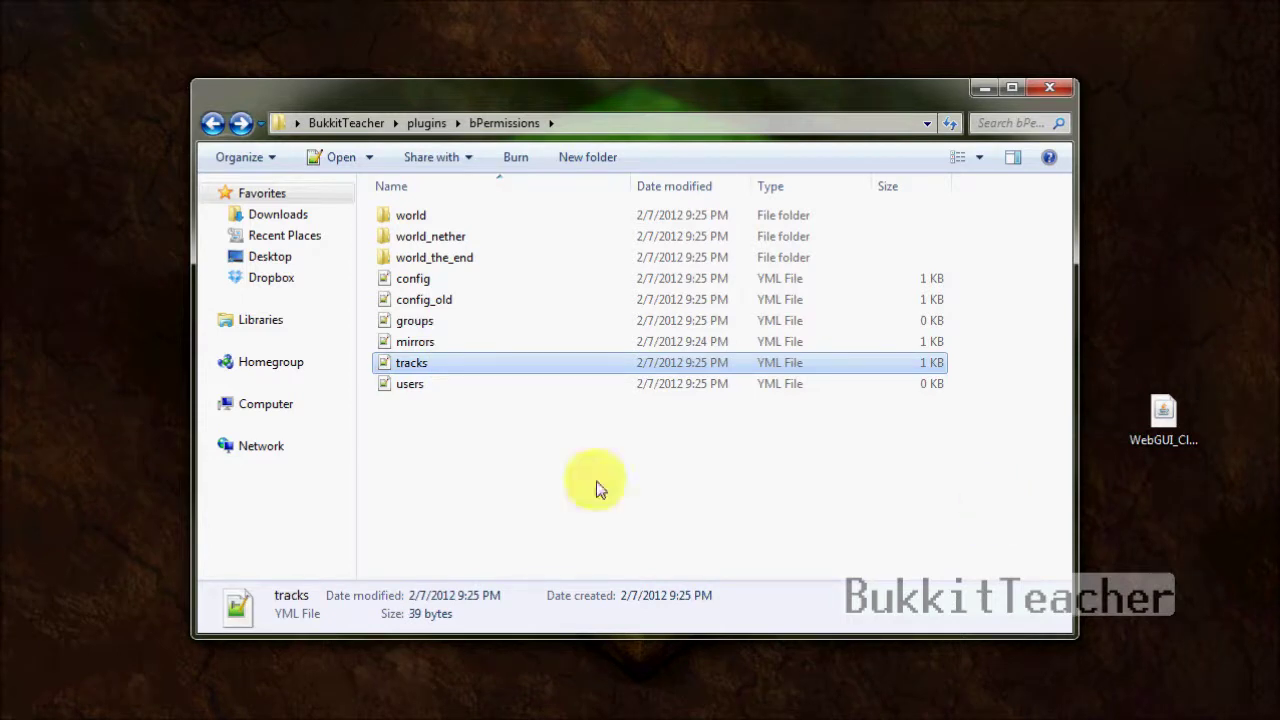